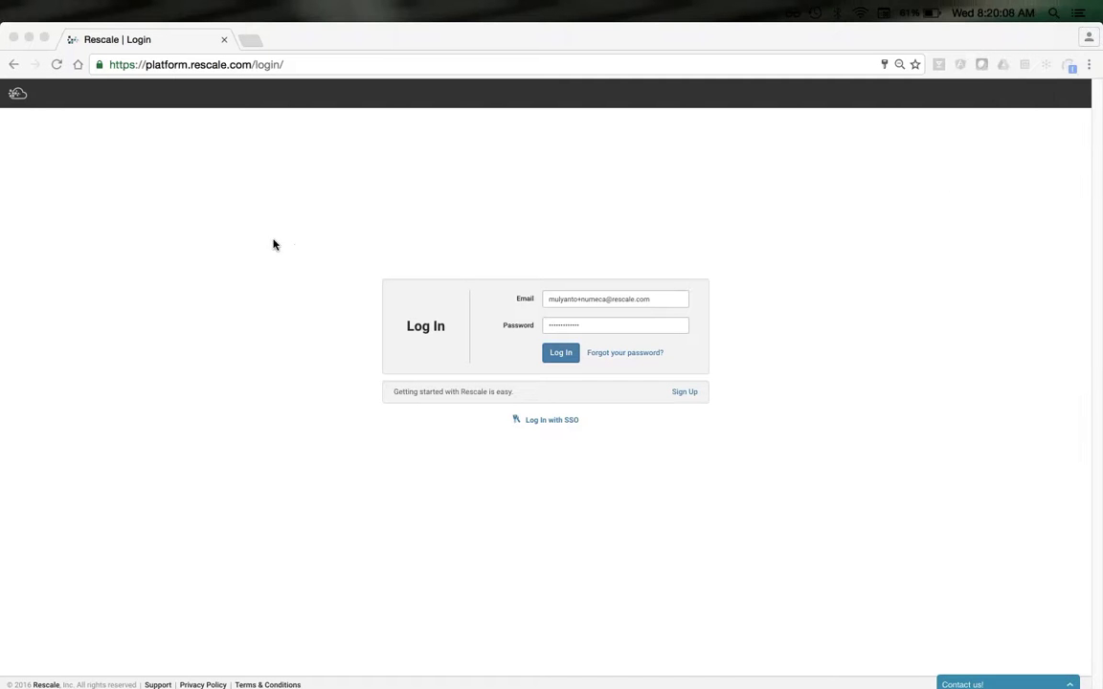
- Zip the three hpcc_stage items into Archive.zip in Finder, then switch back to the Chrome login page
mouse_move(1087, 60)
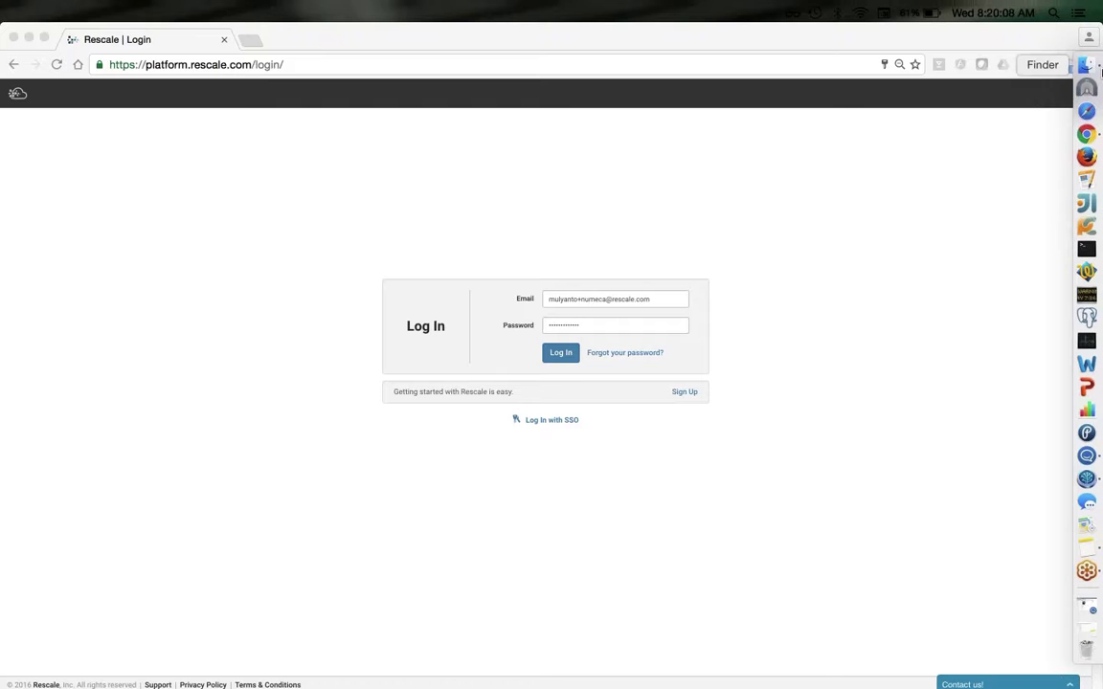
click(1087, 64)
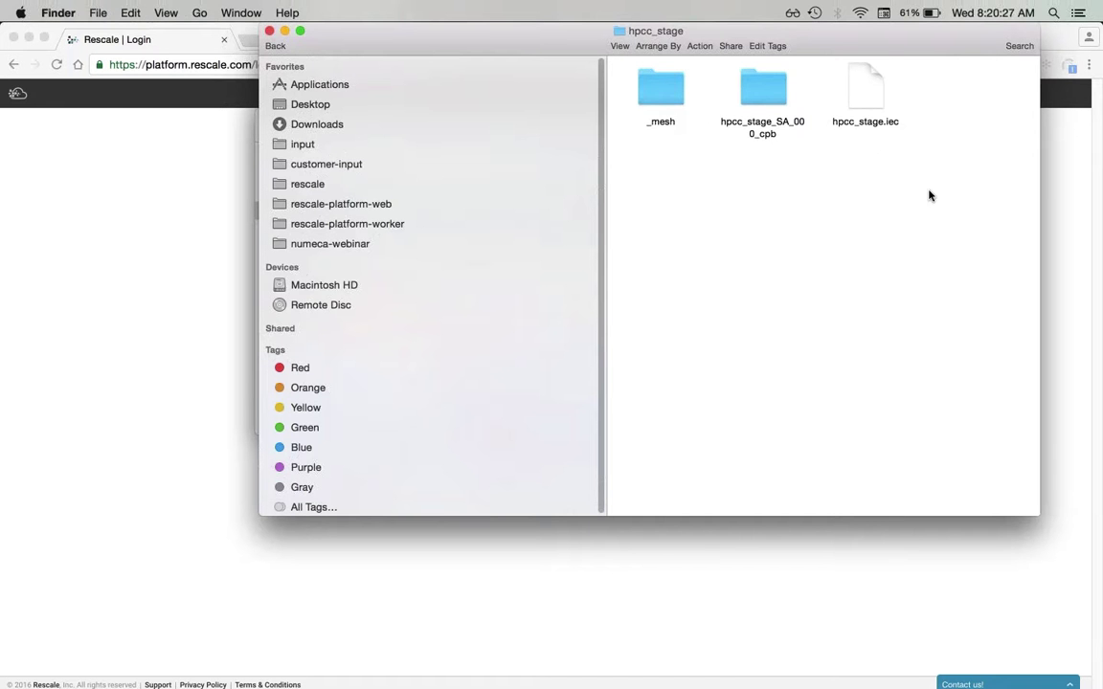
drag(929, 192, 650, 102)
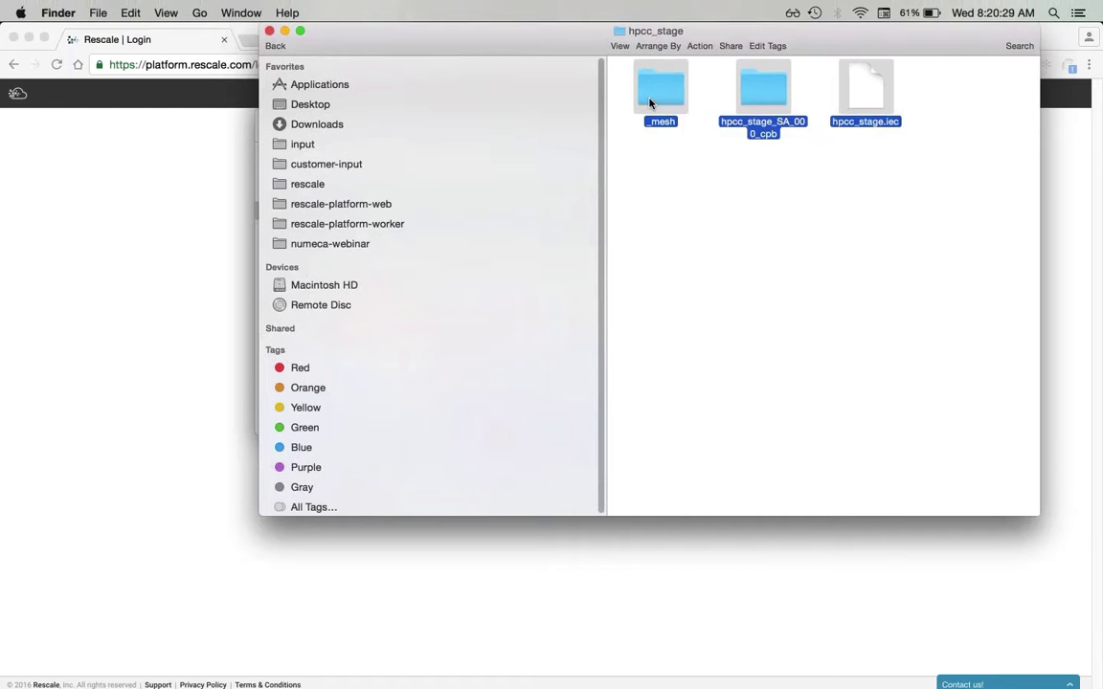
right_click(650, 102)
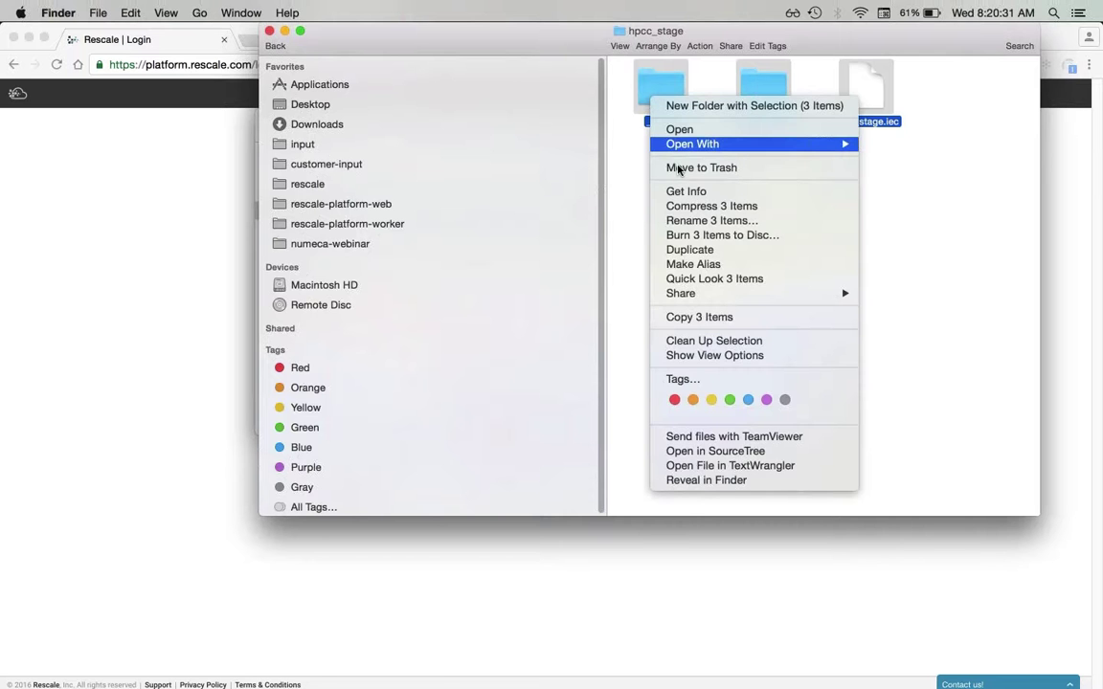
click(696, 204)
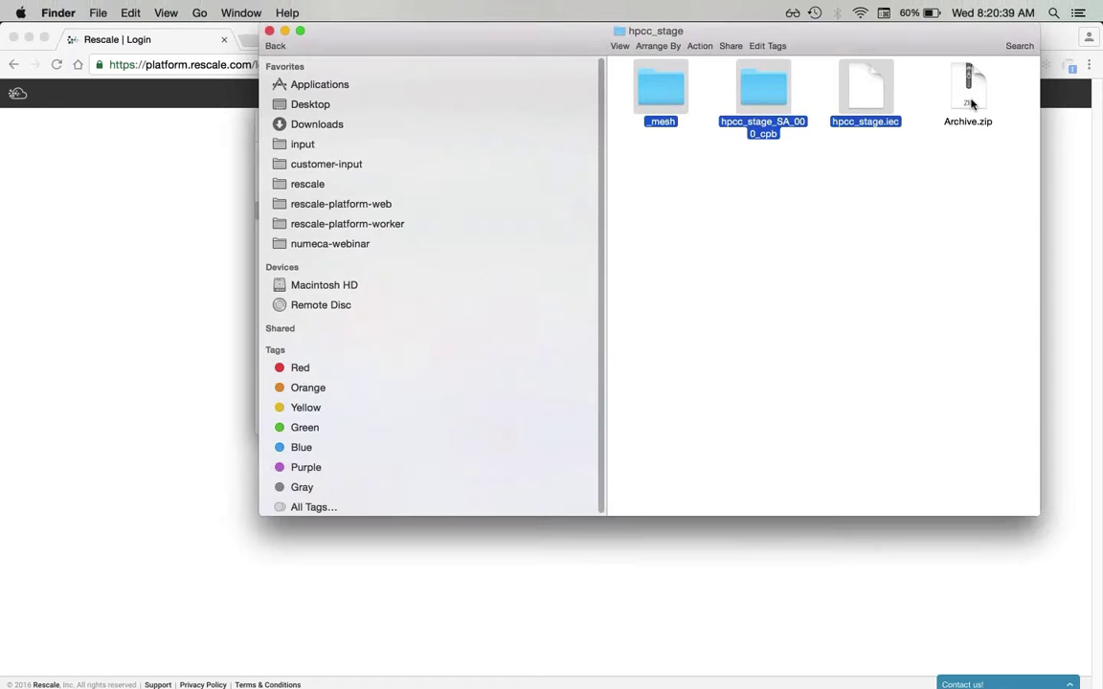
drag(970, 104, 846, 251)
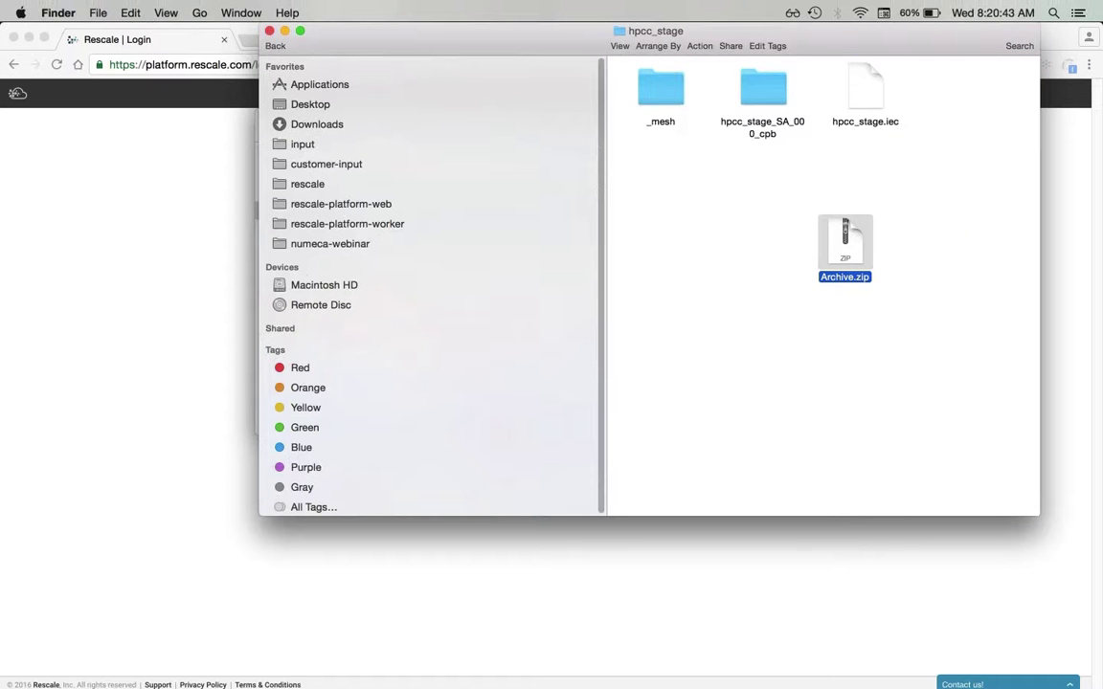
click(213, 379)
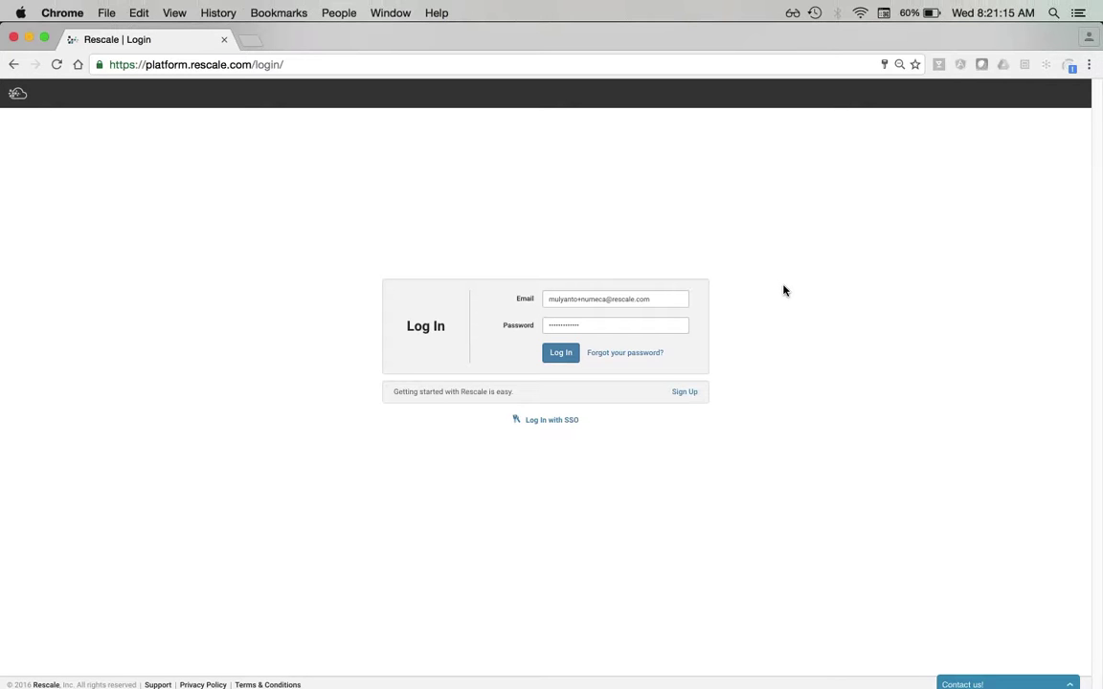
- Log in to Rescale to reach the Jobs list of six FINE/Turbo jobs
click(561, 354)
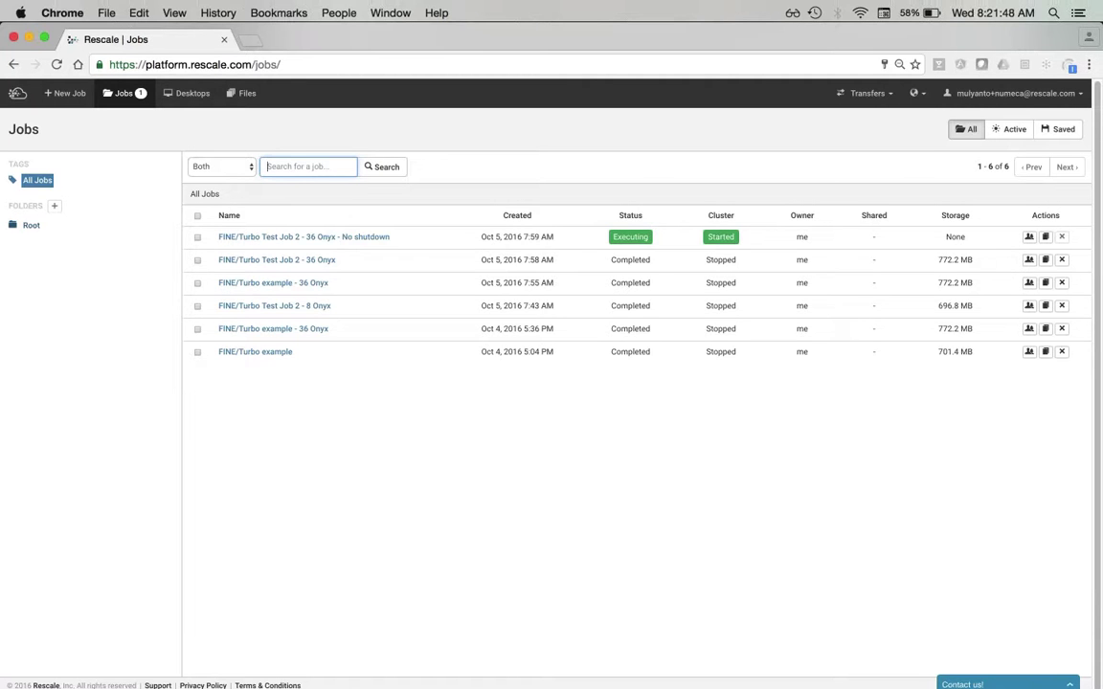
- Create a new job folder named Tests under Root
click(31, 225)
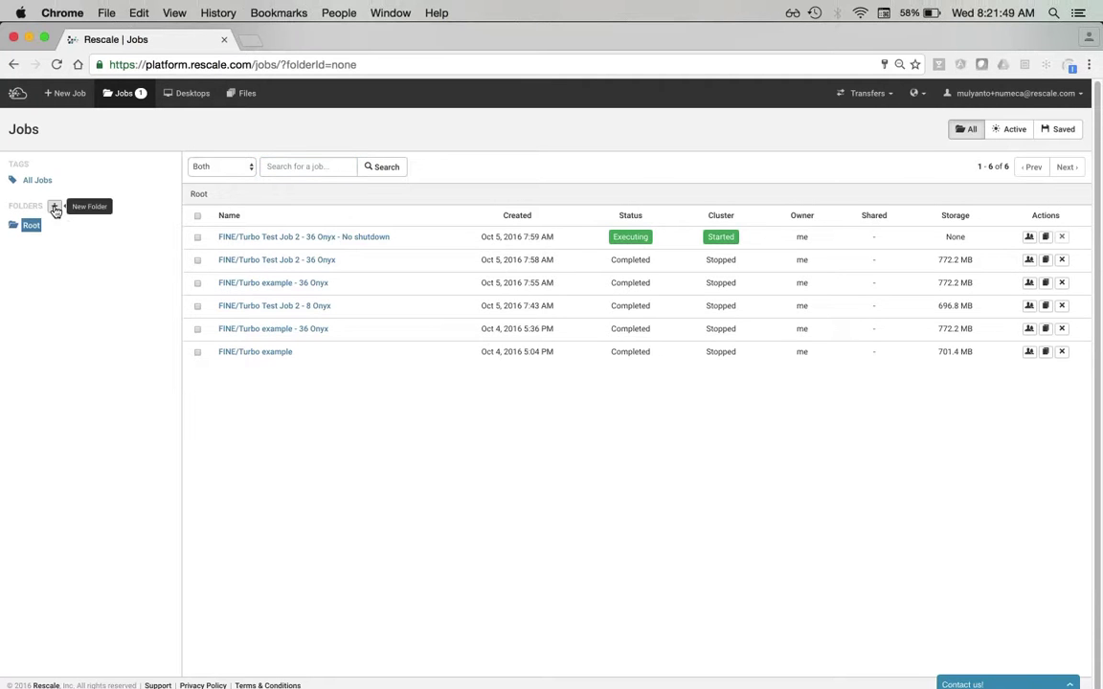
click(53, 205)
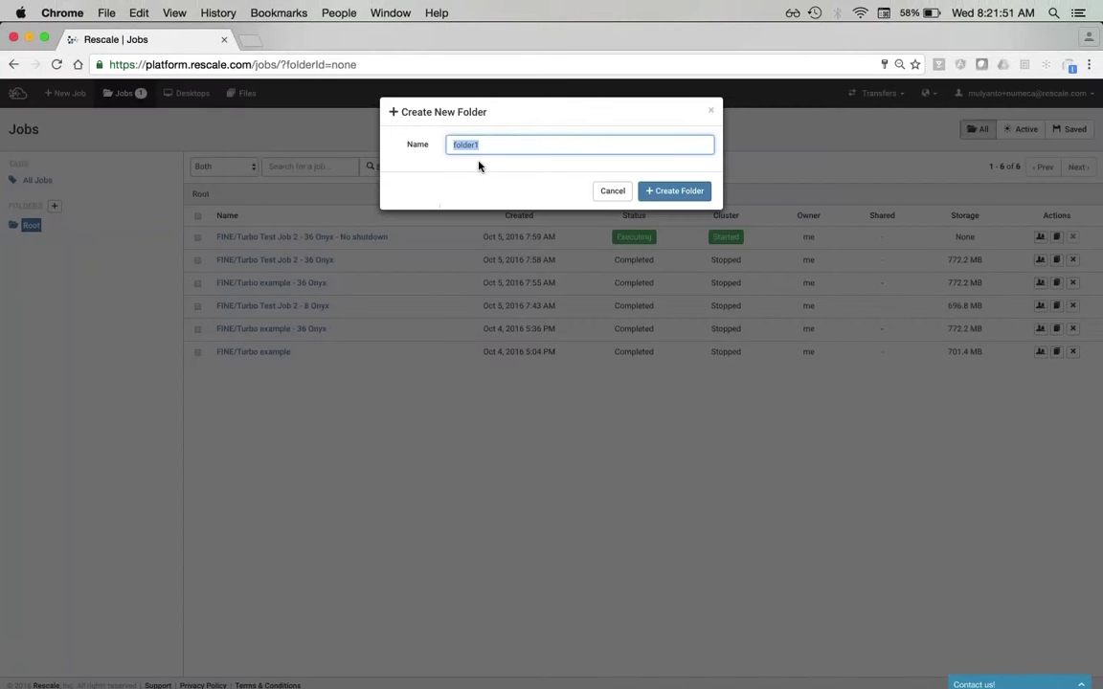
text(Tests)
click(674, 191)
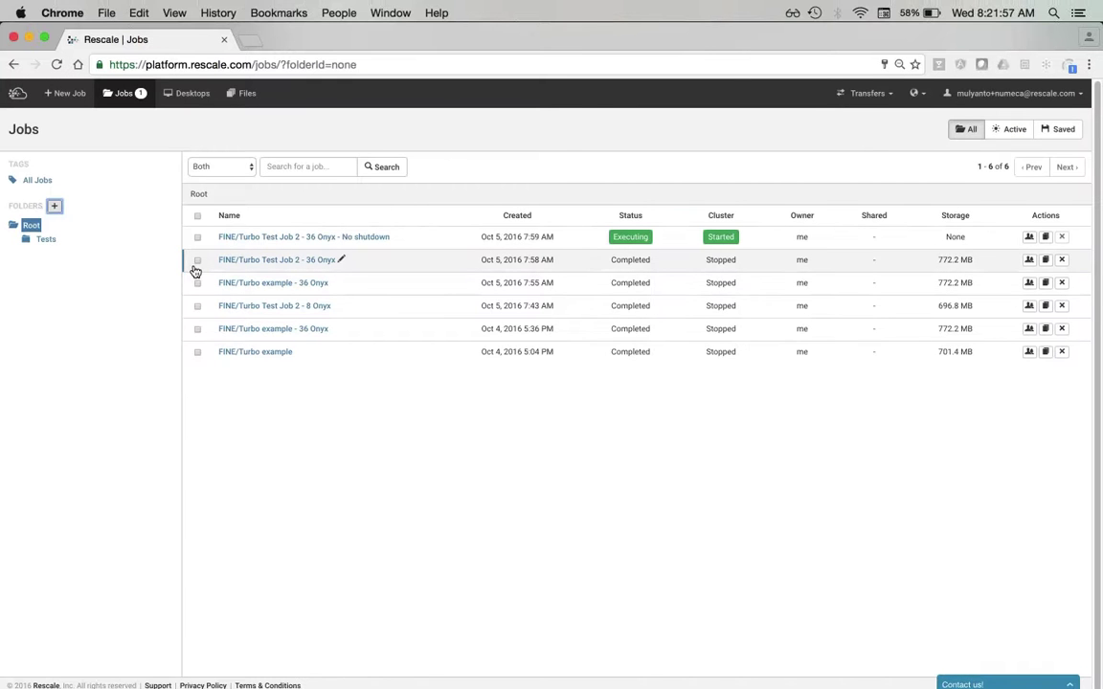
- Move FINE/Turbo Test Job 2 - 36 Onyx and FINE/Turbo example - 36 Onyx into Tests
click(197, 260)
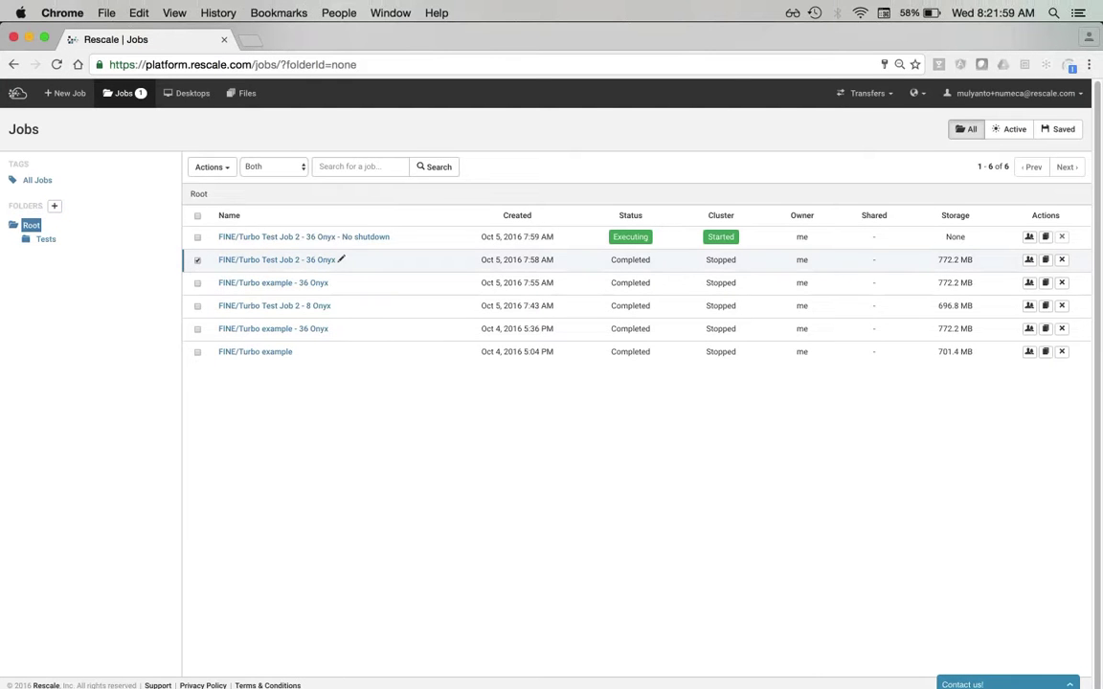
click(197, 283)
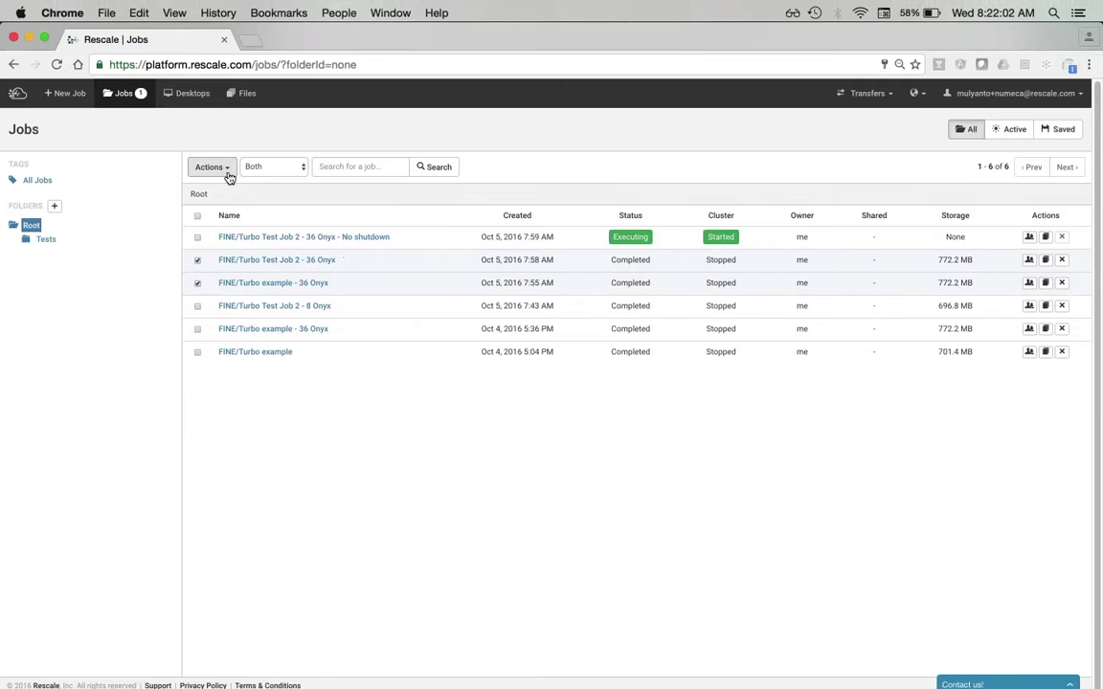
click(229, 177)
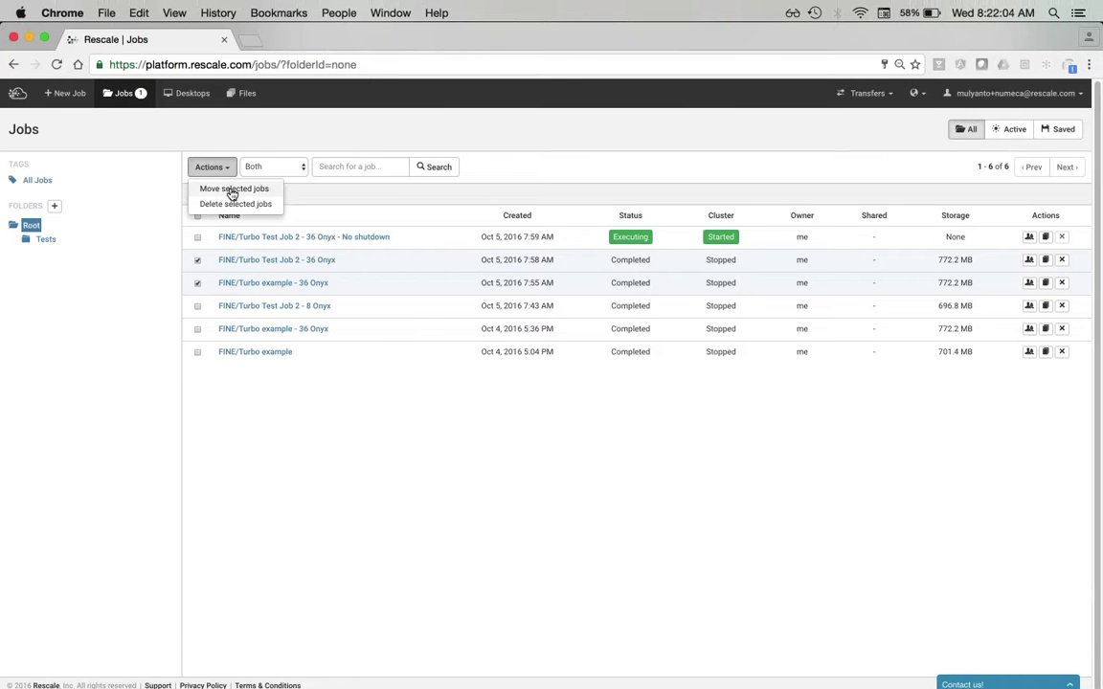
click(232, 190)
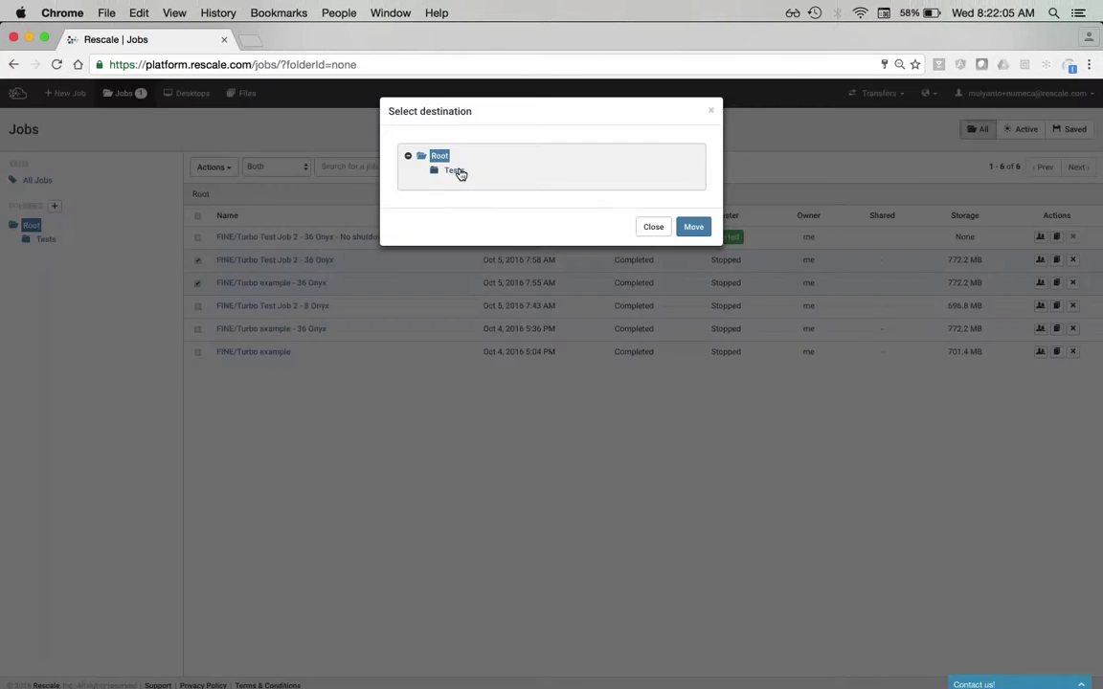
click(454, 171)
click(694, 226)
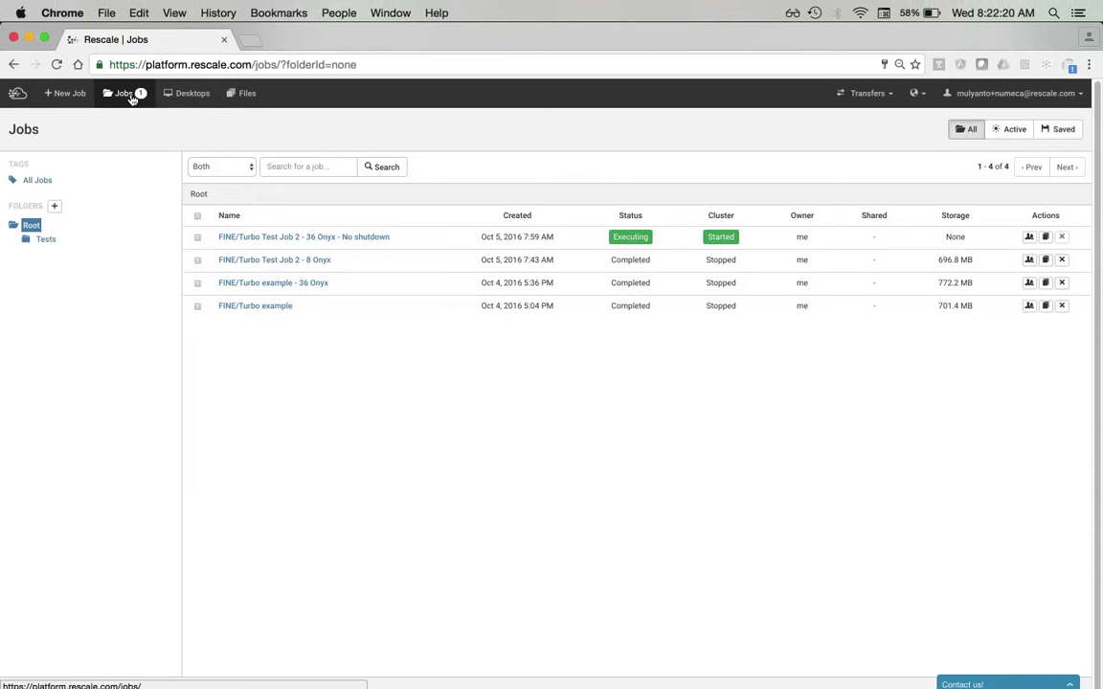
mouse_move(141, 100)
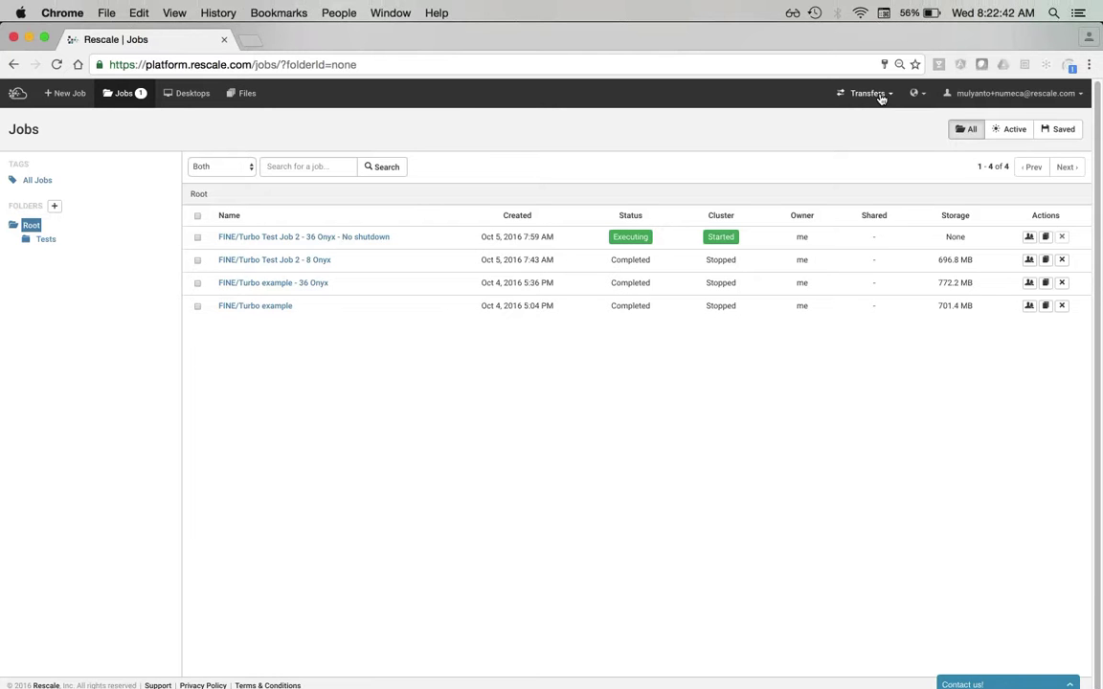
click(881, 98)
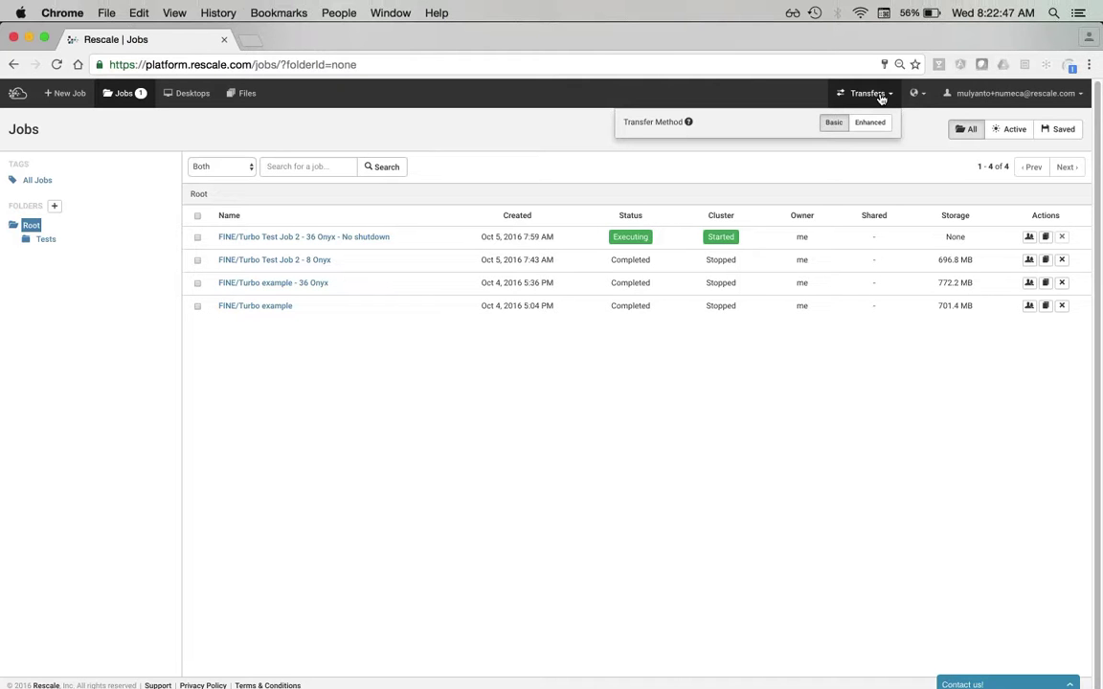
click(881, 96)
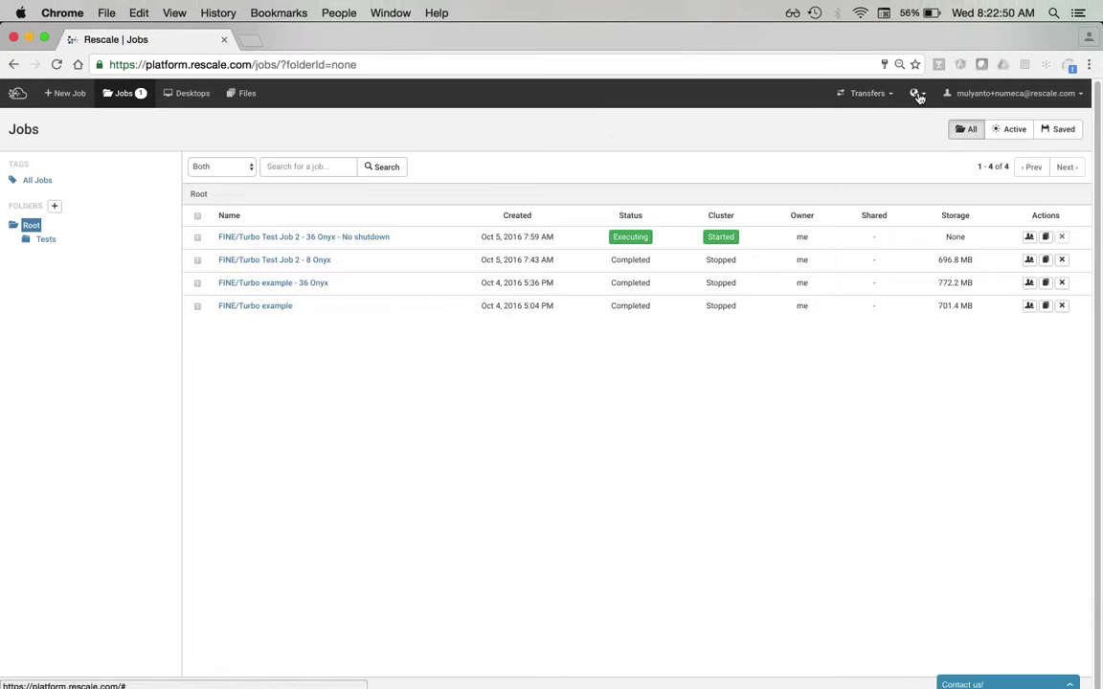
click(916, 94)
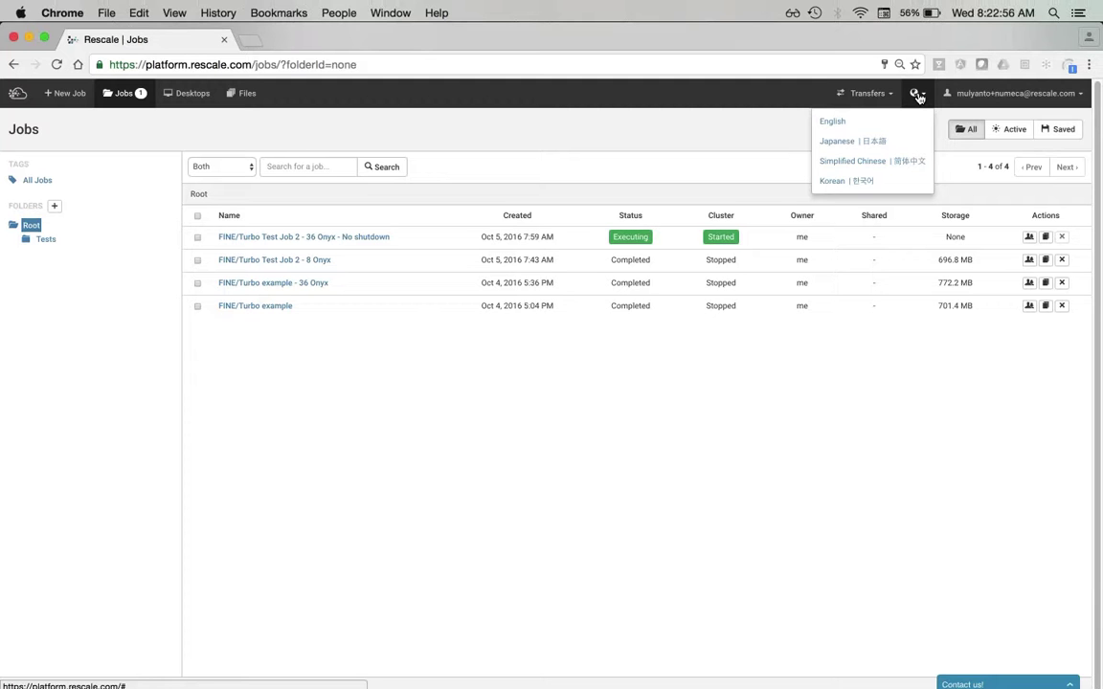
click(917, 95)
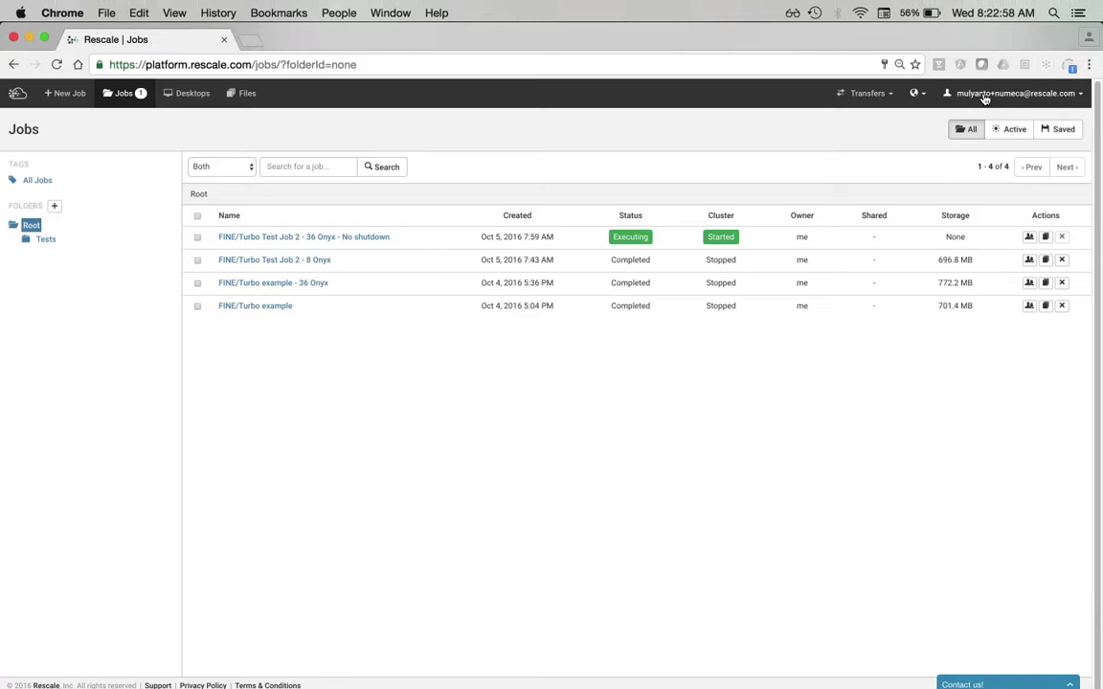
click(985, 99)
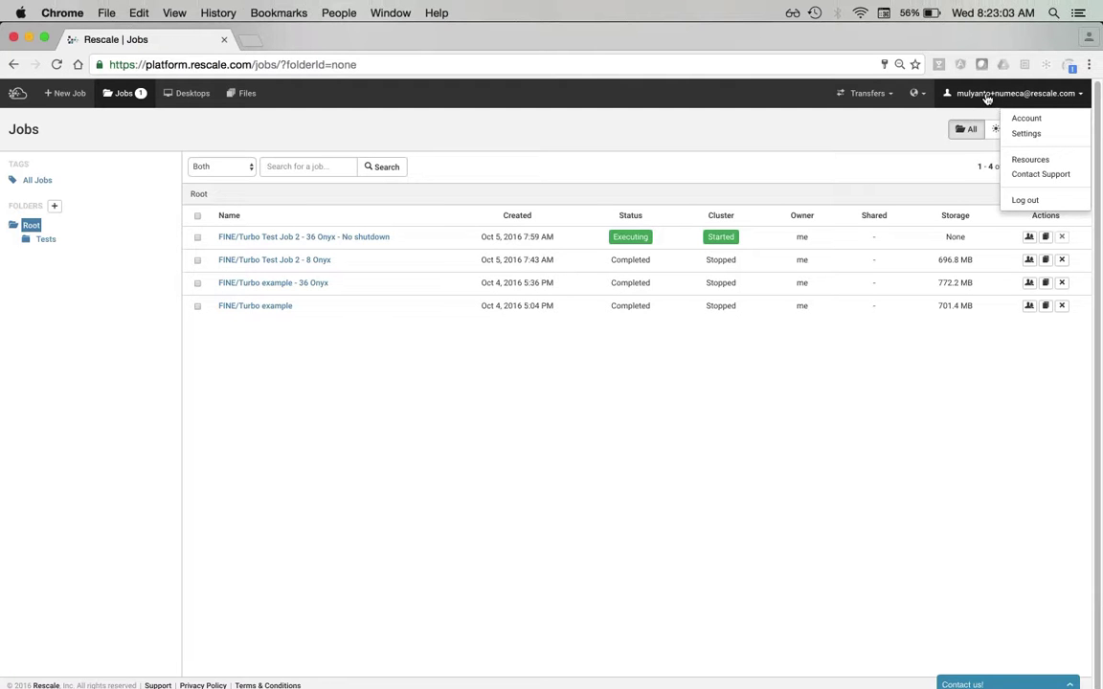
click(977, 96)
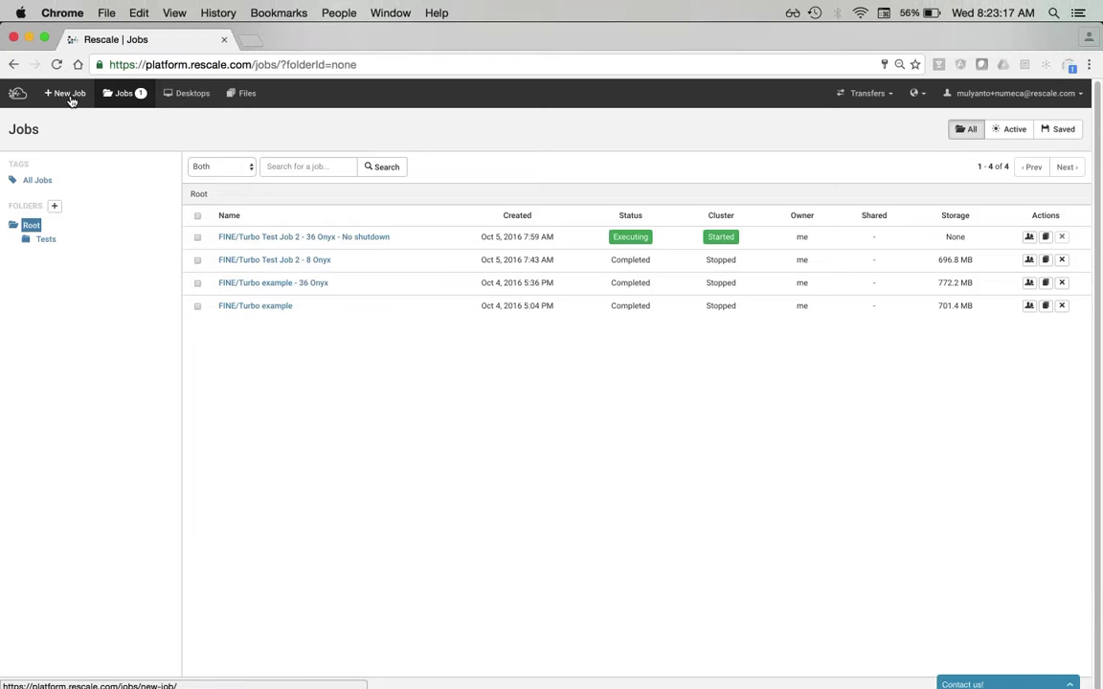
- Start a new job and title it FINE/Turbo Job
click(71, 98)
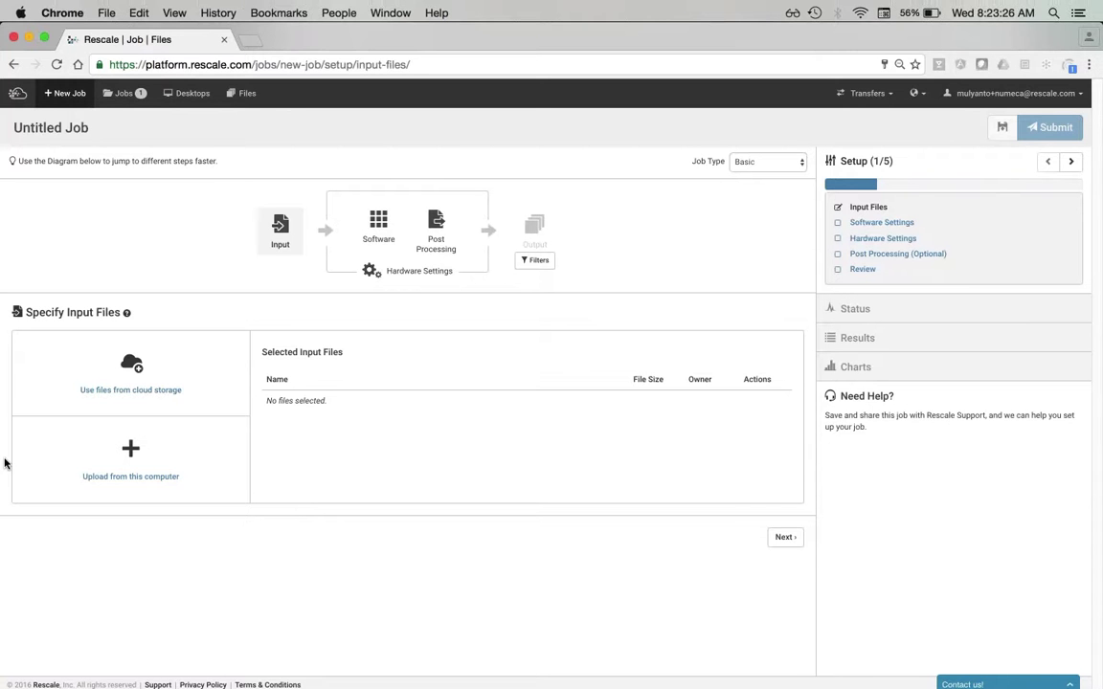
click(72, 138)
text(F)
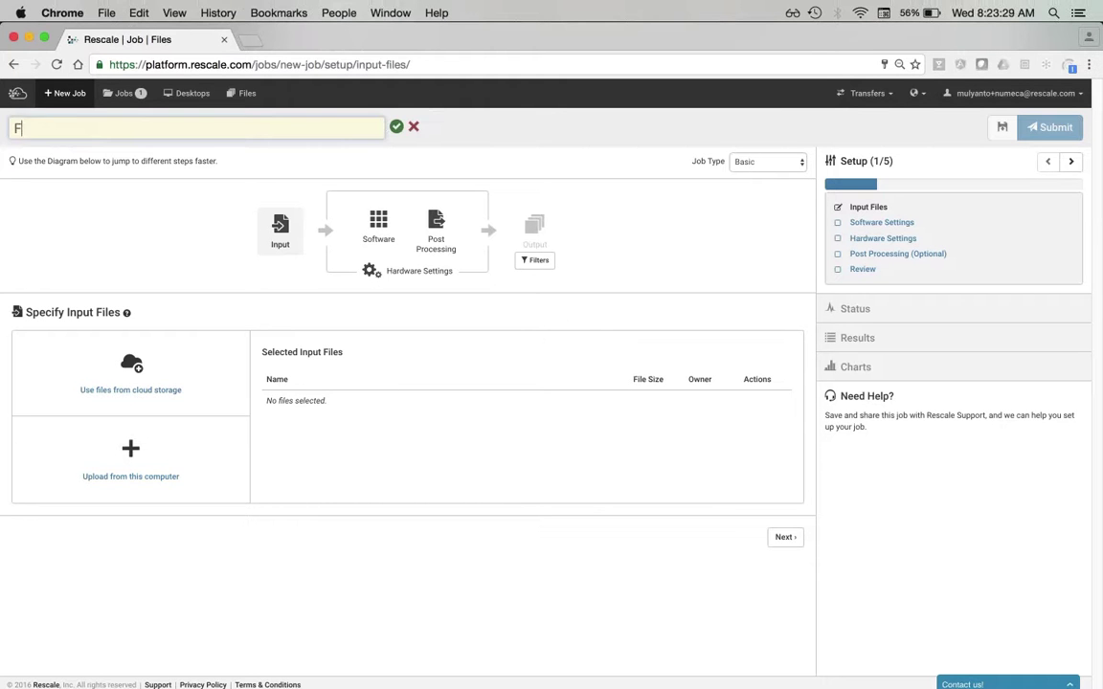
text(INE/Turbo Job)
key(Return)
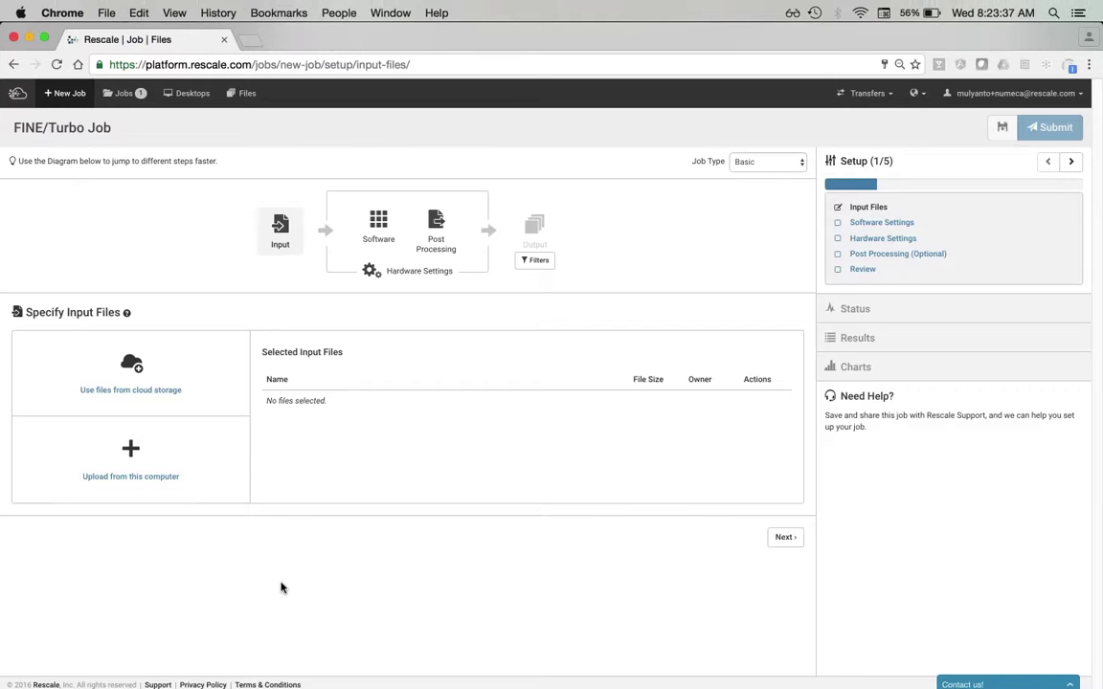
- Upload numeca-webinar/hpcc_stage/Archive.zip from this computer as the job's input file
click(187, 475)
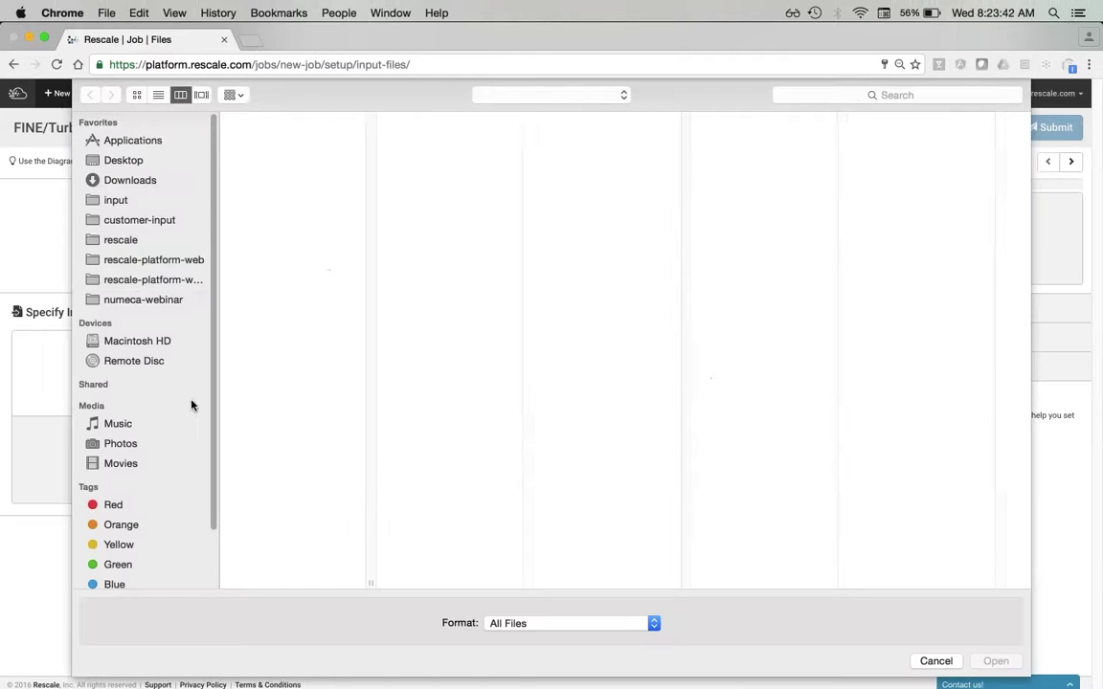
click(137, 299)
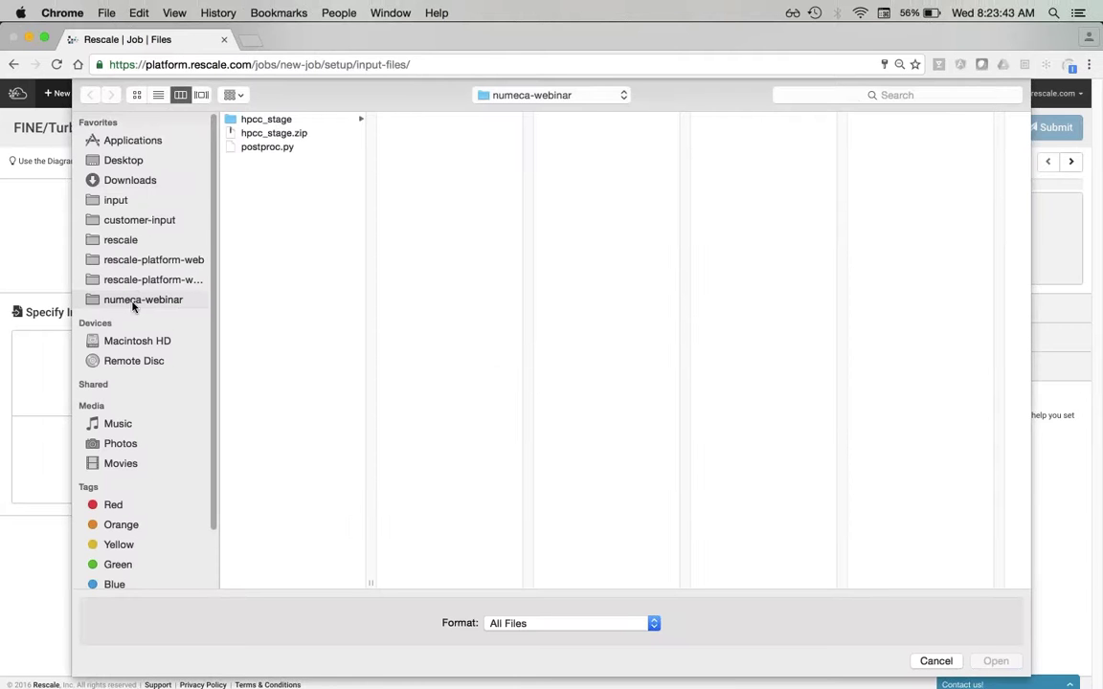
click(288, 120)
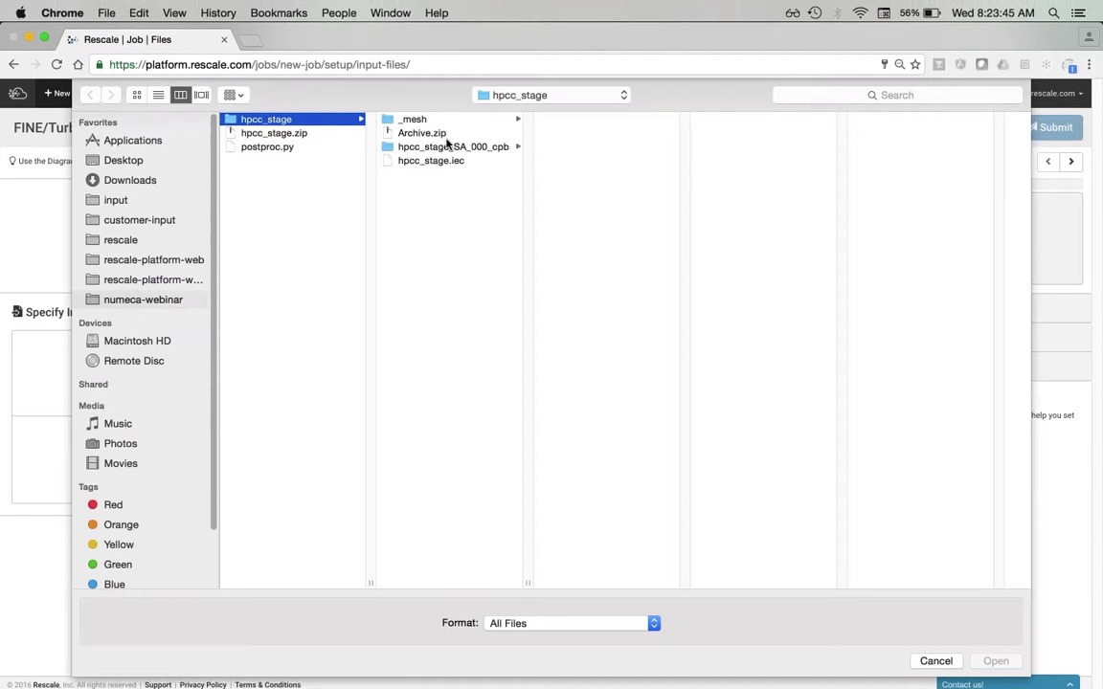
double_click(423, 133)
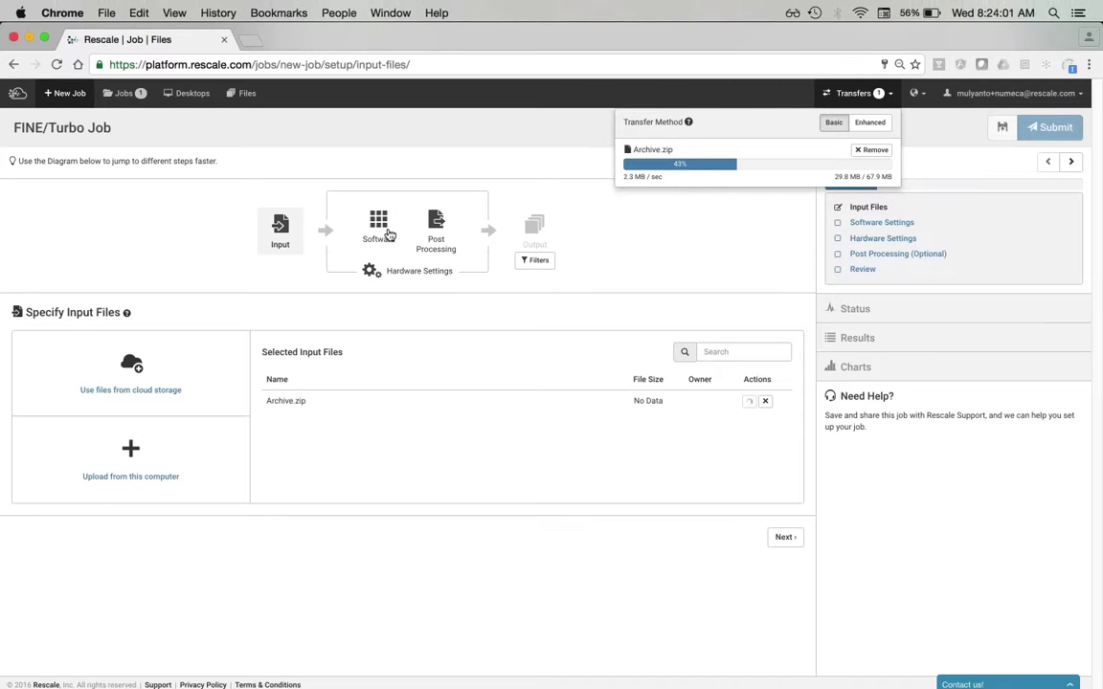
- Search the software catalogue and select FINE/Turbo as the job's software
click(380, 233)
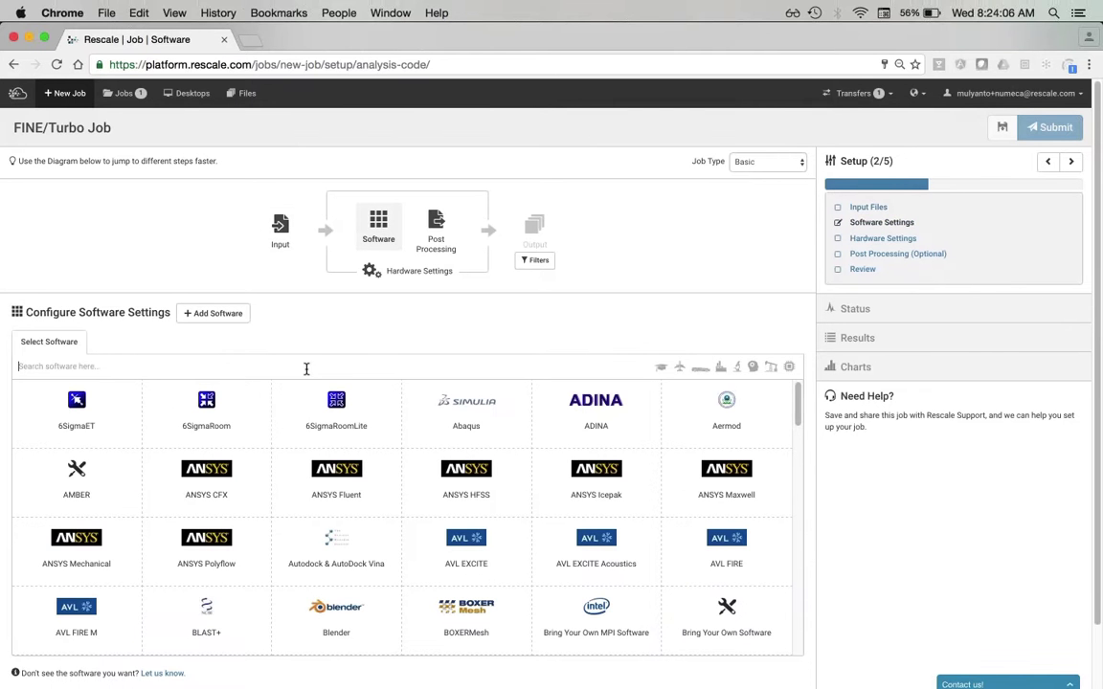
click(307, 366)
text(FINE/T)
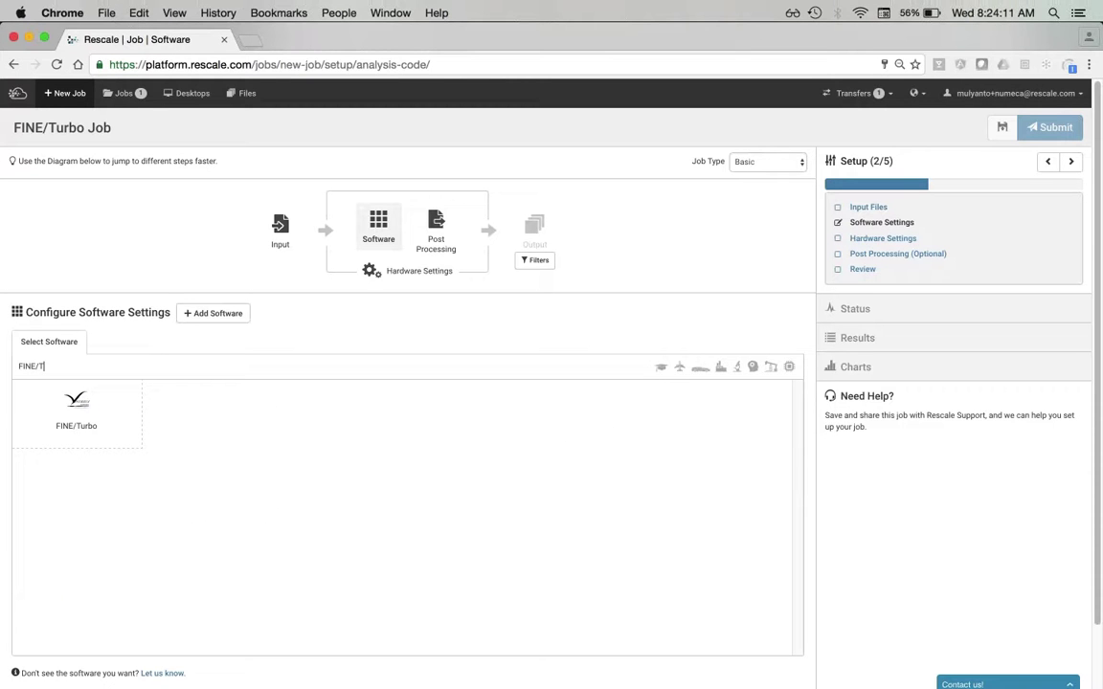
key(BackSpace)
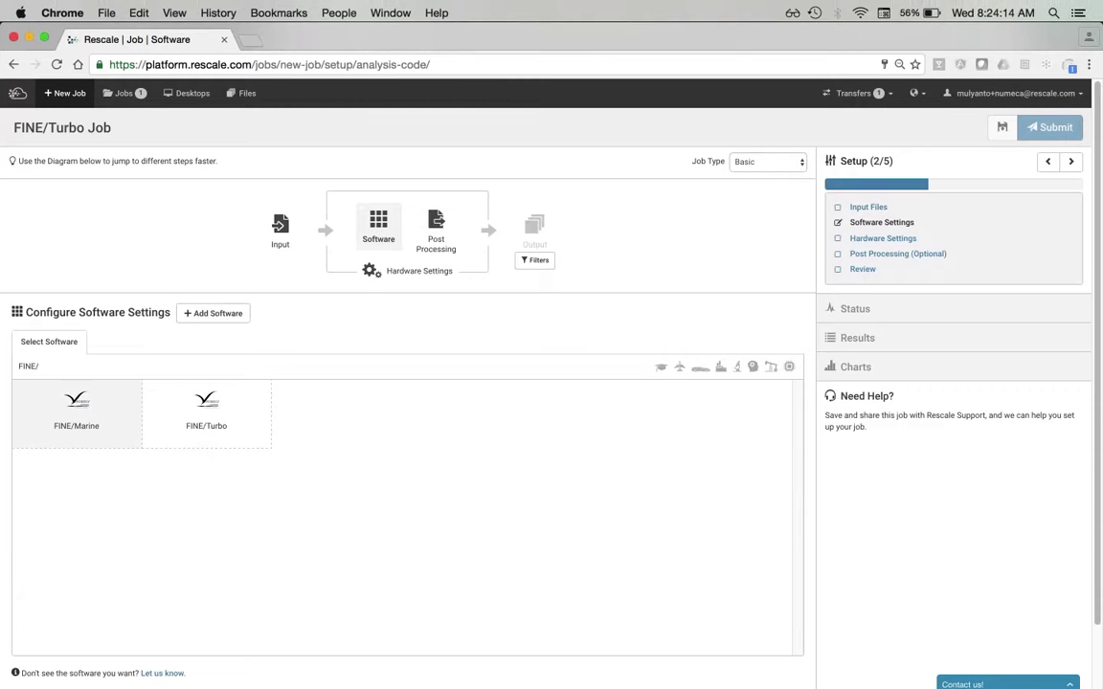
click(237, 430)
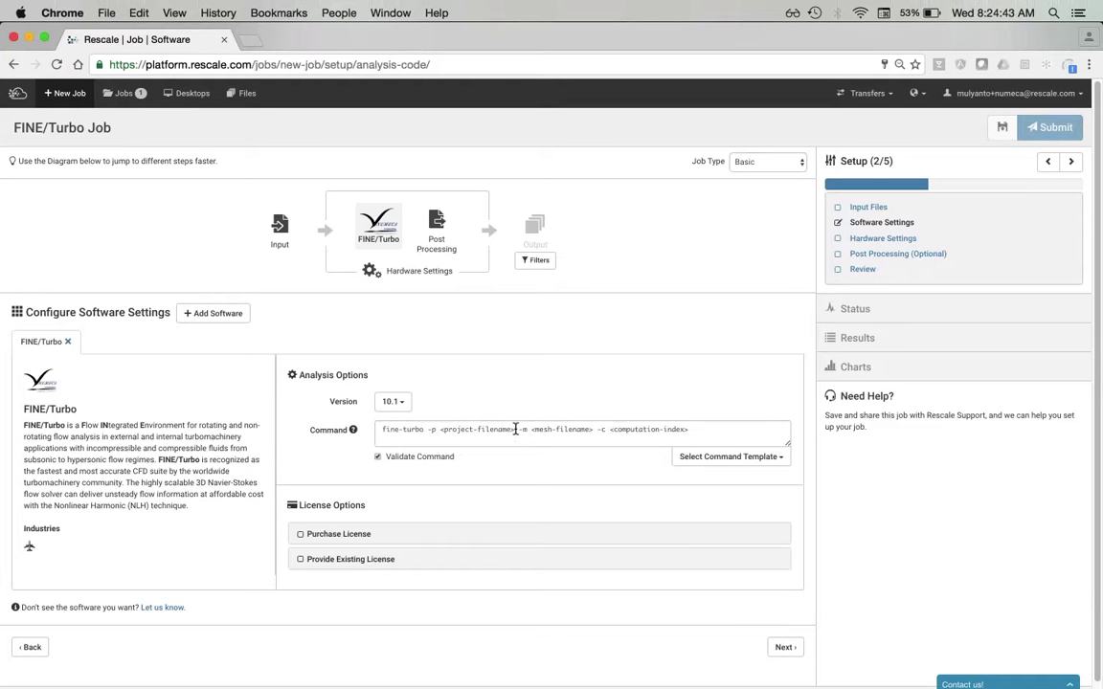
- Replace the project file placeholder in the FINE/Turbo command with hpcc_stage.iec
drag(515, 429, 440, 432)
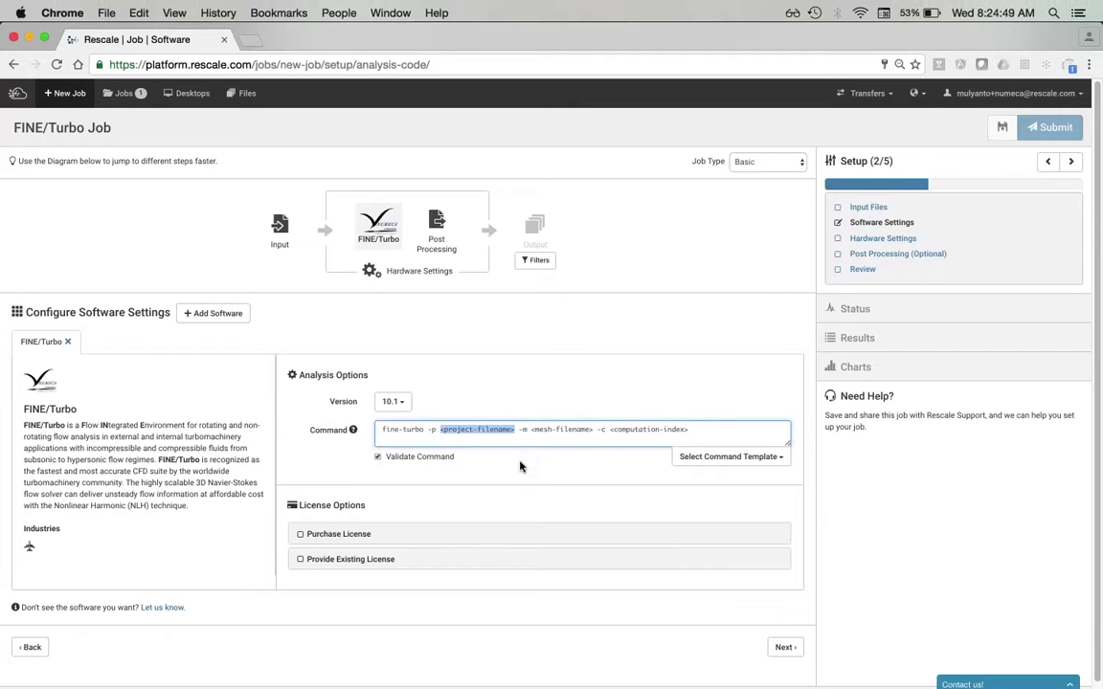
scroll(520, 466, down, 1)
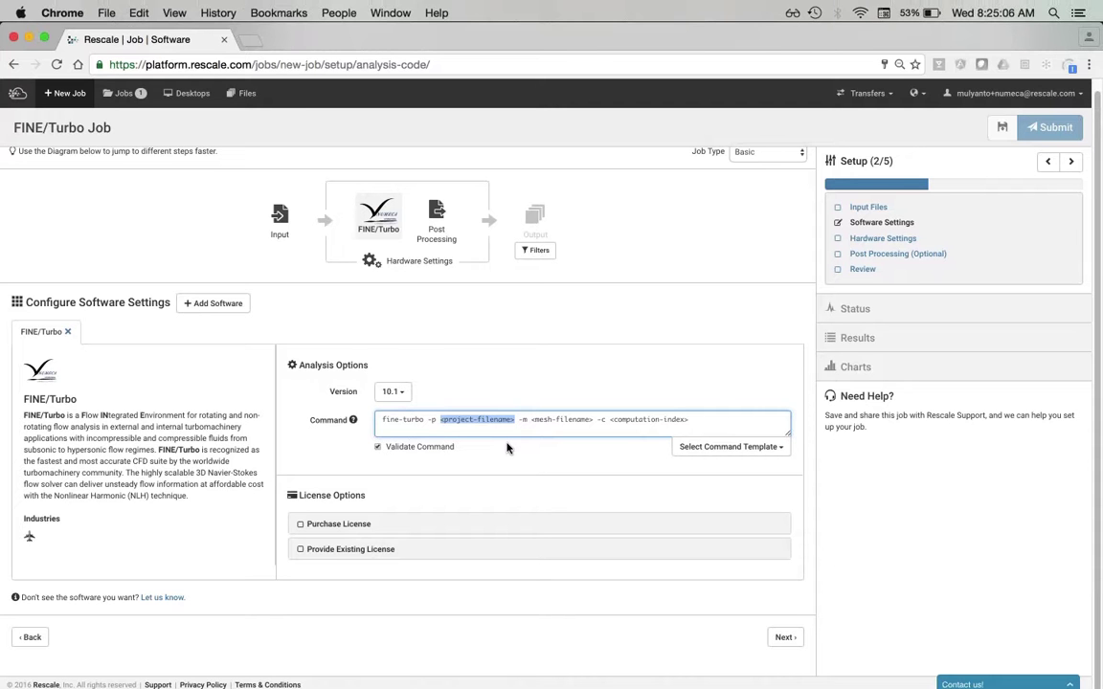
text(hpcc)
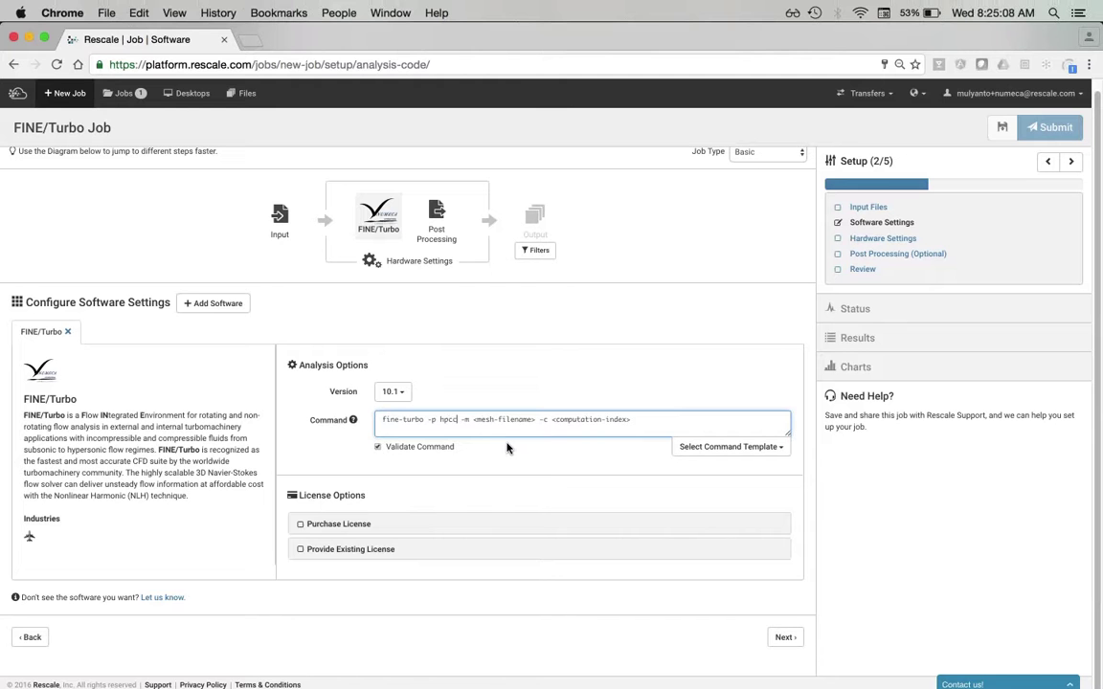
text(_stage)
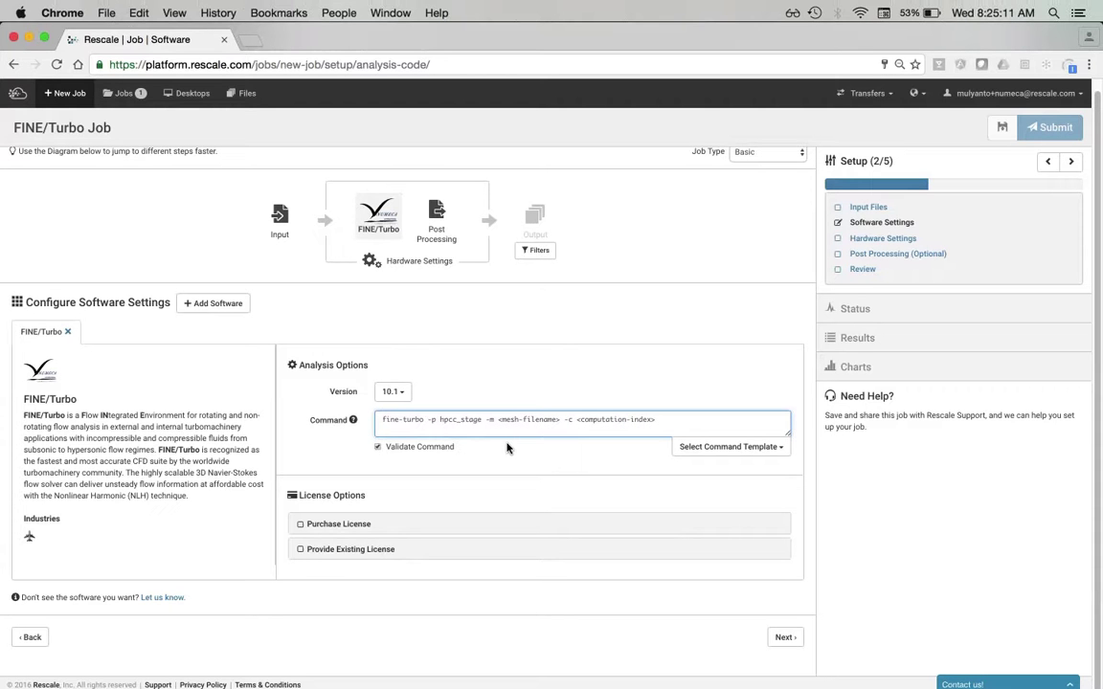
text(.iec)
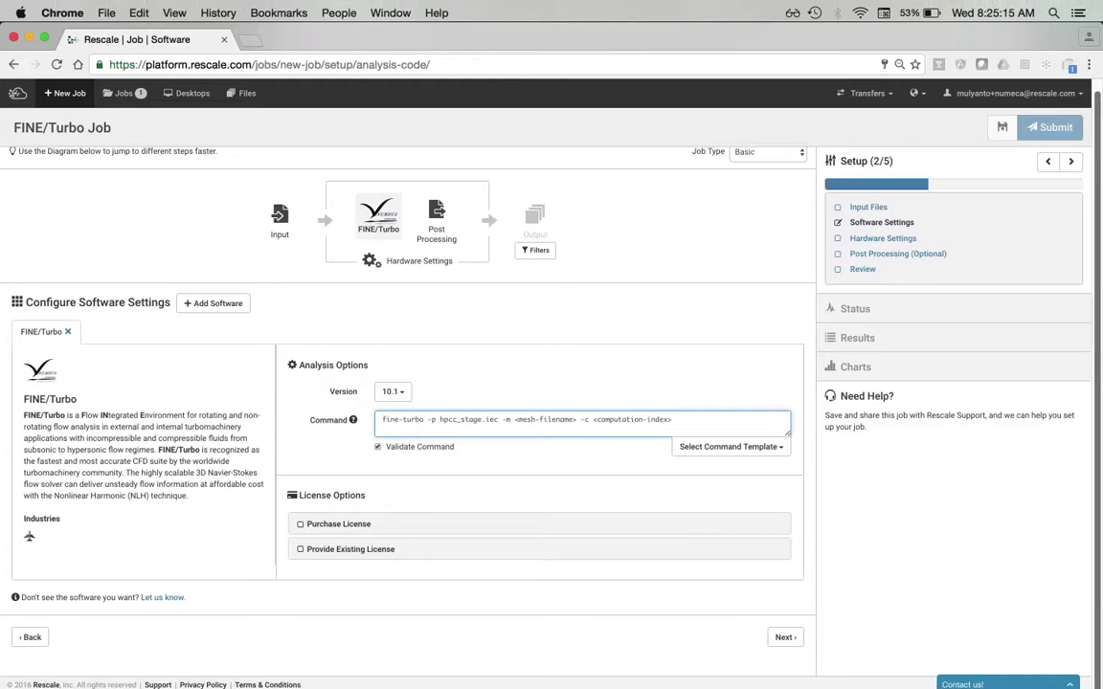
mouse_move(1098, 465)
click(1086, 556)
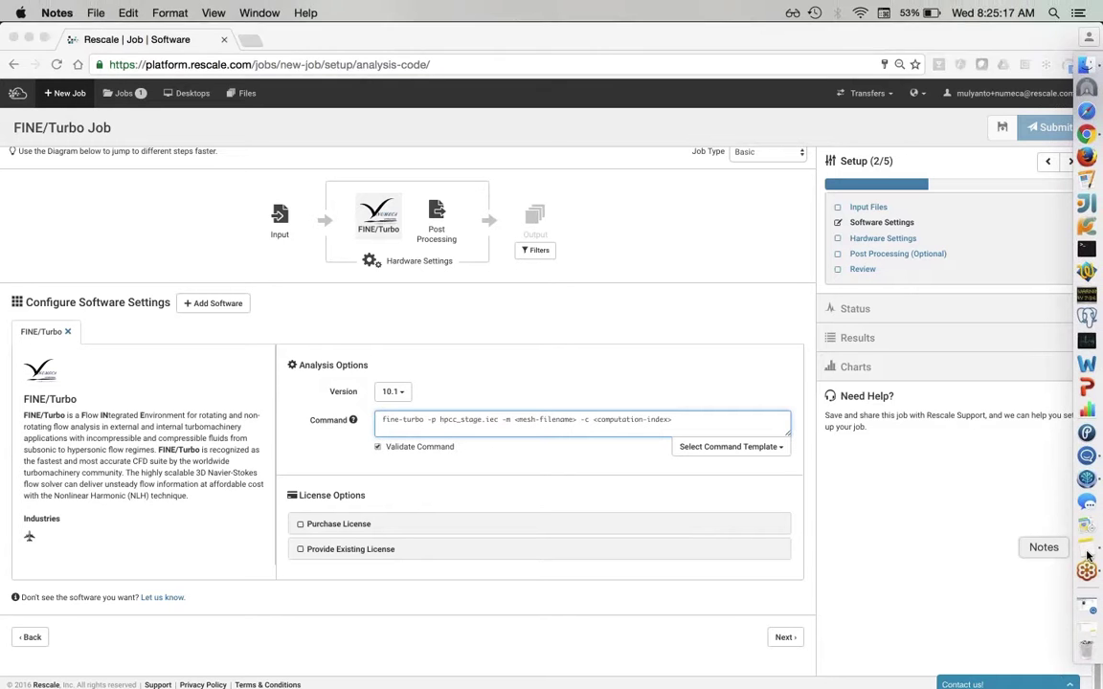
click(636, 143)
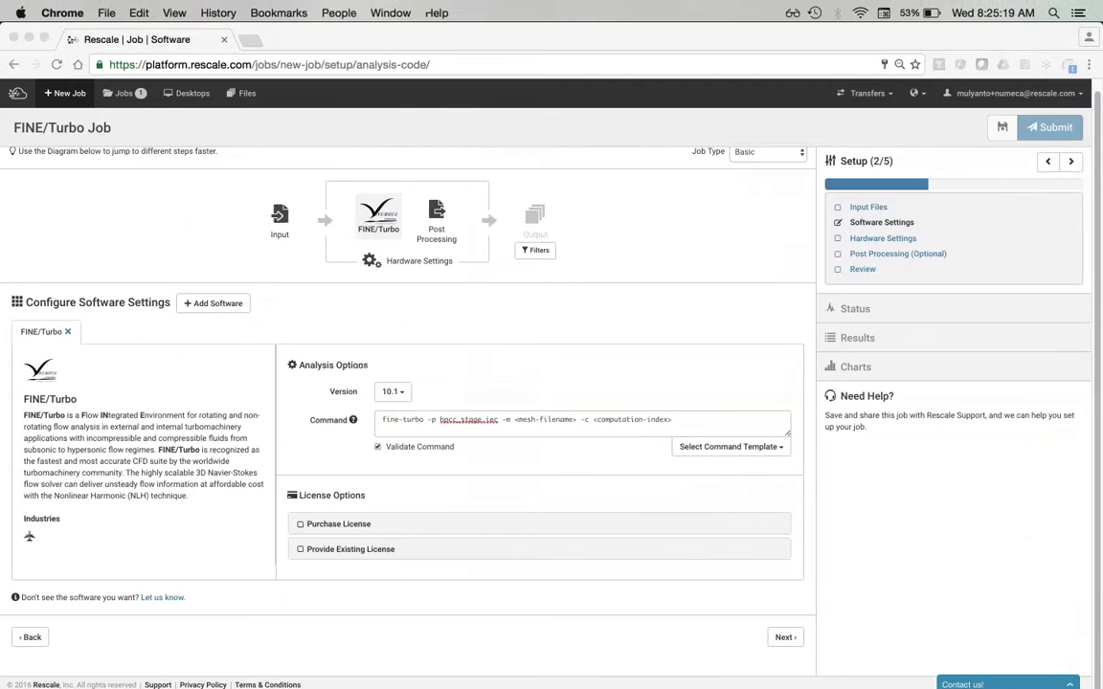
- Set mesh _mesh/hpcc_mesh1.igg, computation index 0, and append -z solution -z troubleshooting
drag(514, 419, 575, 419)
key(BackSpace)
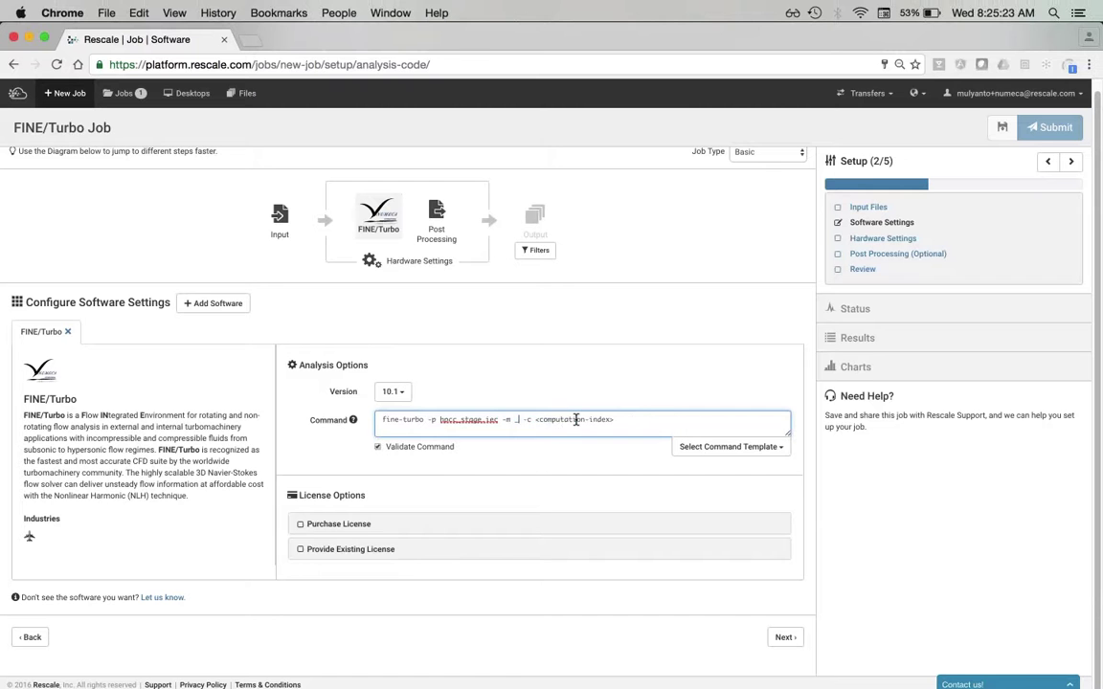
text(_mesh/hpcc_mesh1.)
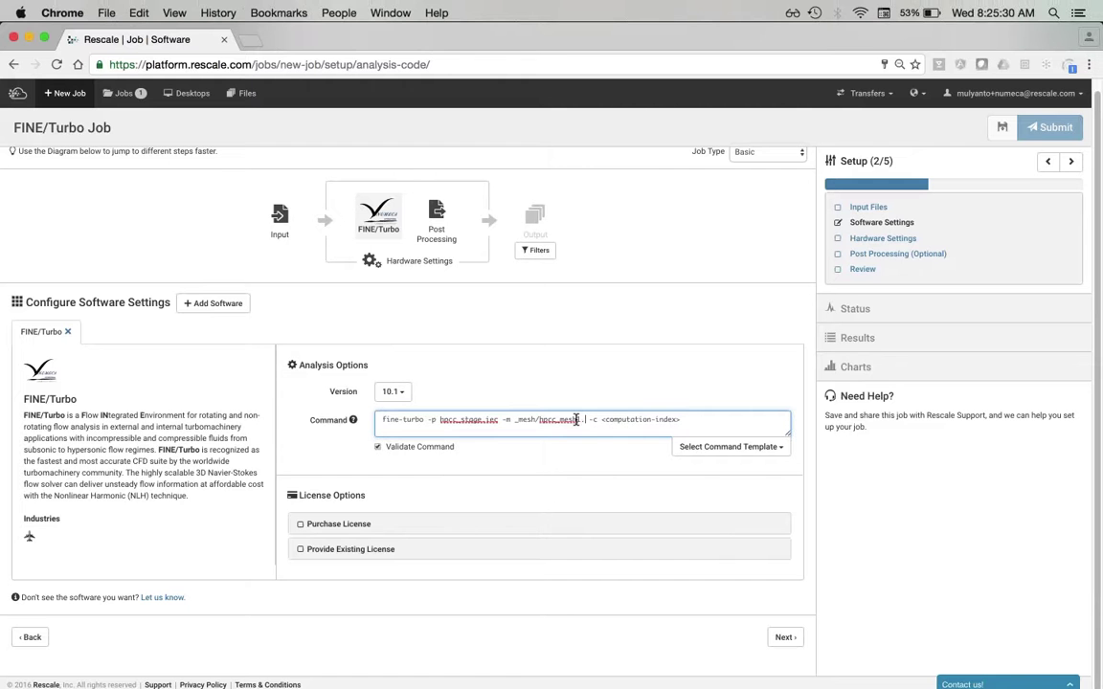
text(igg)
drag(693, 419, 618, 419)
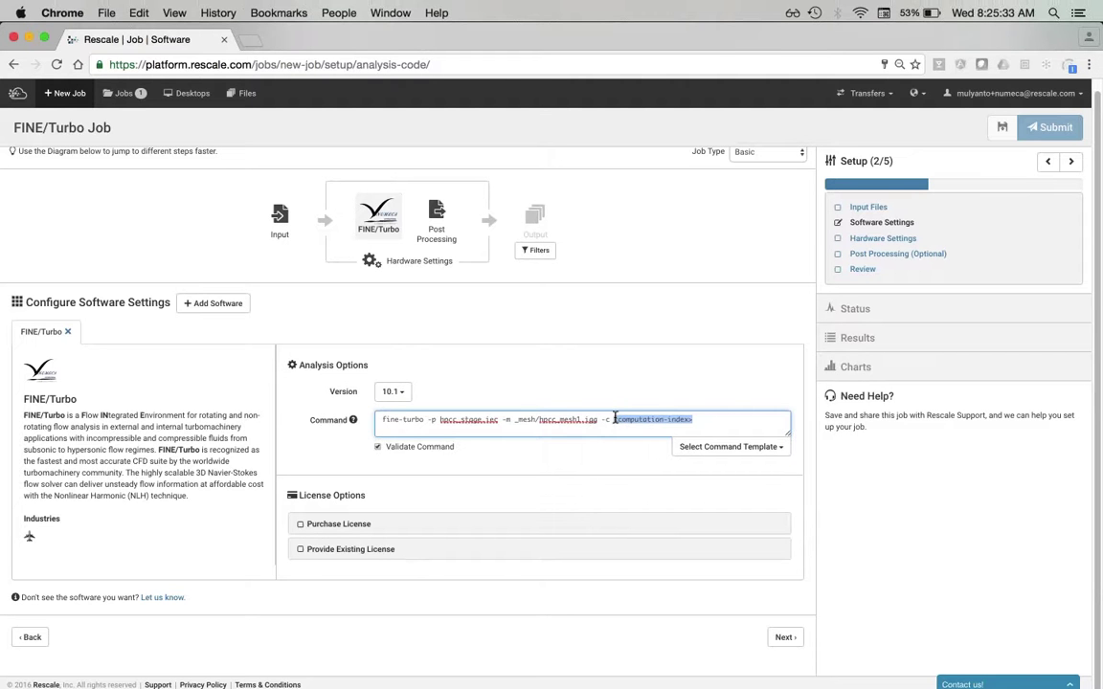
key(BackSpace)
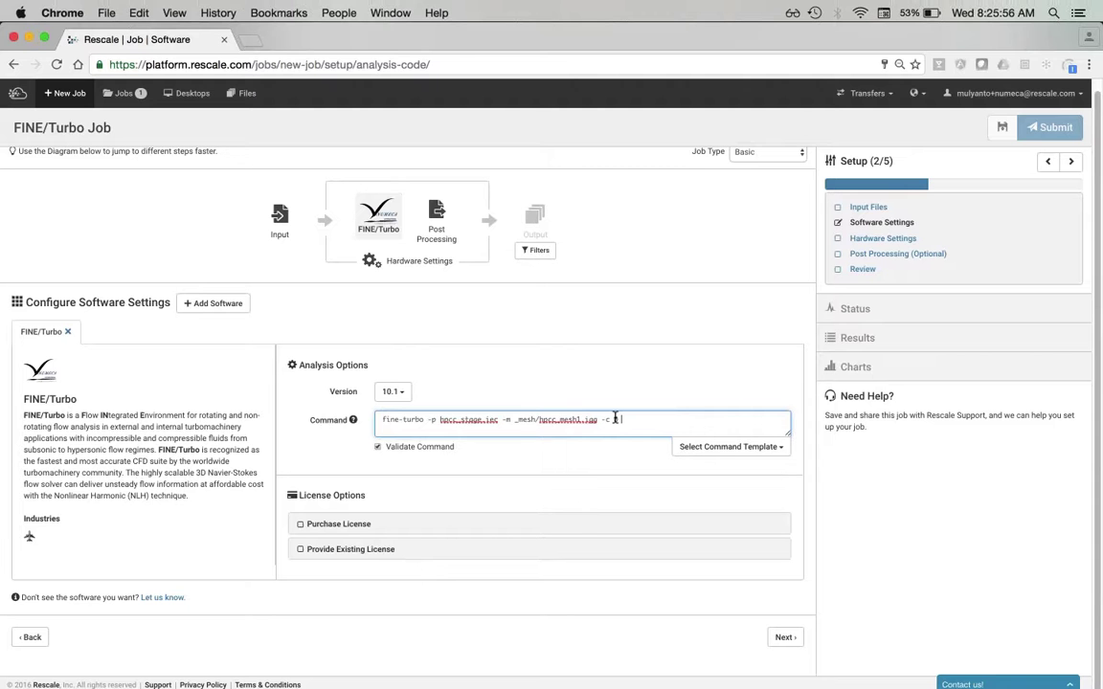
text(-z solution -z troubleshooting)
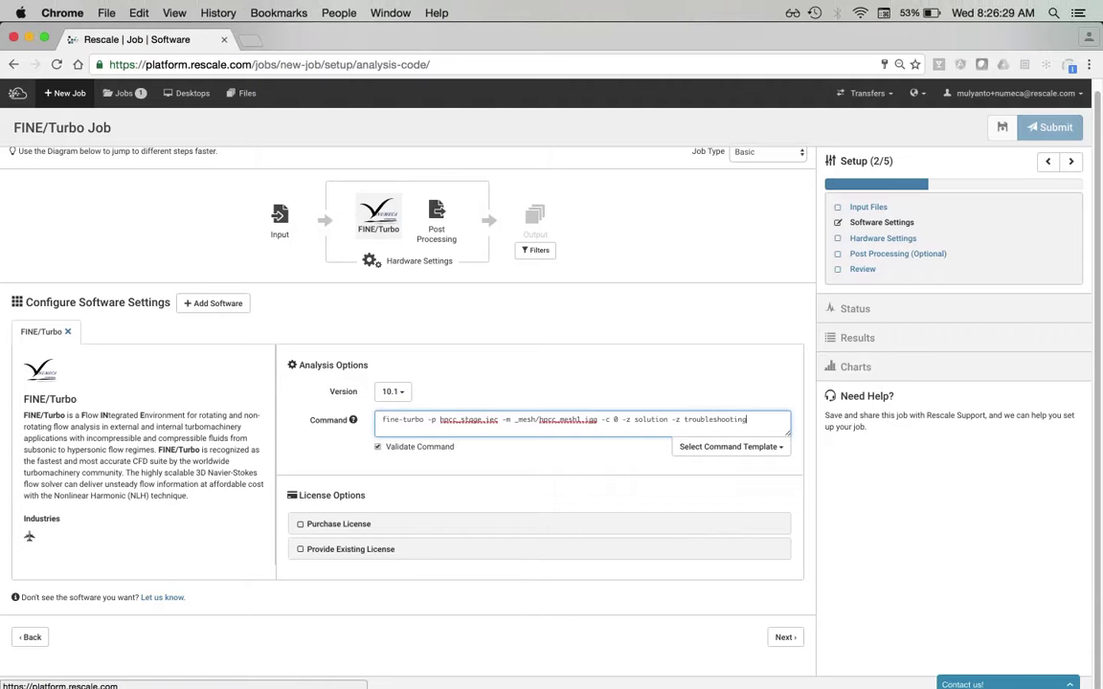
- Switch the license option from Provide Existing License to Purchase License at $1.00/core/hour
click(347, 548)
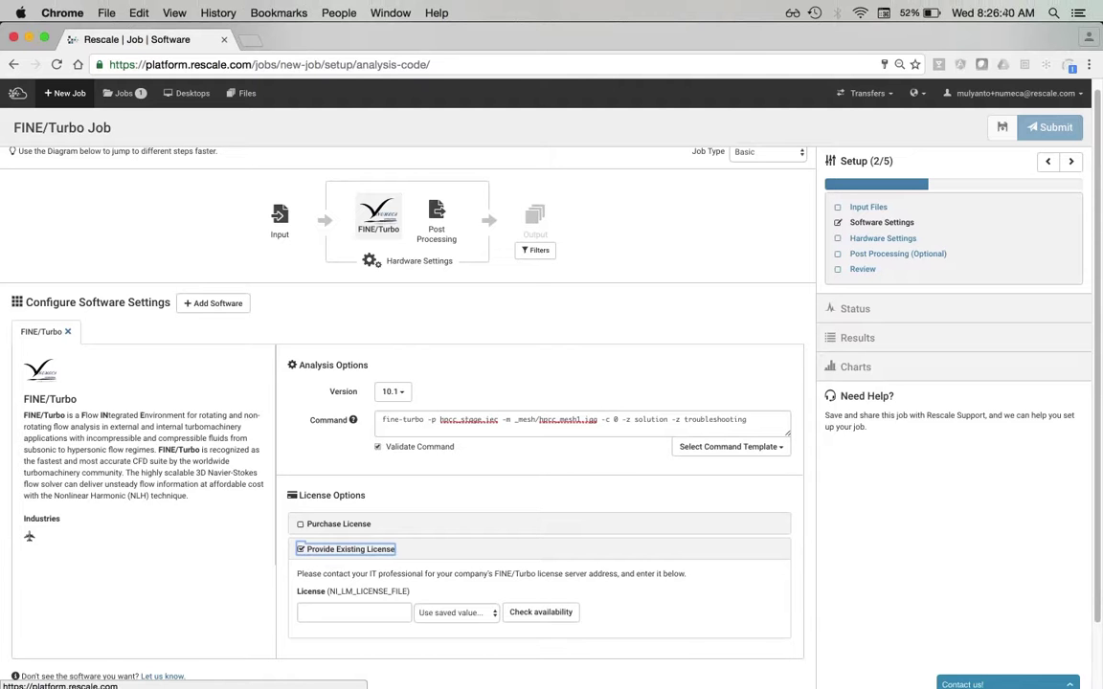
click(335, 523)
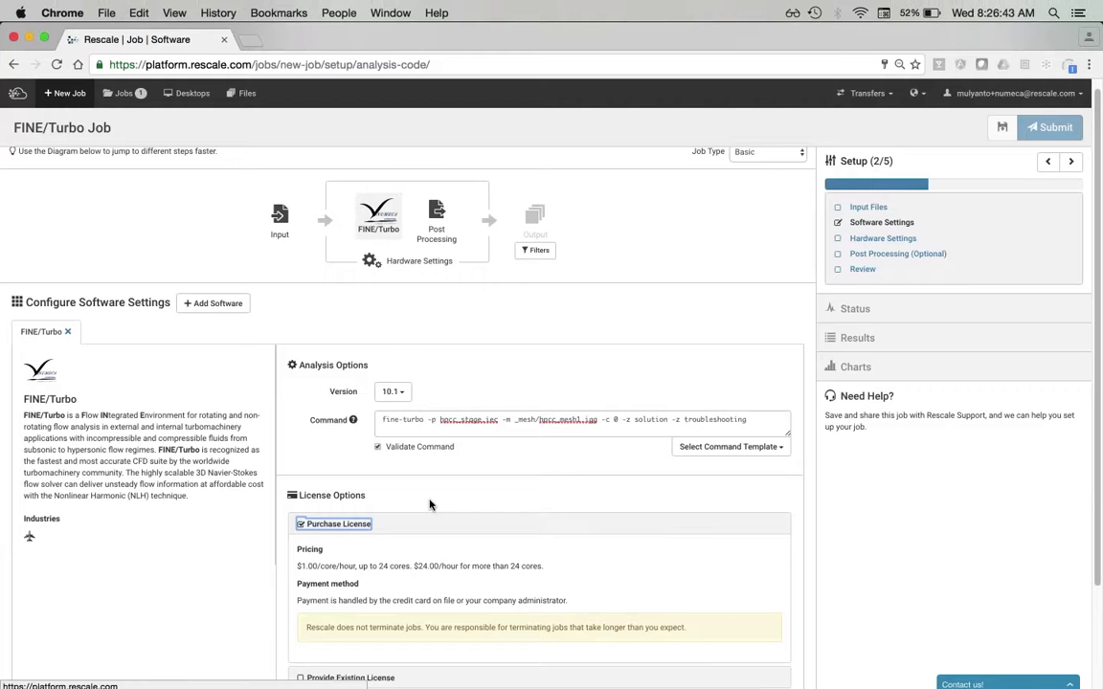
scroll(430, 505, down, 2)
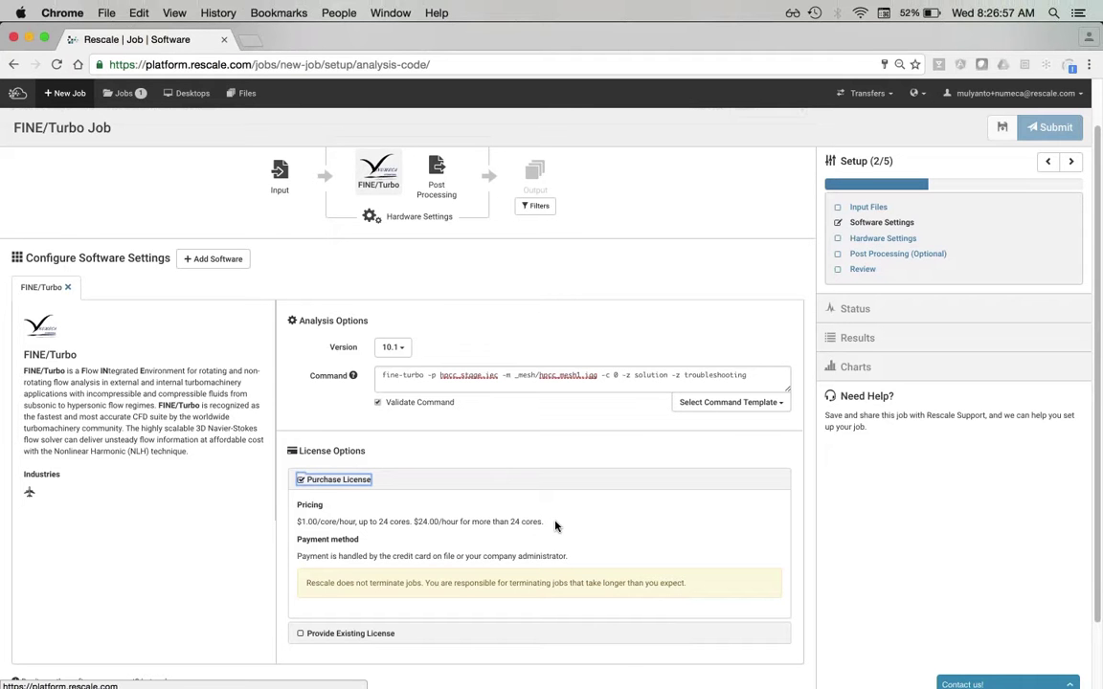
scroll(536, 402, up, 1)
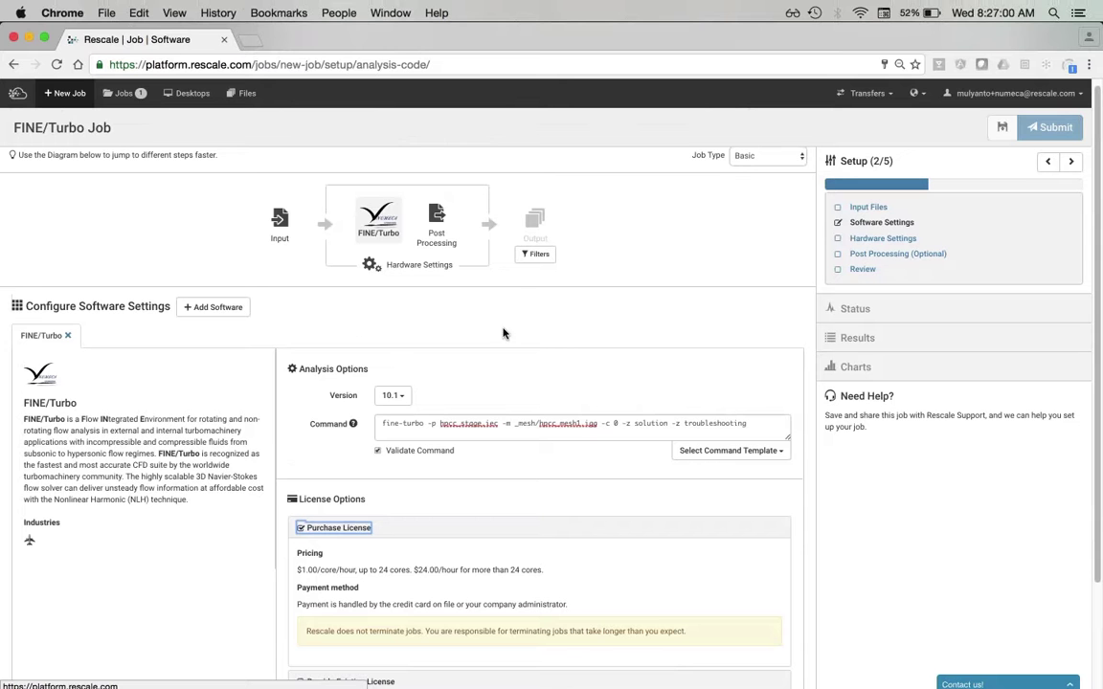
- Upload postproc.py from this computer as the job's post-processing file
click(440, 240)
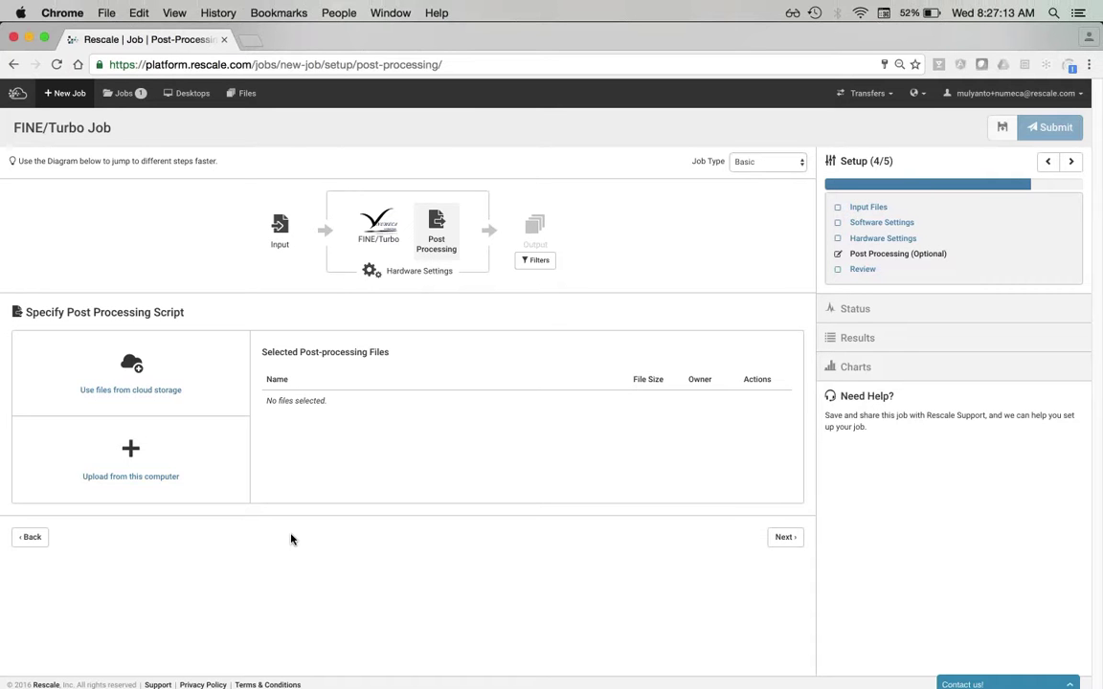
click(221, 486)
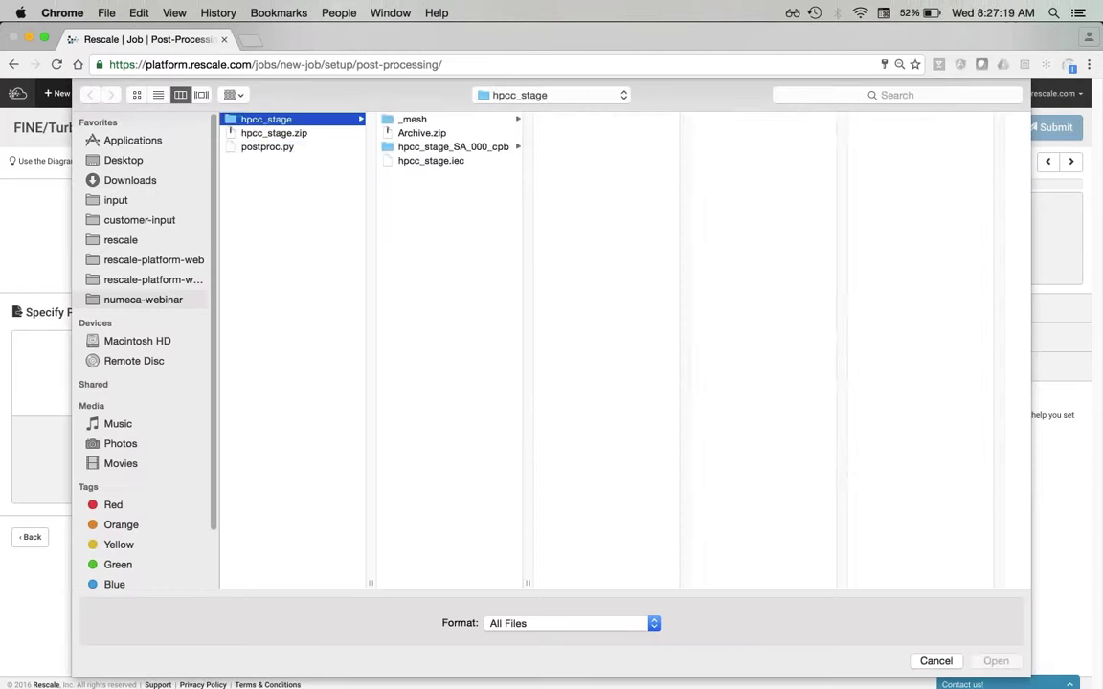
click(278, 147)
double_click(287, 150)
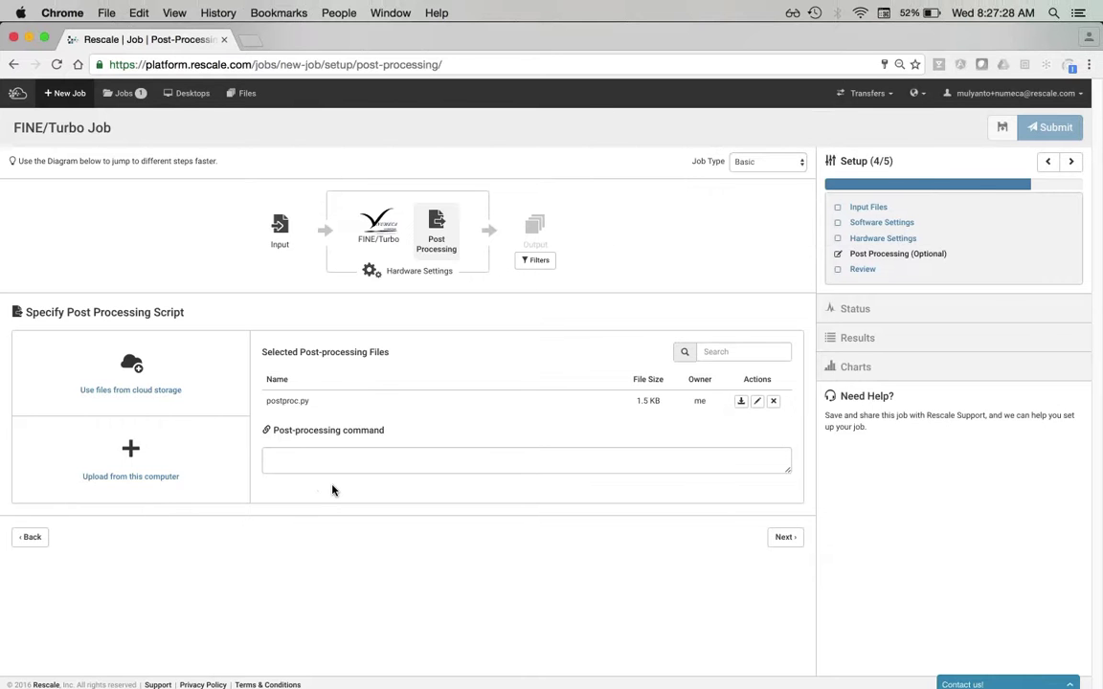
- Enter the post-processing command cfview101 redirect -batch -macro ./postproc.py > postproc.log
click(269, 457)
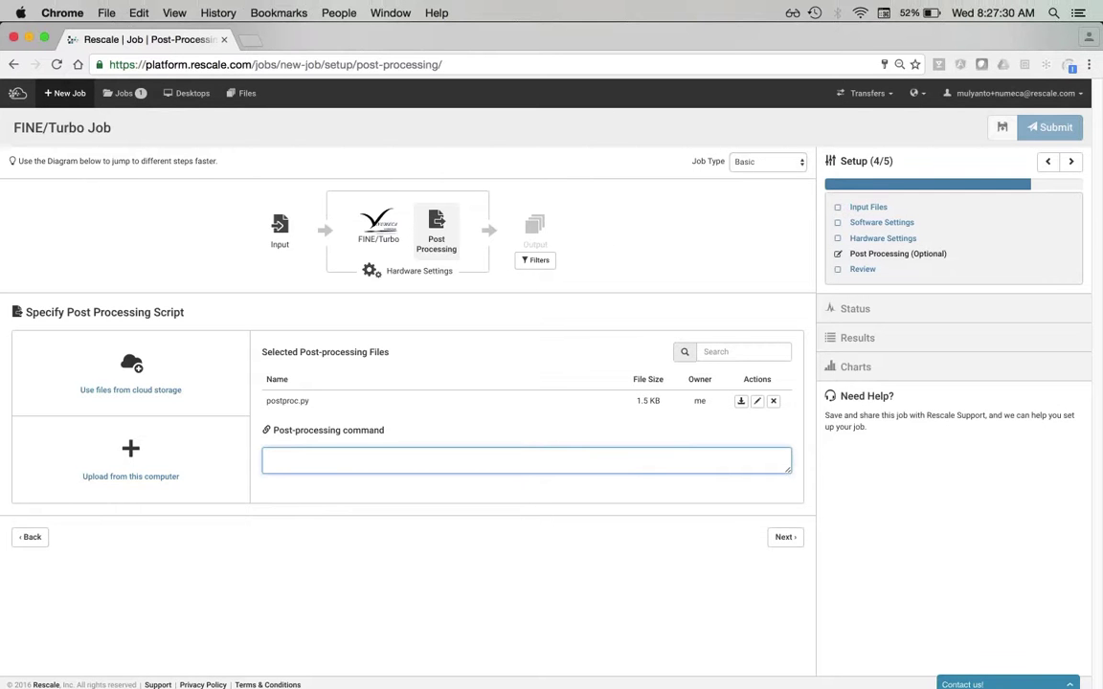
text(cfview101 redirect -bt)
text(ch)
key(BackSpace)
key(BackSpace)
key(BackSpace)
text(atch -macro)
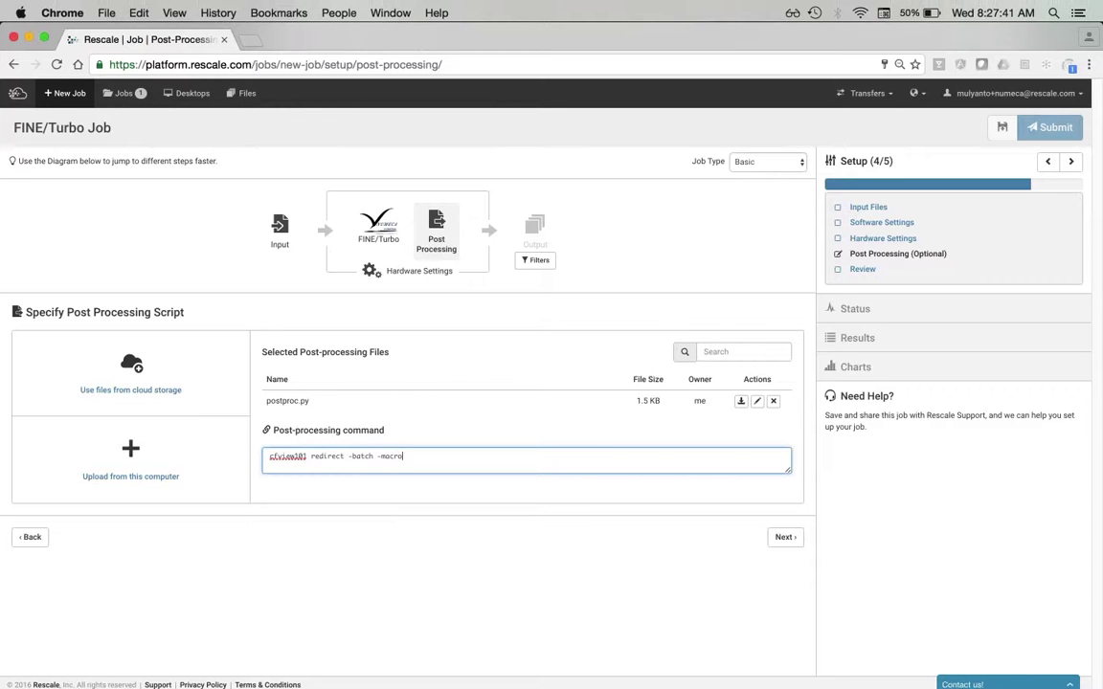
text( ./postproc.py > postproc.log)
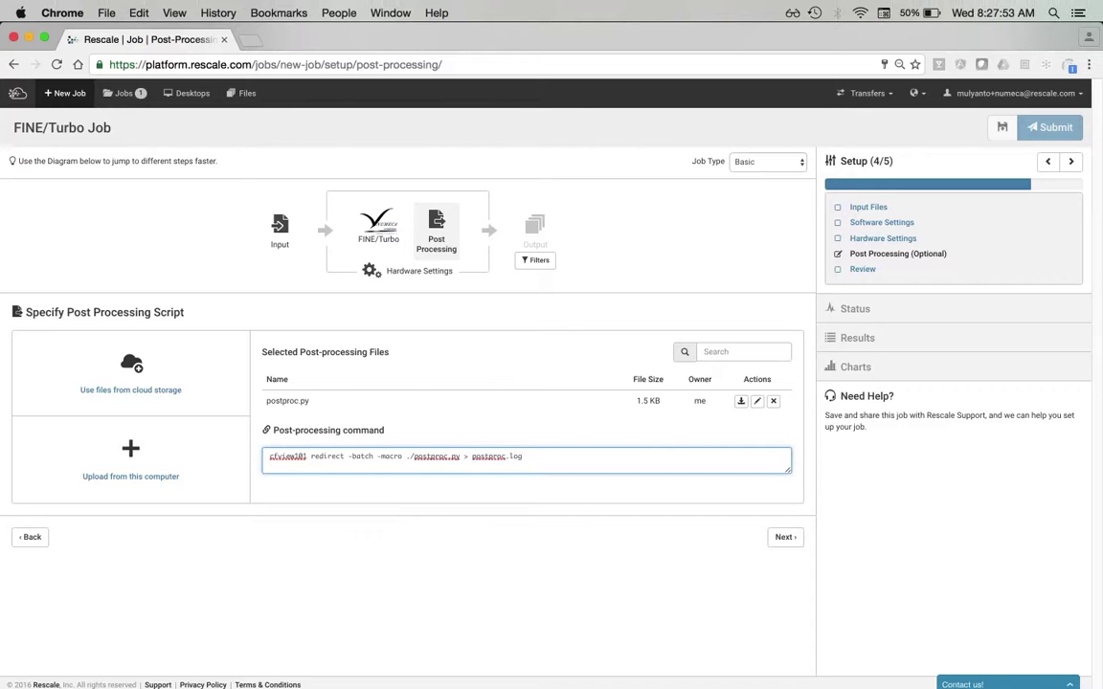
click(561, 432)
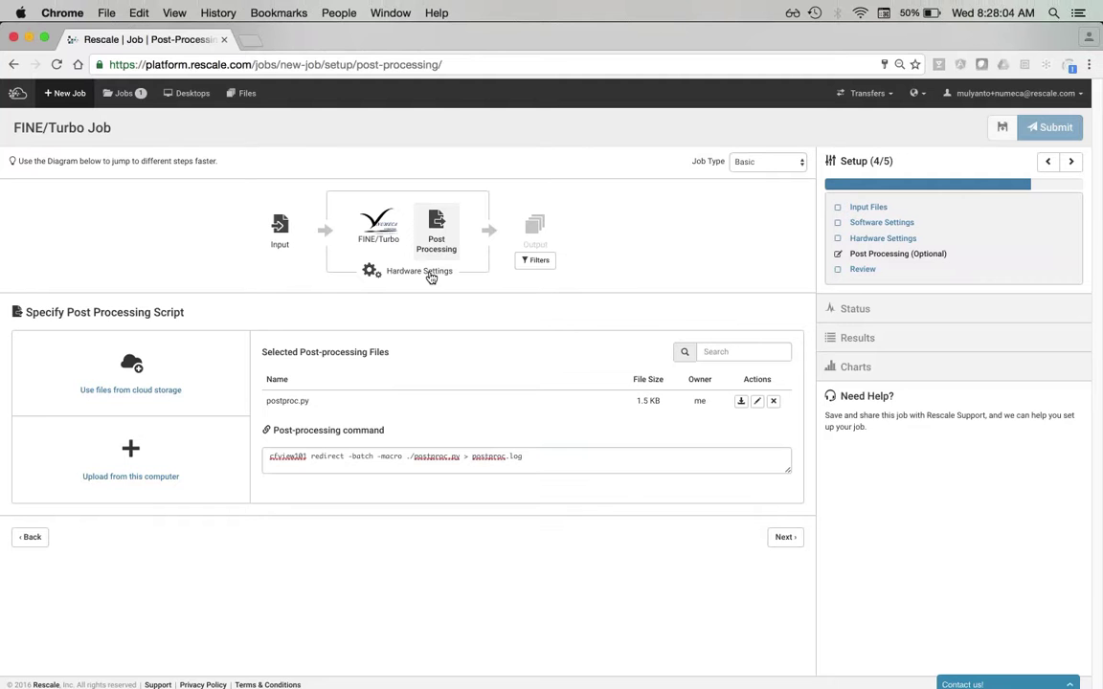
- Open Hardware Settings and expand Specialty Core Types to list Marble, Gold and Quartz
click(431, 274)
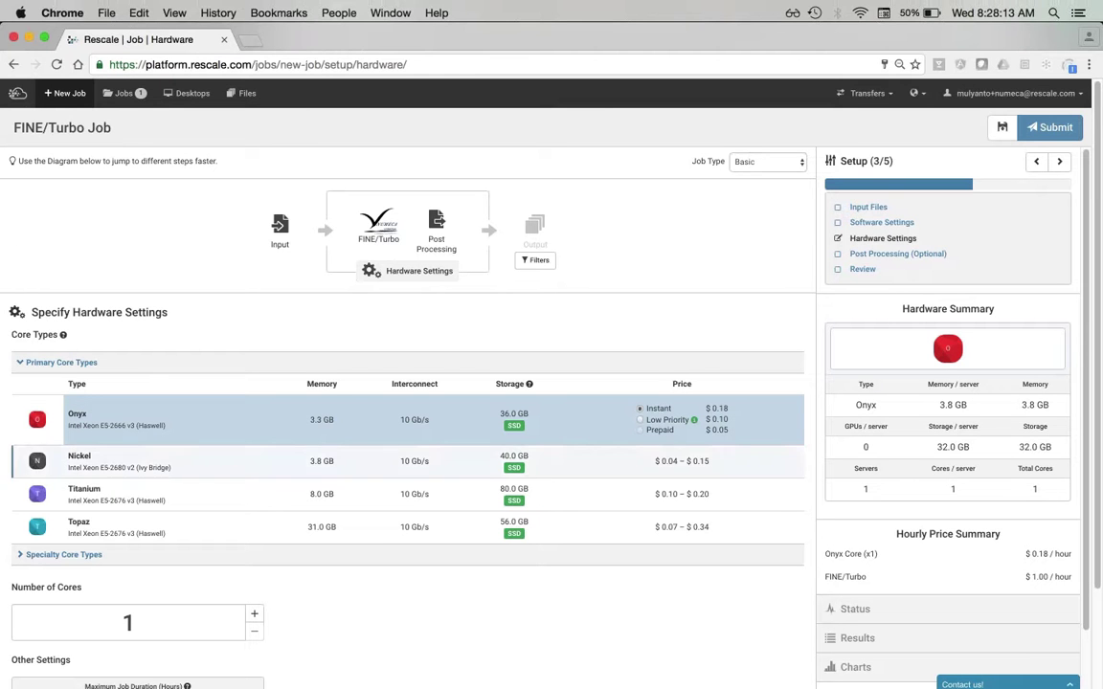
scroll(407, 550, down, 1)
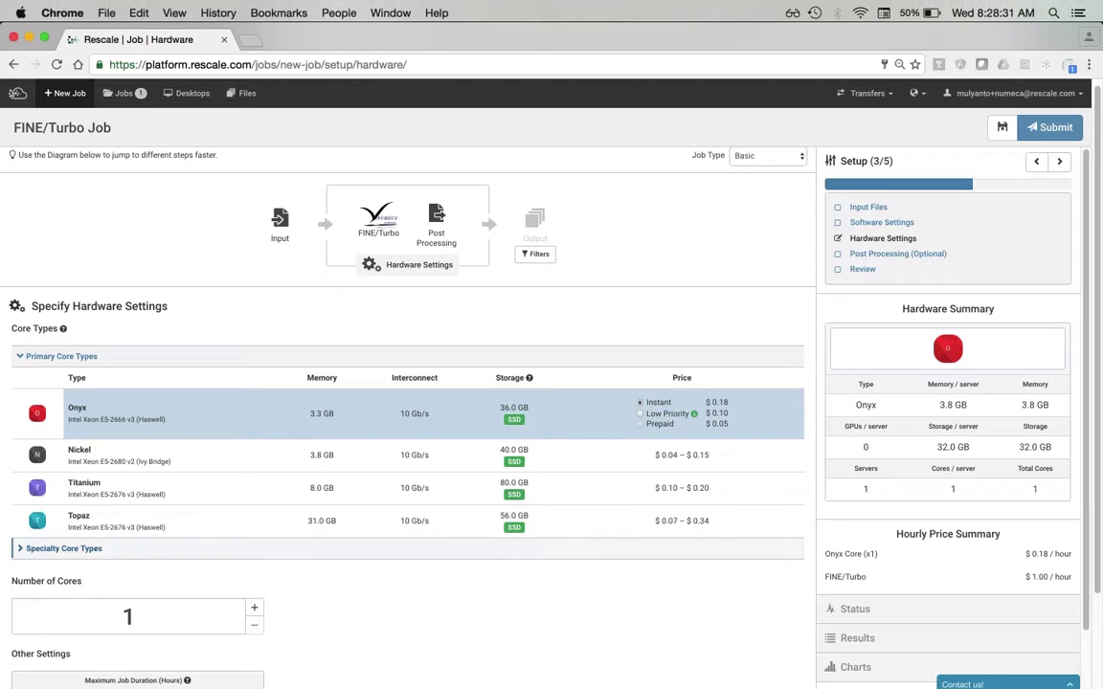
click(63, 549)
scroll(191, 450, down, 3)
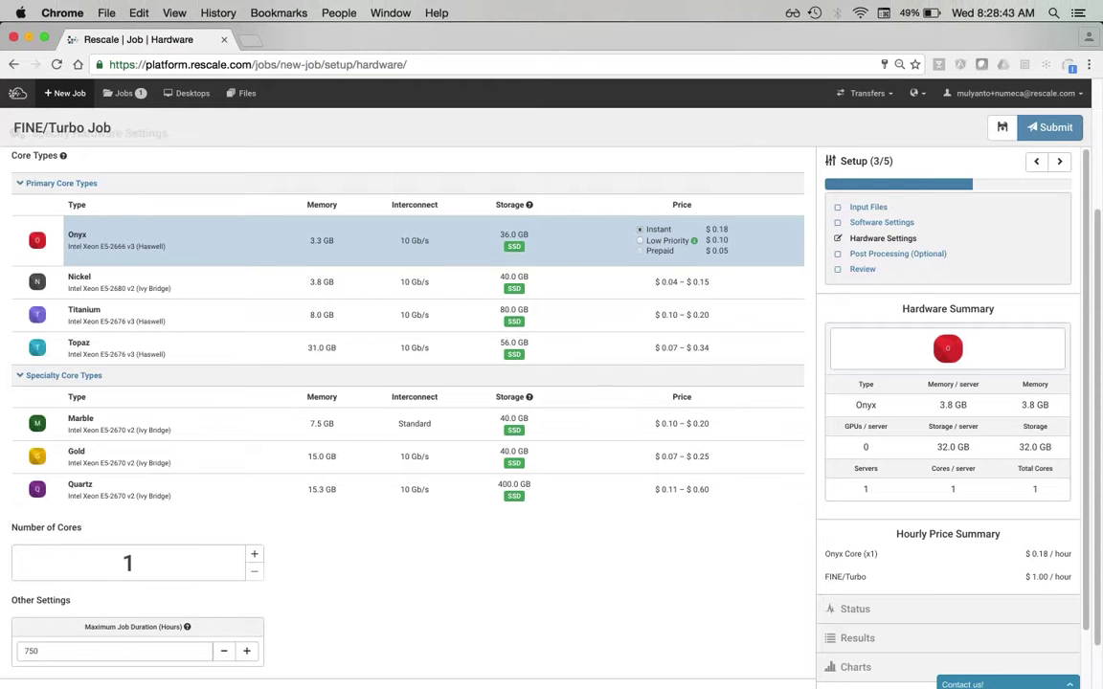
- Set the Onyx core count to 36
scroll(402, 383, up, 2)
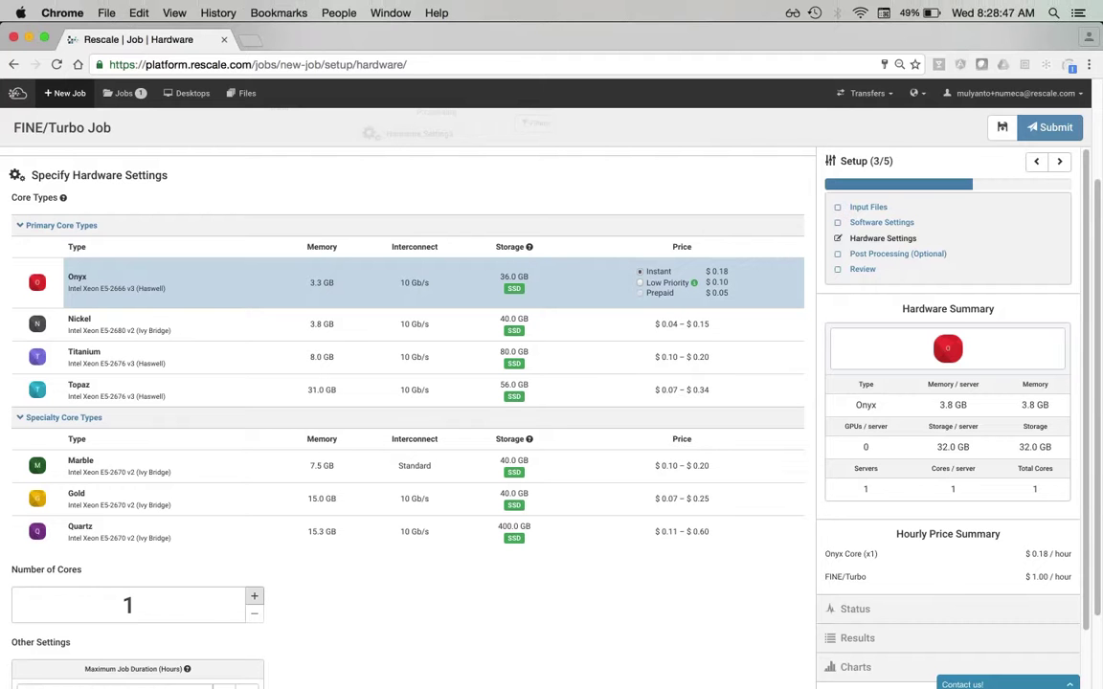
key(Up)
key(BackSpace)
text(8)
key(Left)
text(1)
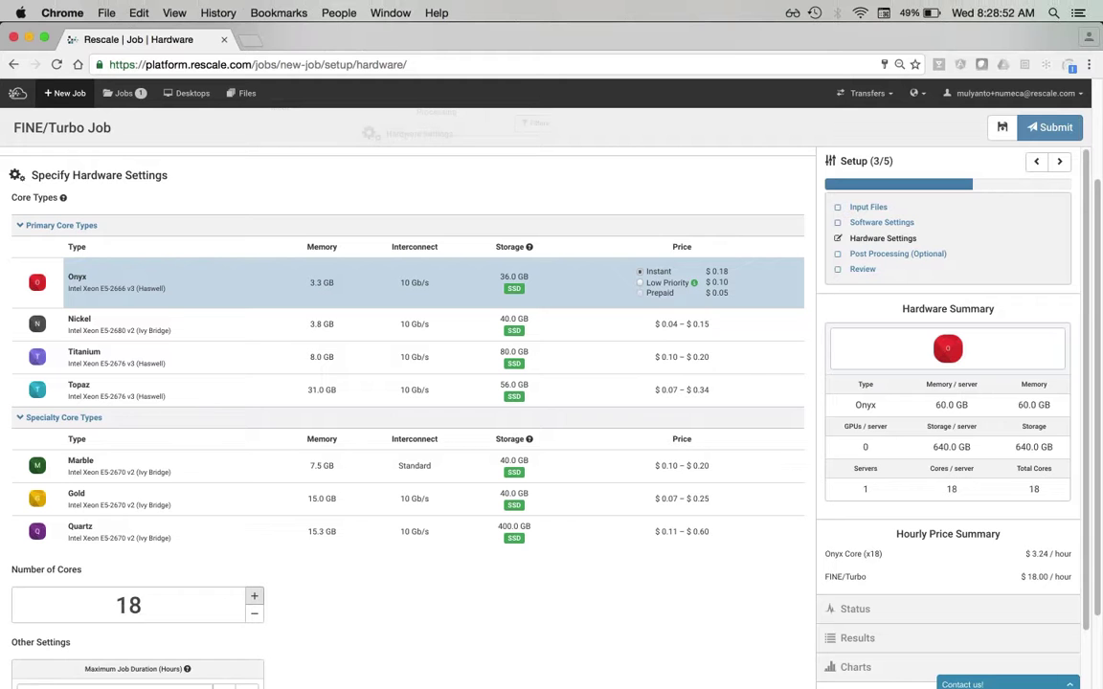
key(Up)
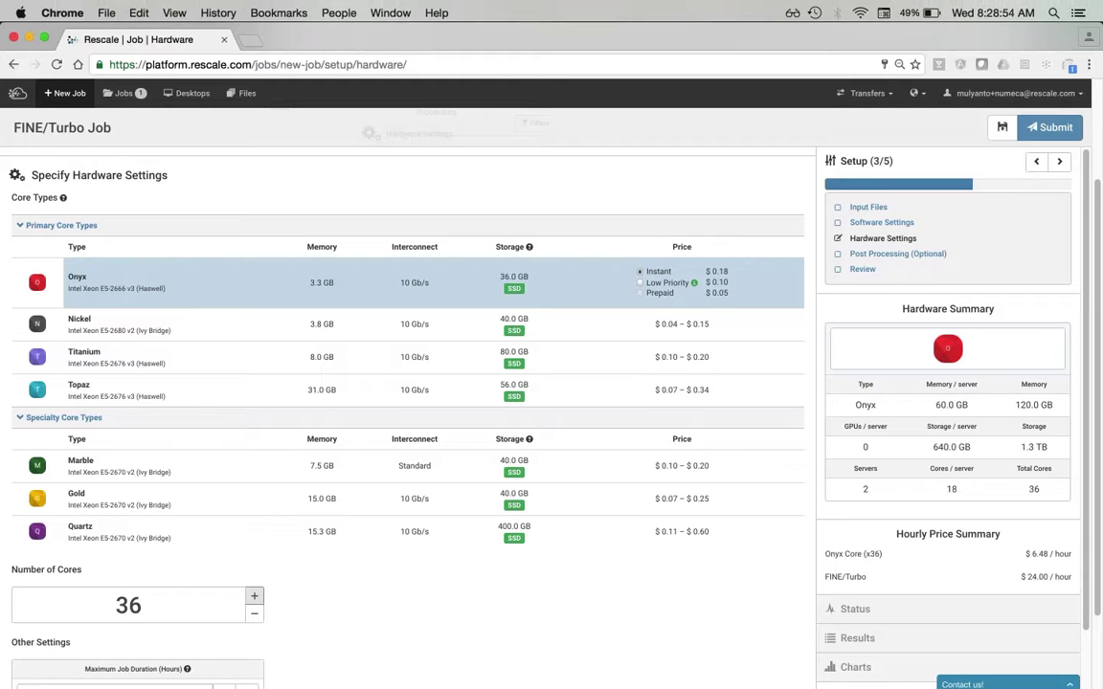
- Check the hardware page, then reach Review showing 2 Onyx servers at $6.48/hour
scroll(402, 474, down, 1)
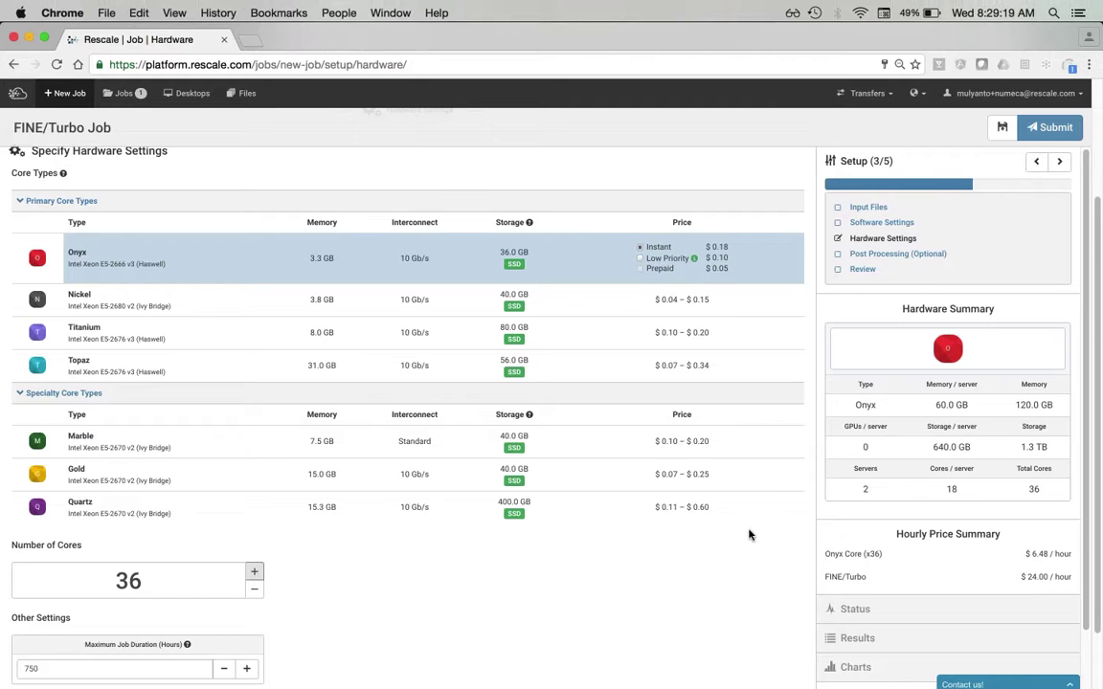
scroll(756, 531, down, 2)
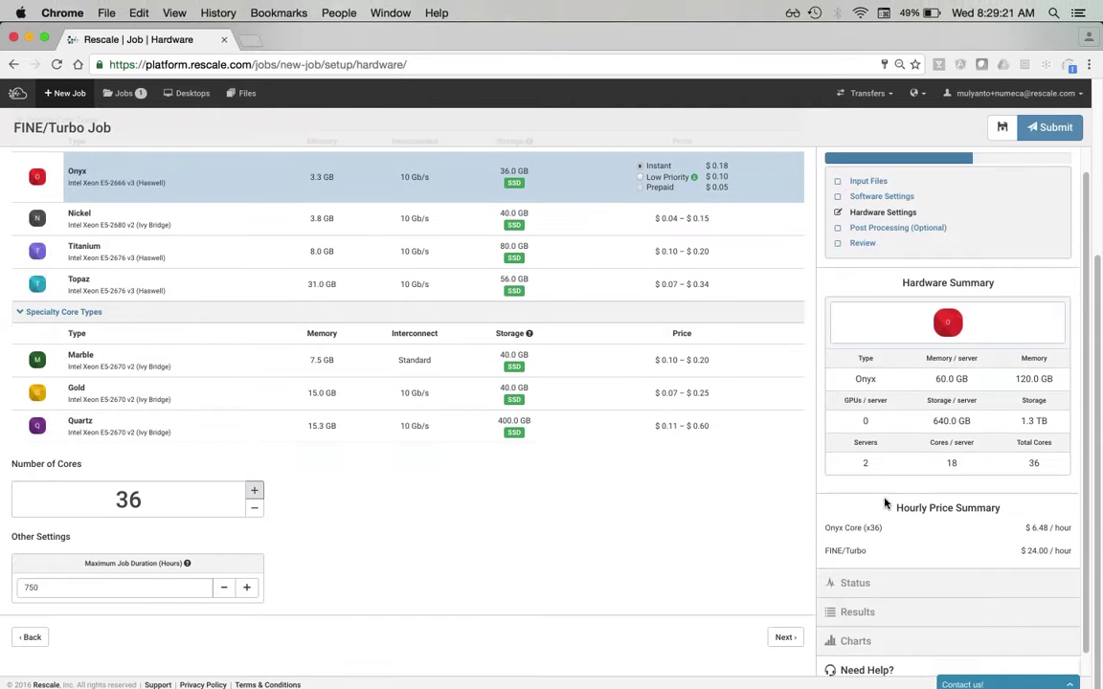
scroll(886, 504, down, 1)
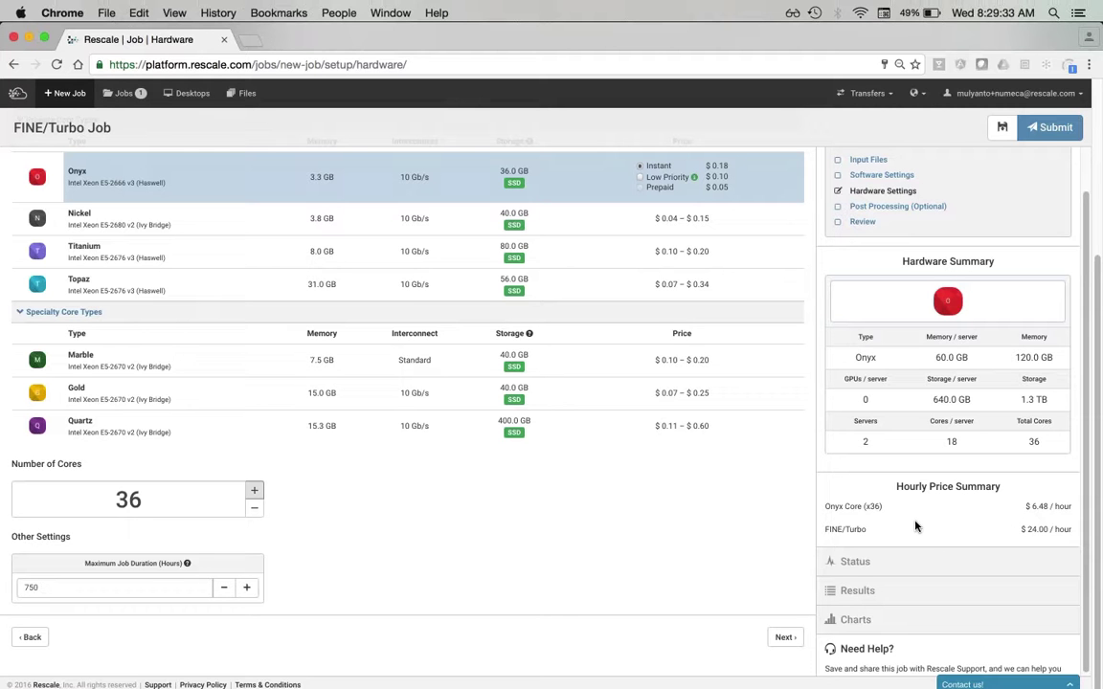
scroll(681, 513, up, 5)
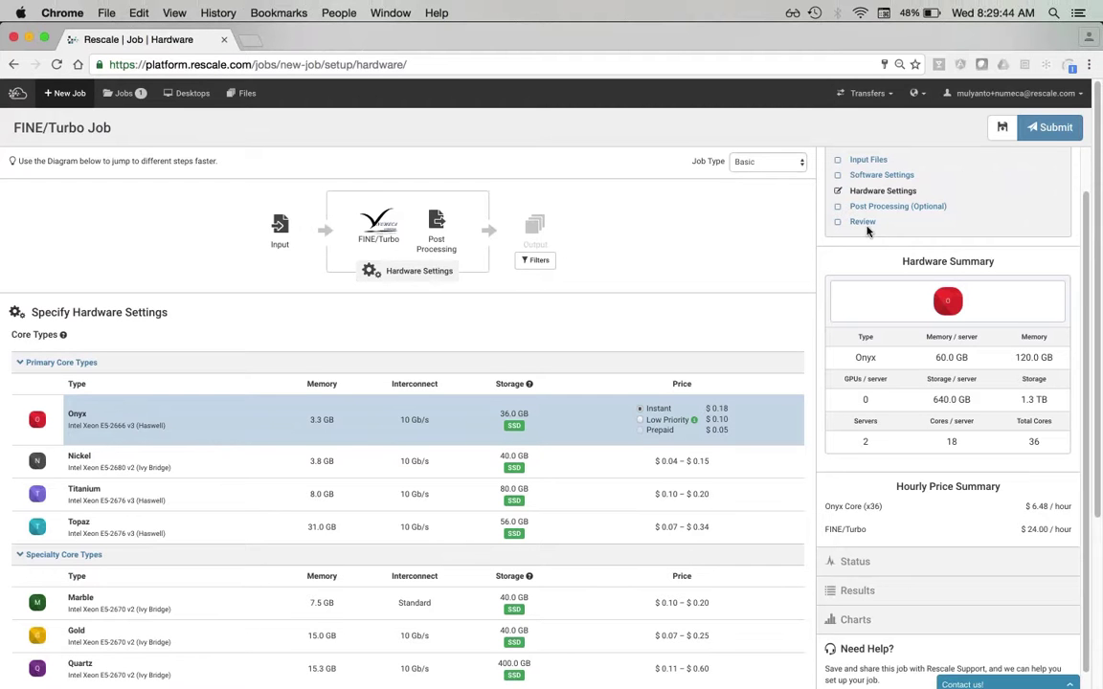
click(863, 223)
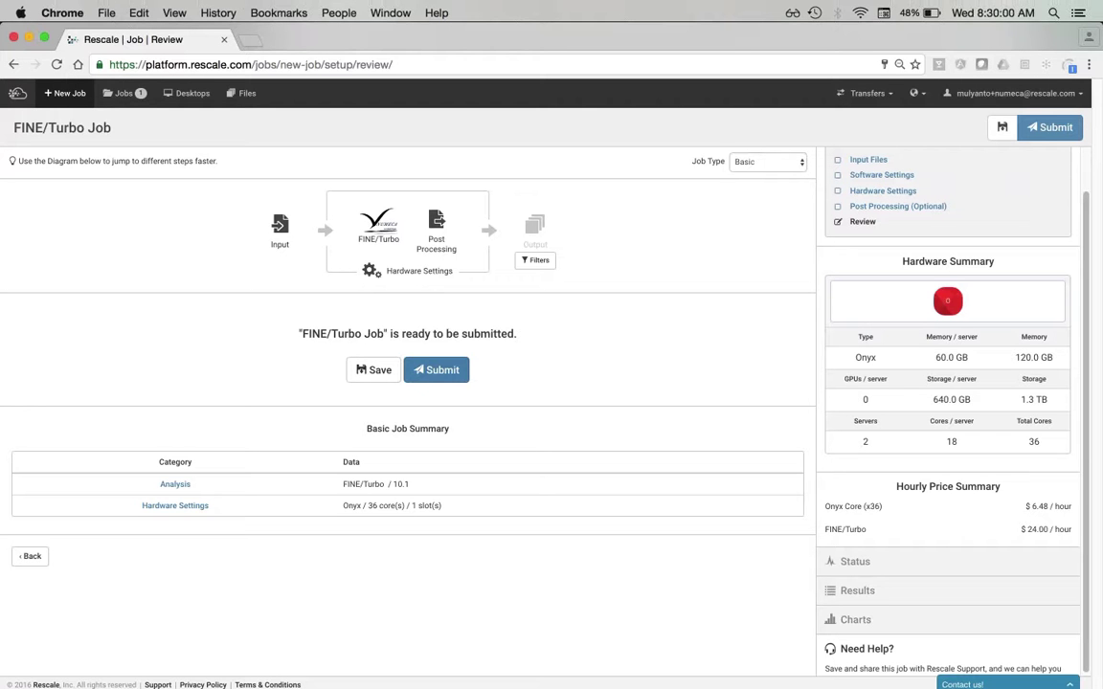
click(285, 235)
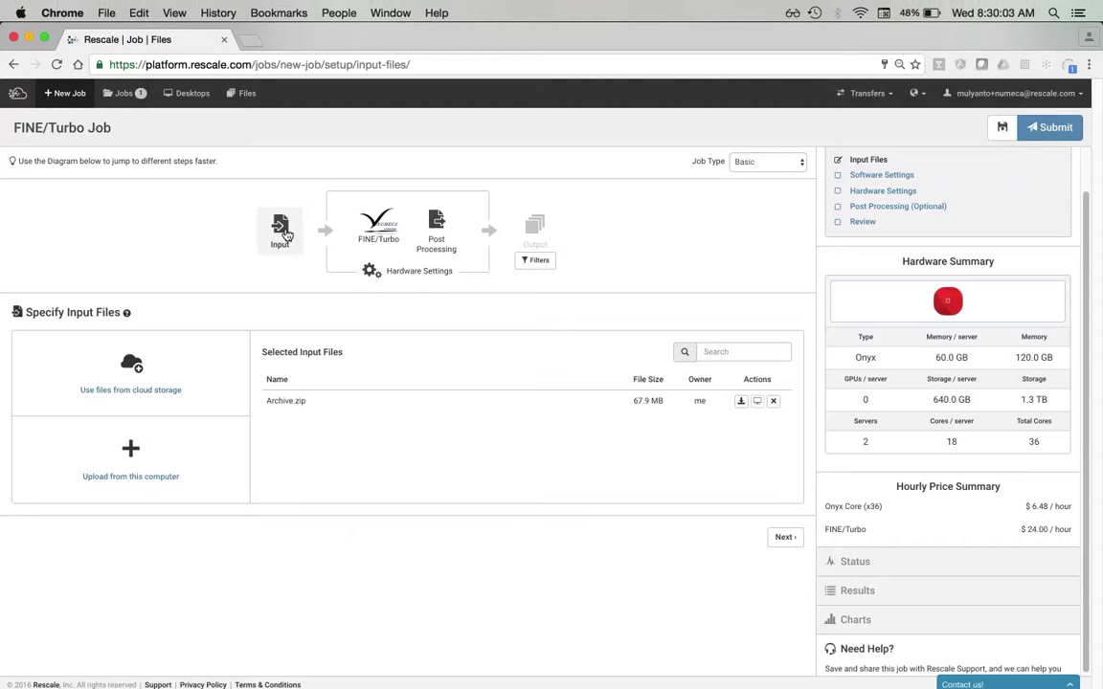
click(379, 235)
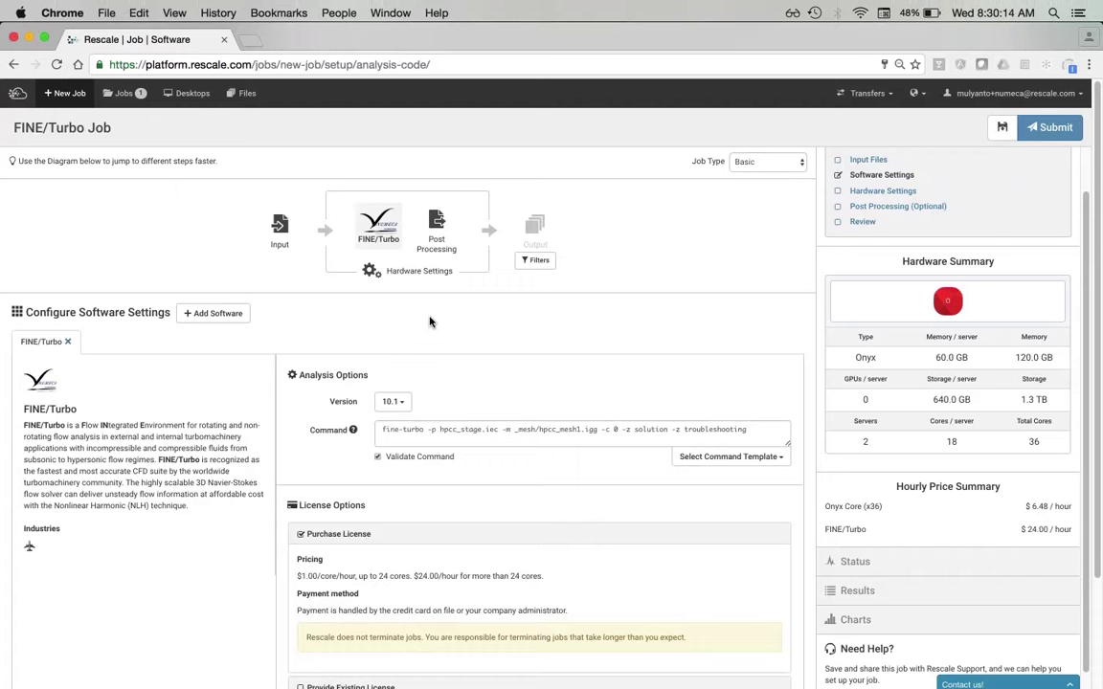
click(442, 236)
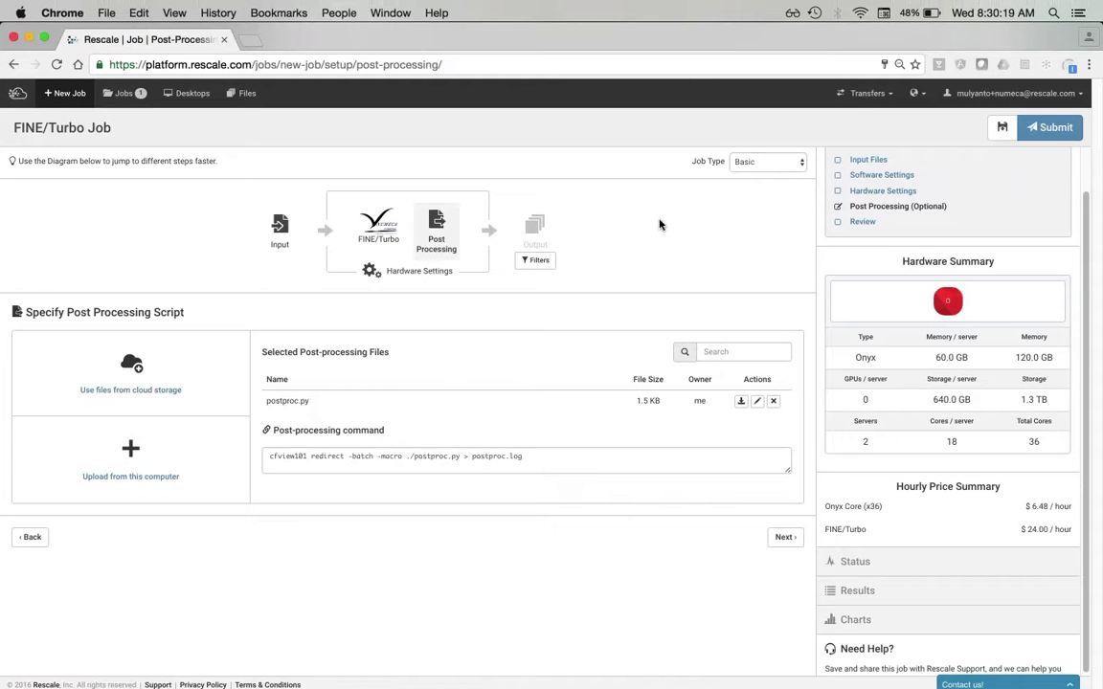
click(421, 280)
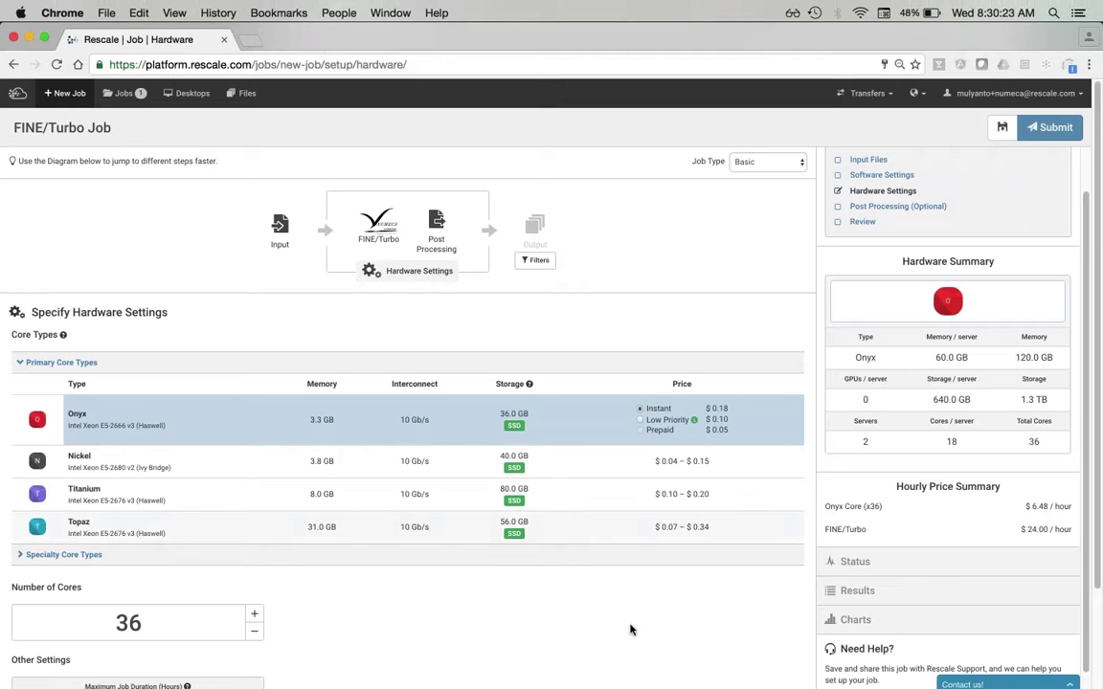
scroll(631, 629, down, 2)
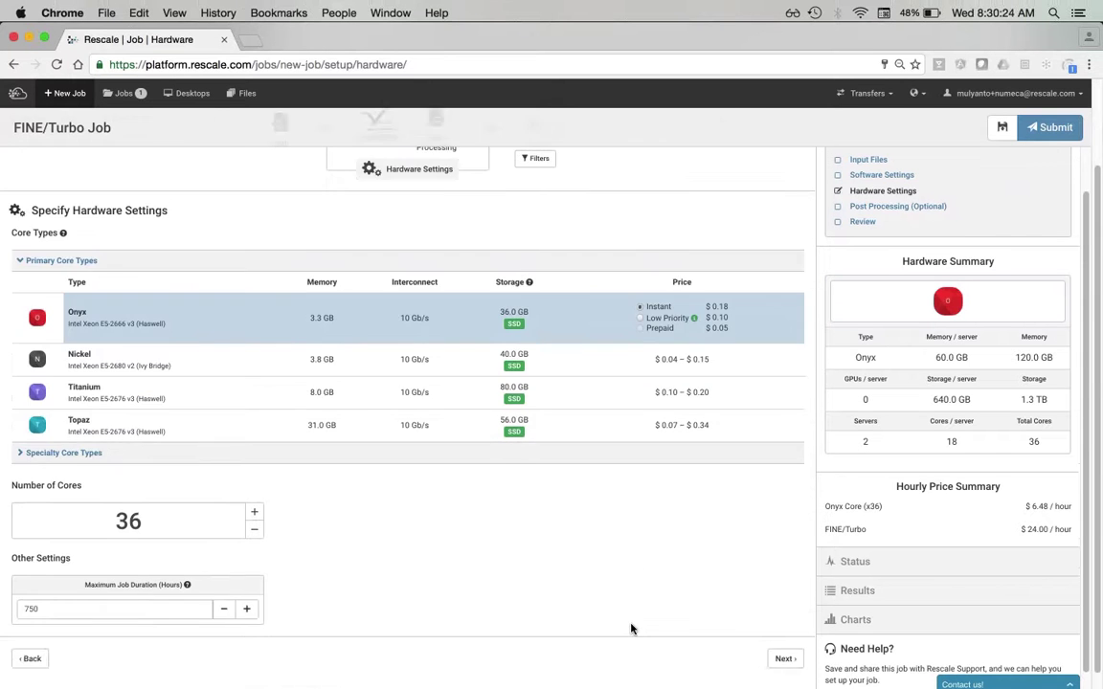
scroll(578, 290, up, 2)
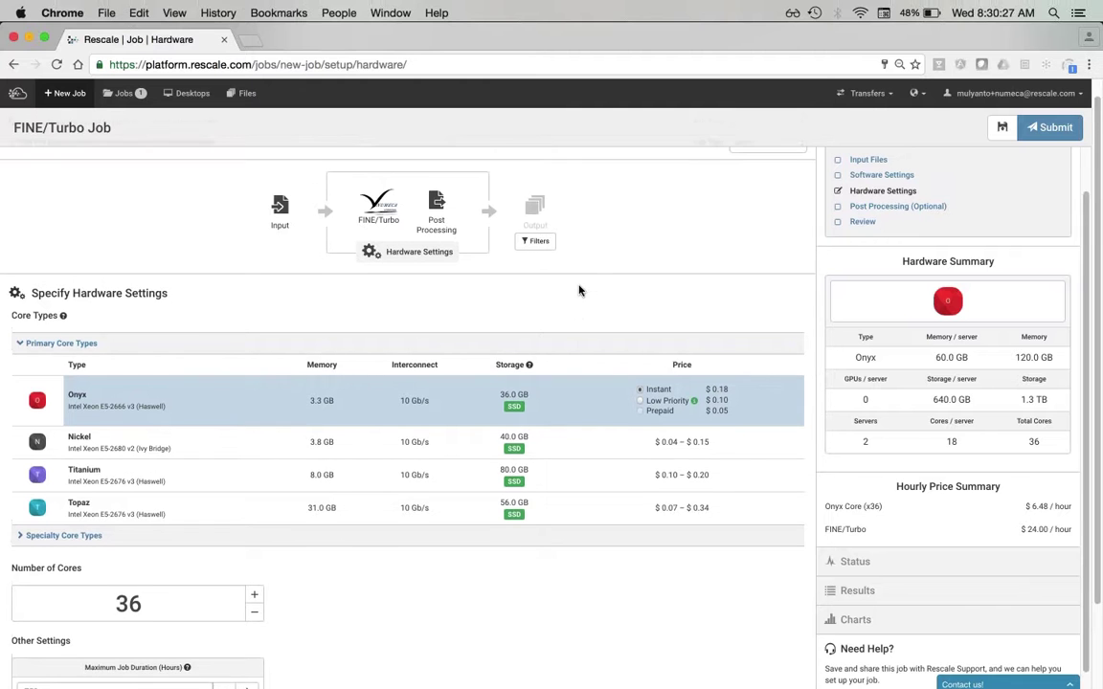
scroll(579, 290, up, 1)
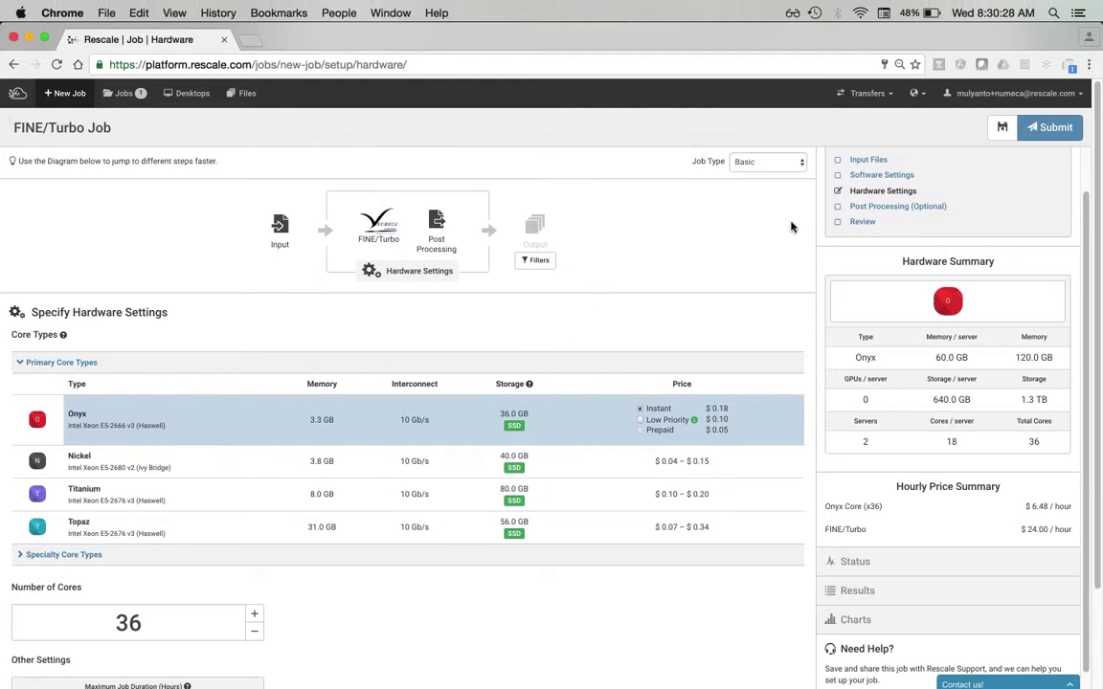
click(863, 222)
scroll(1016, 231, up, 1)
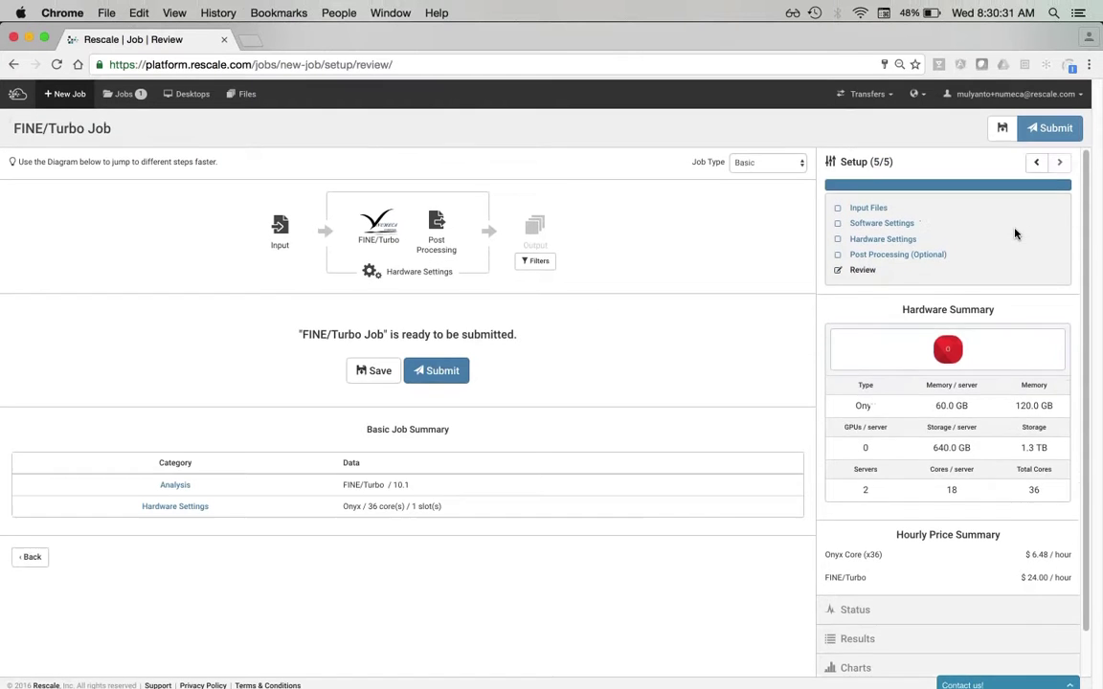
- Submit the FINE/Turbo Job from its setup page so validation and cluster startup begin
click(1055, 129)
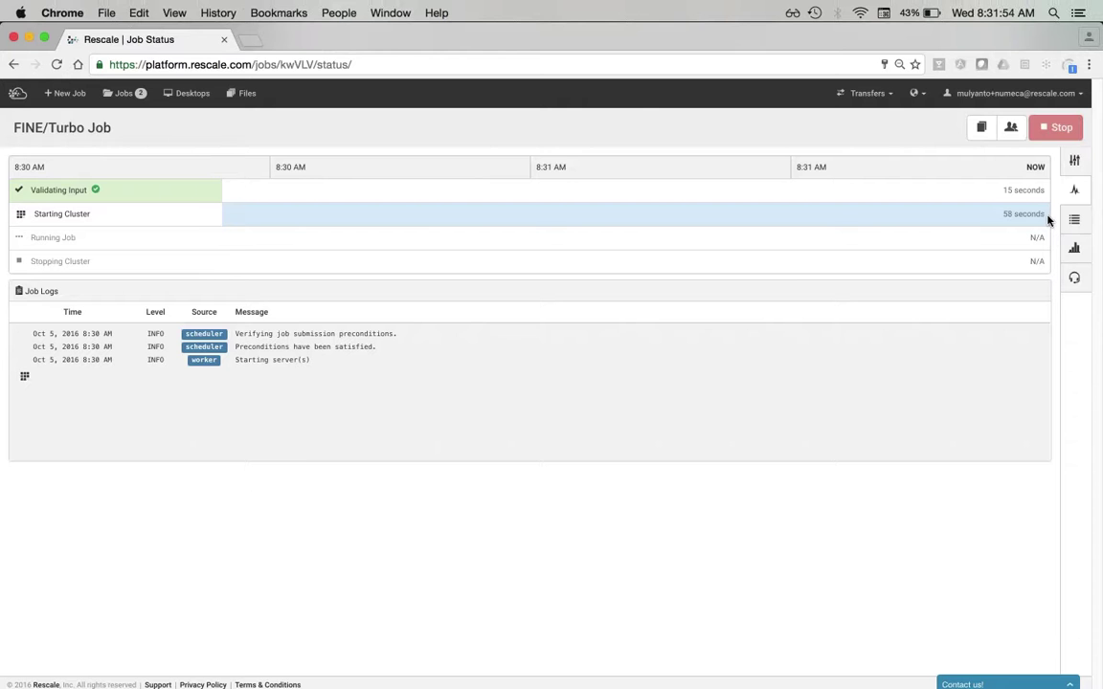
- Share the FINE/Turbo Job to a colleague's e-mail with the message 'Please take a look at this job'
click(1011, 136)
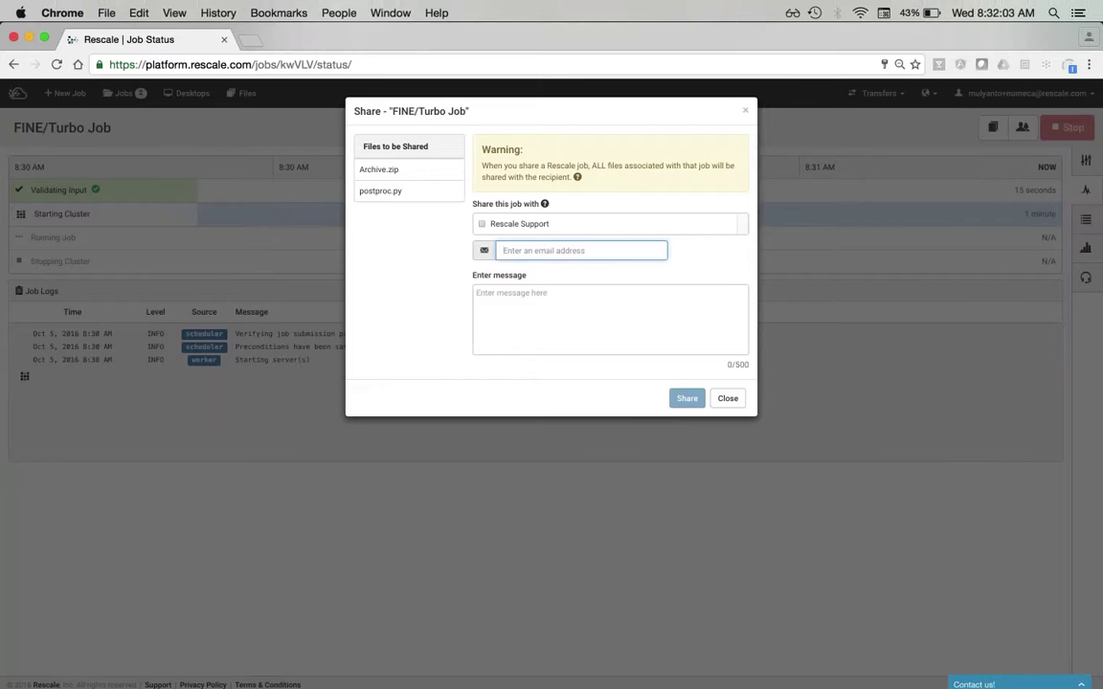
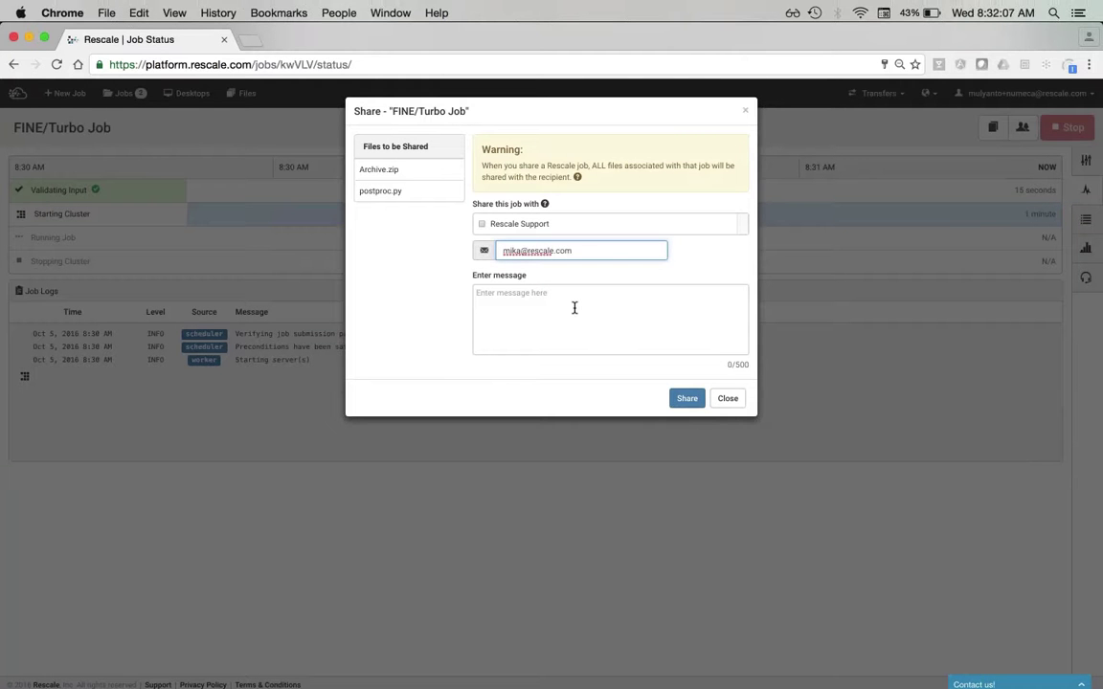
click(575, 307)
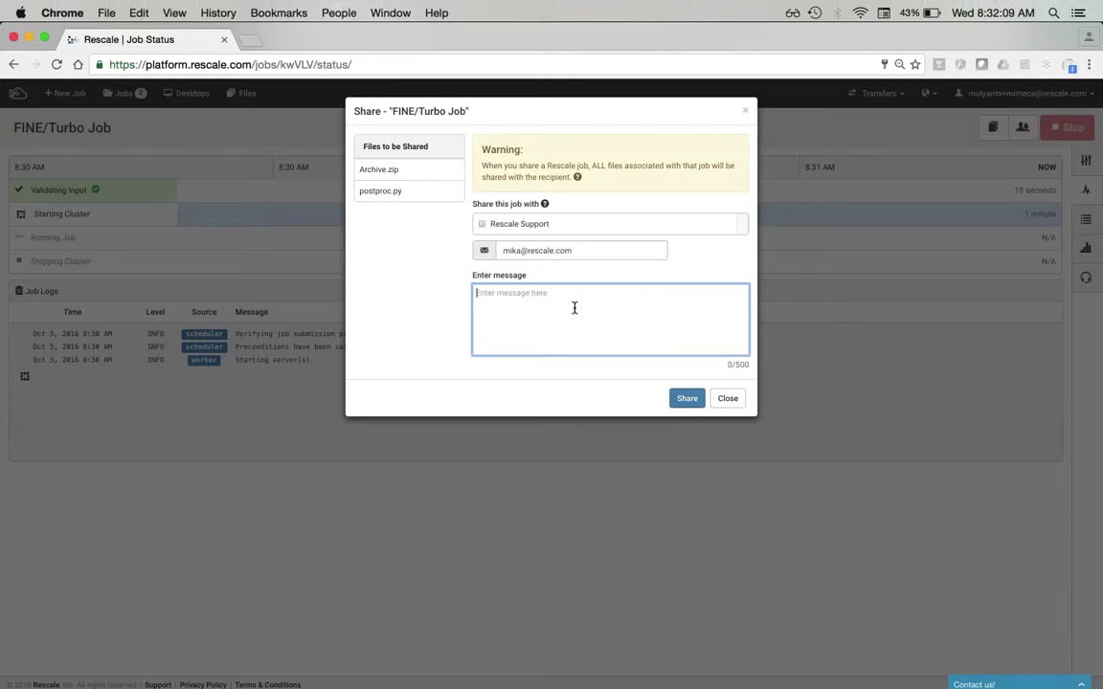
text(Please)
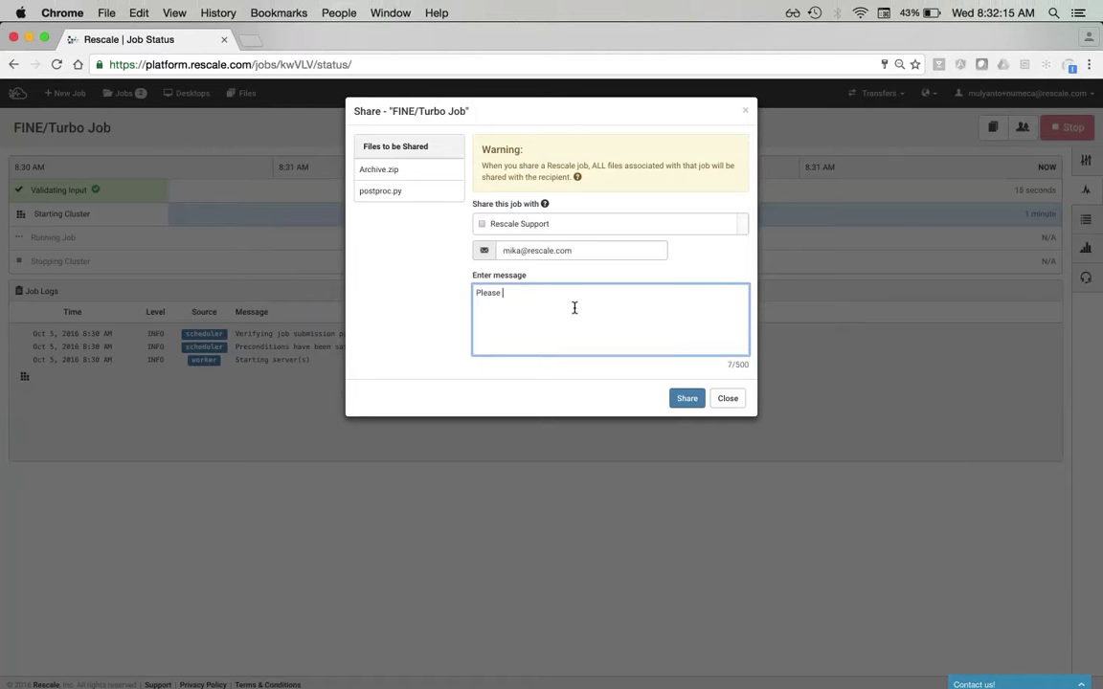
text( take a look at this job)
click(687, 398)
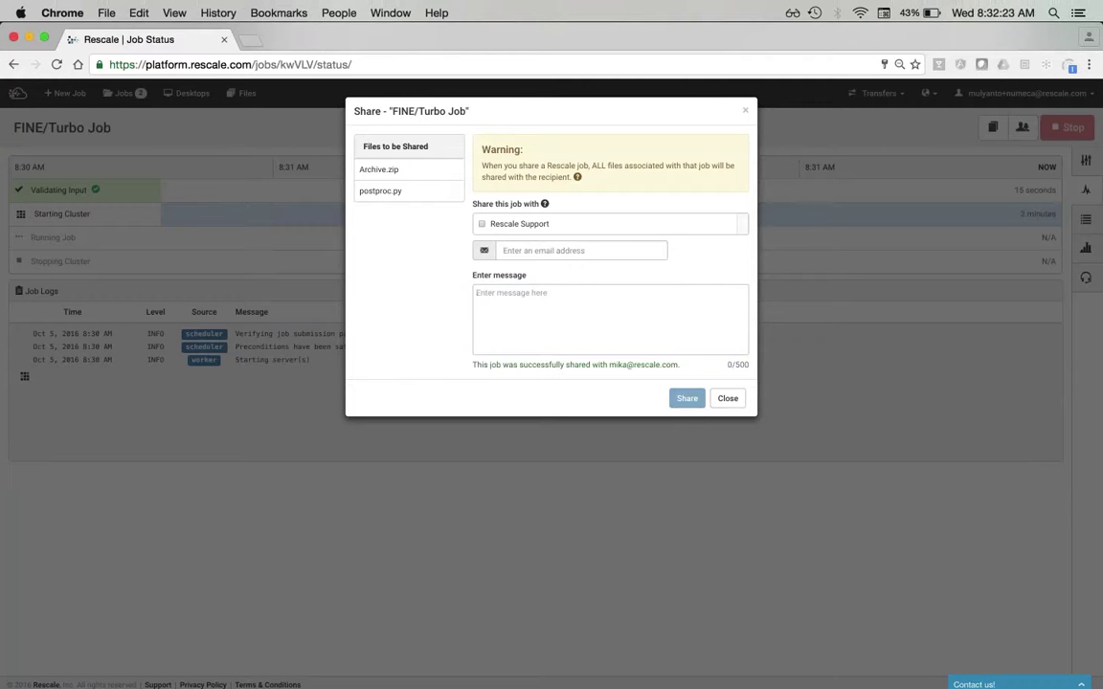
- Close the share confirmation to return to the FINE/Turbo Job status page
click(727, 398)
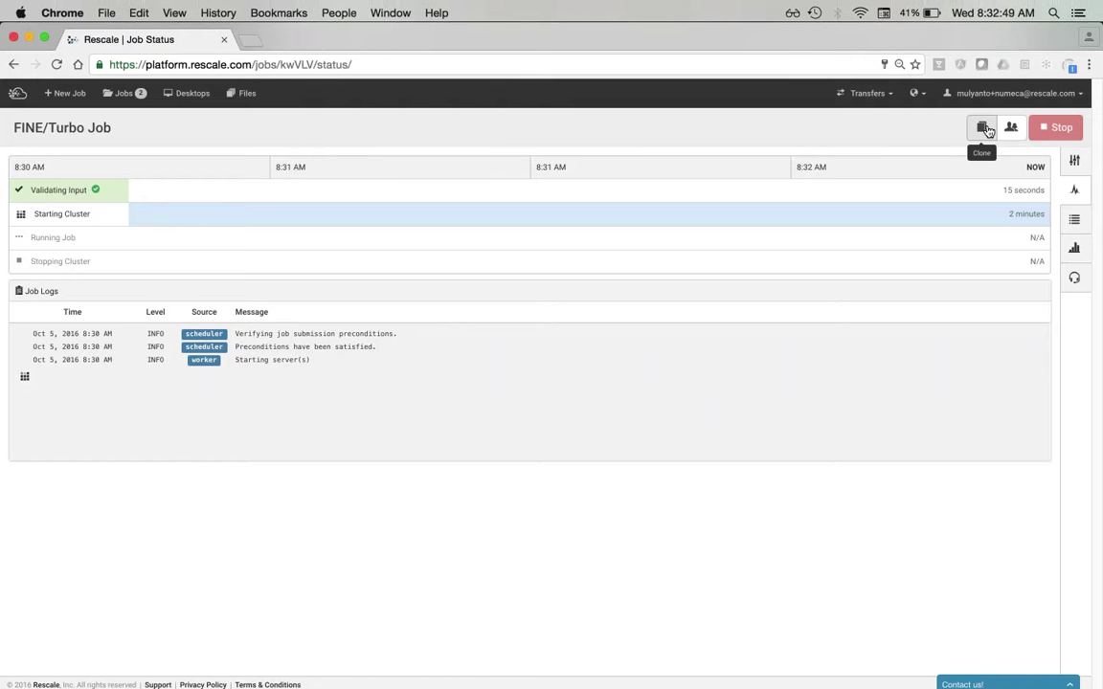
- Clone the FINE/Turbo Job and raise the copy's Number of Cores from 36 to 72
click(983, 128)
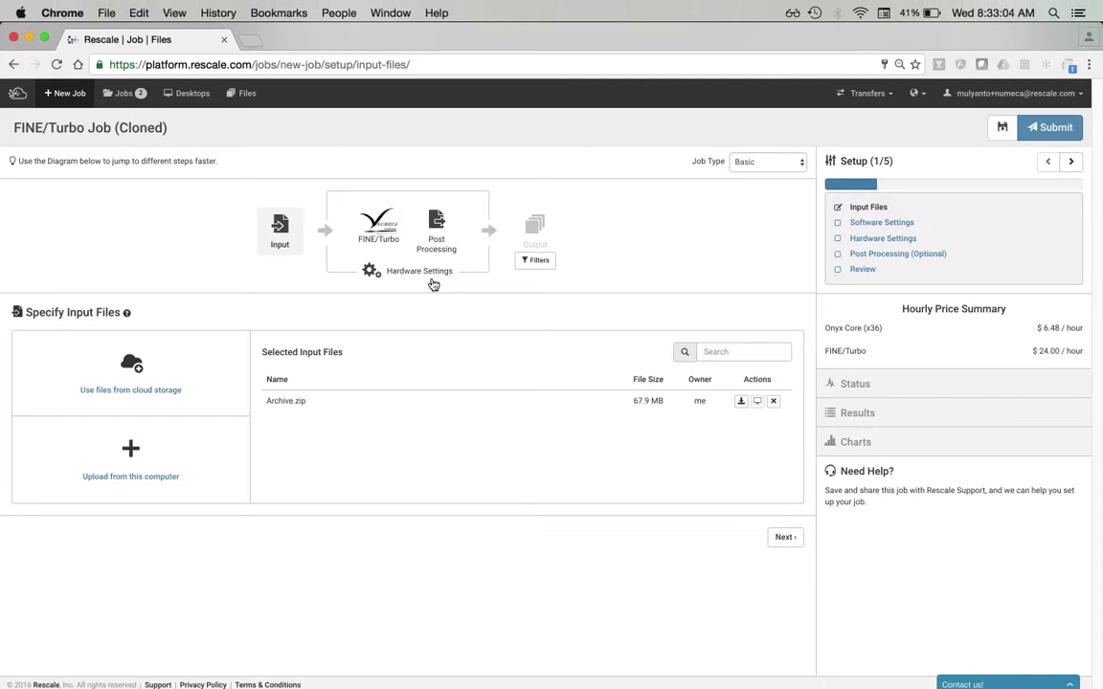
click(432, 285)
scroll(220, 431, down, 1)
click(255, 492)
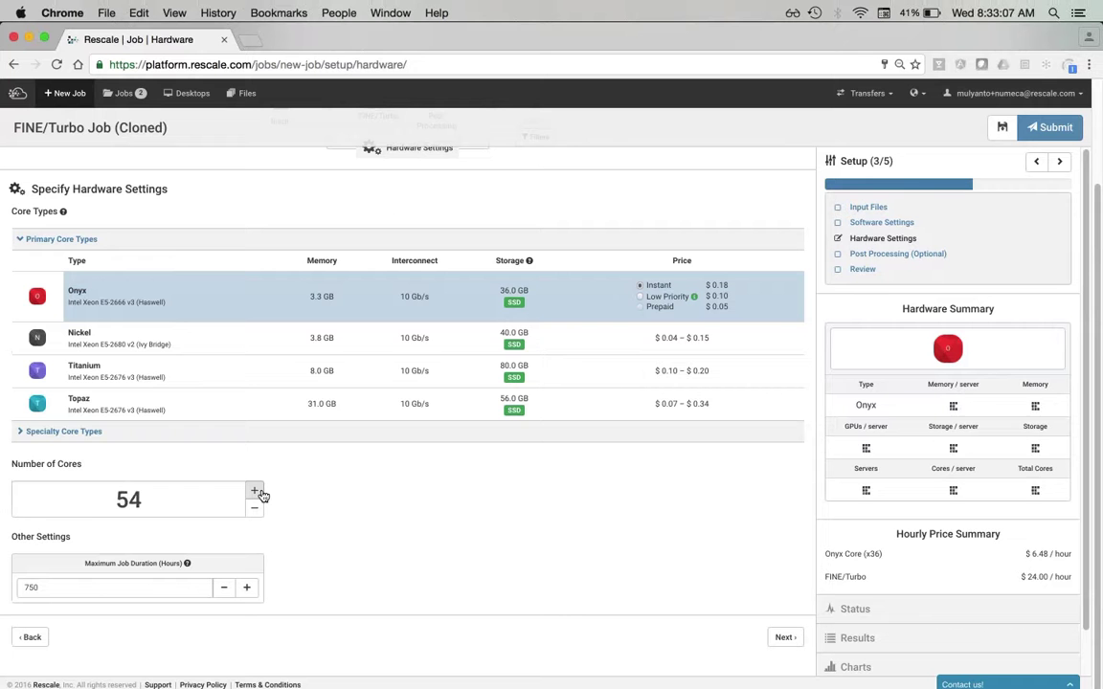
click(255, 492)
scroll(402, 383, up, 3)
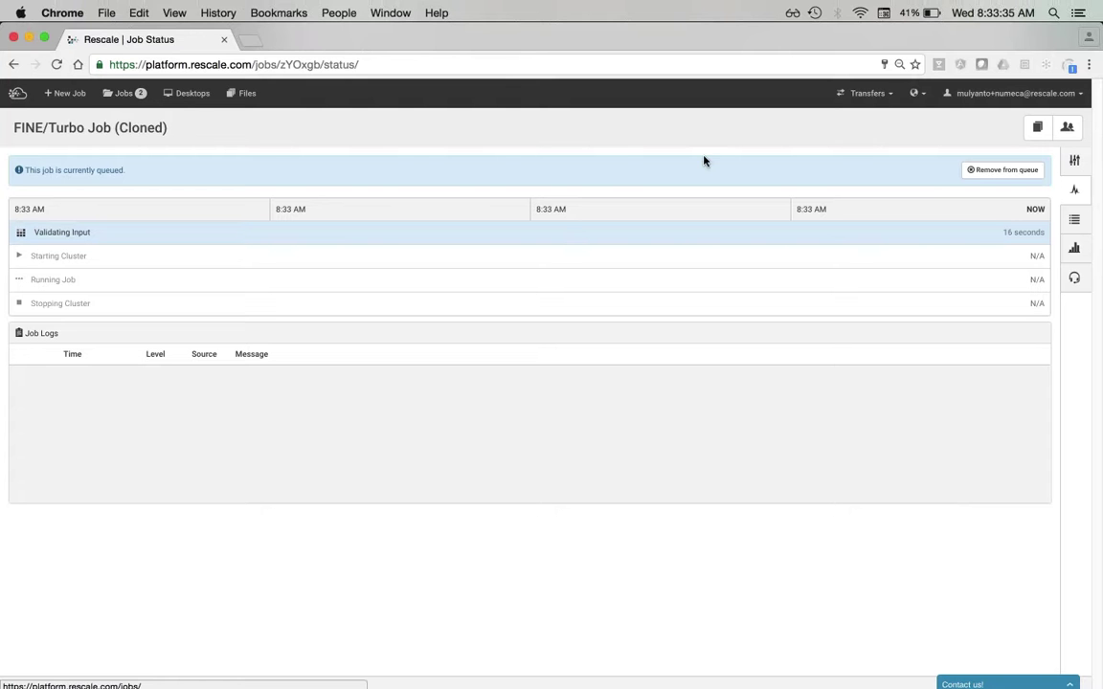
- Share FINE/Turbo Job (Cloned) with Rescale Support and close the sharing window
click(1067, 130)
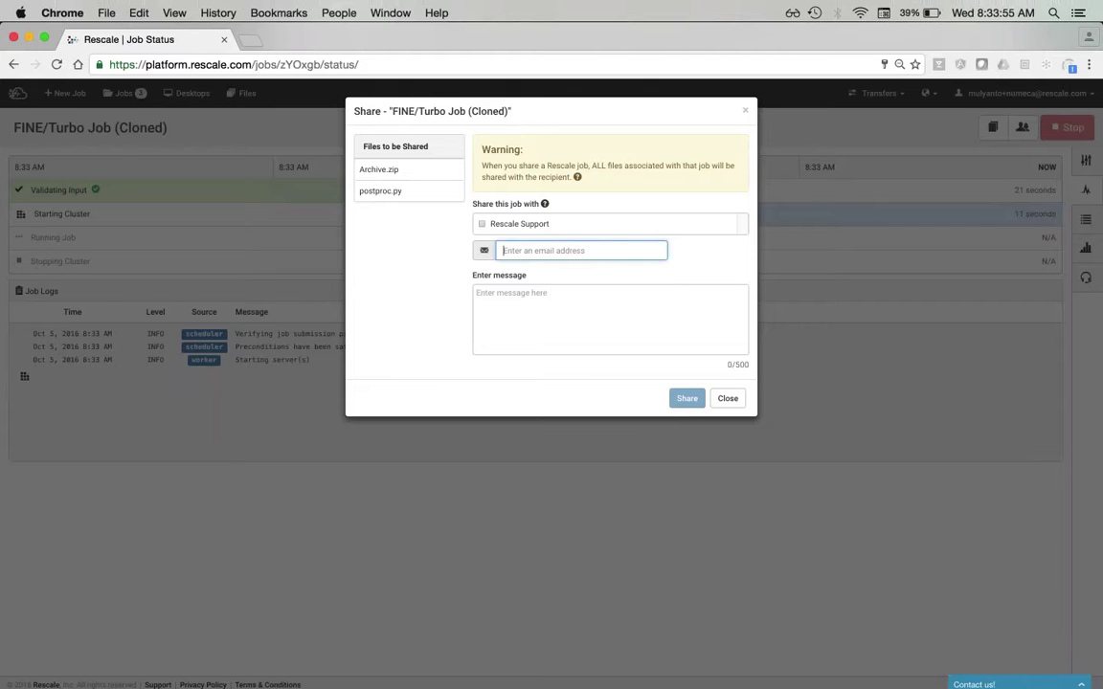
click(536, 224)
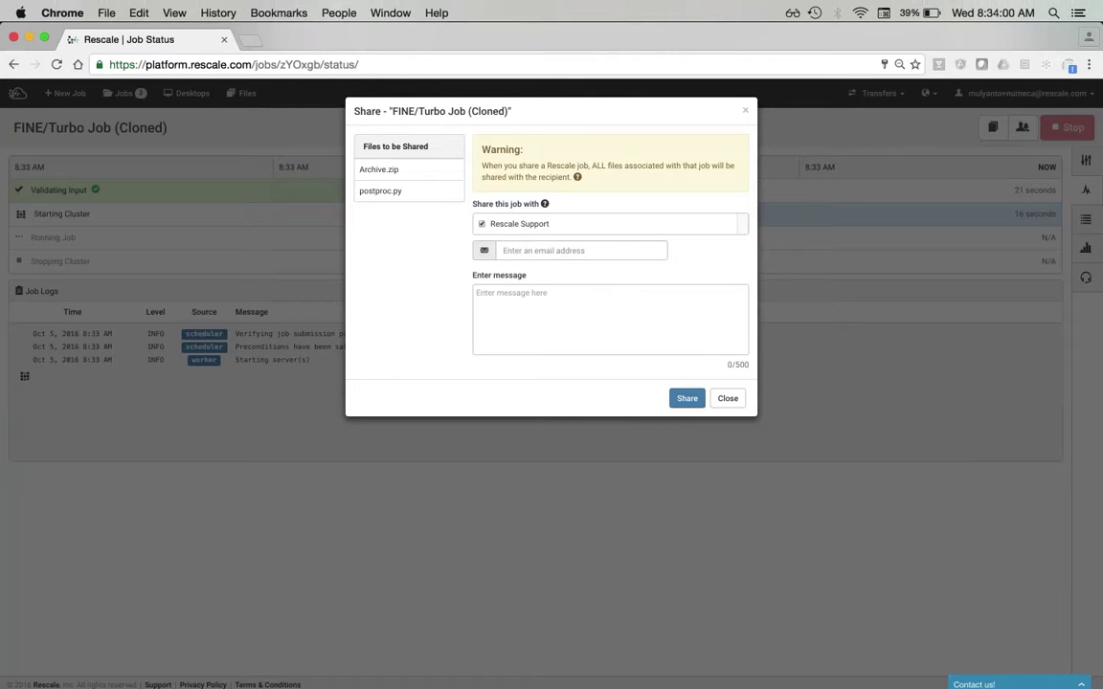
click(686, 398)
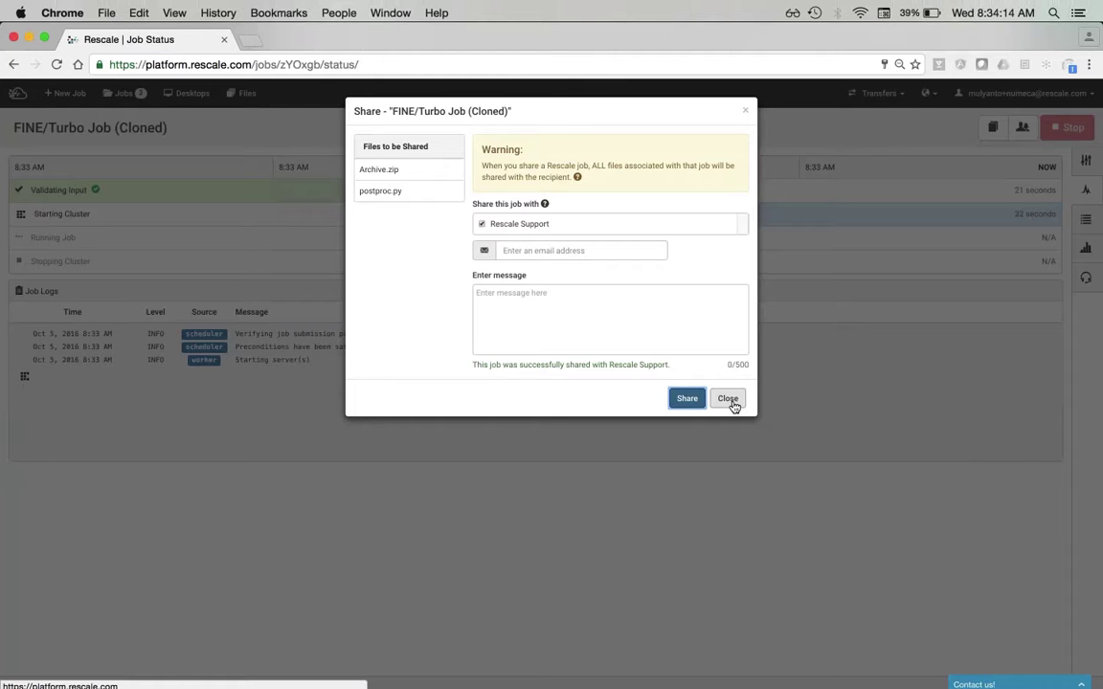
click(730, 401)
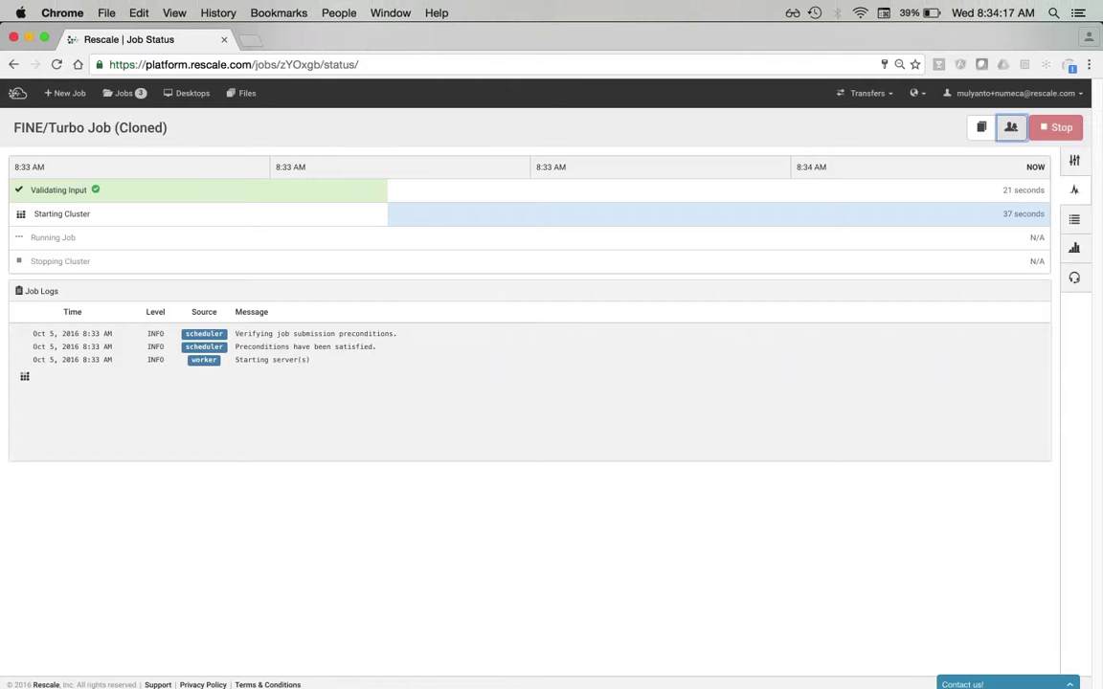
click(116, 95)
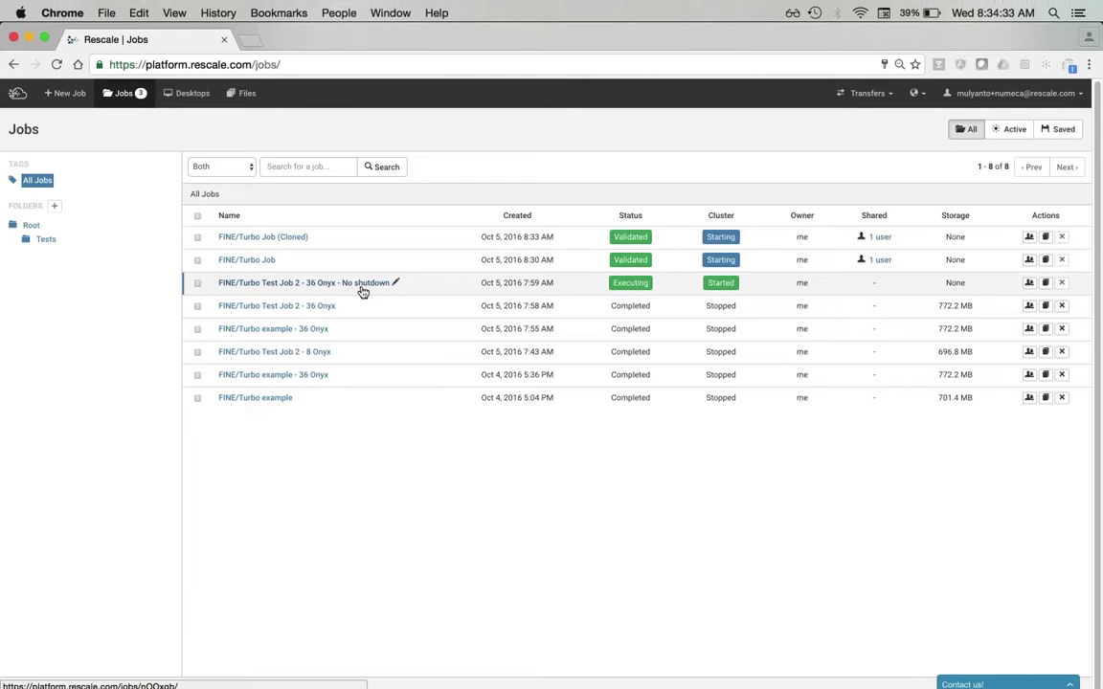
click(362, 288)
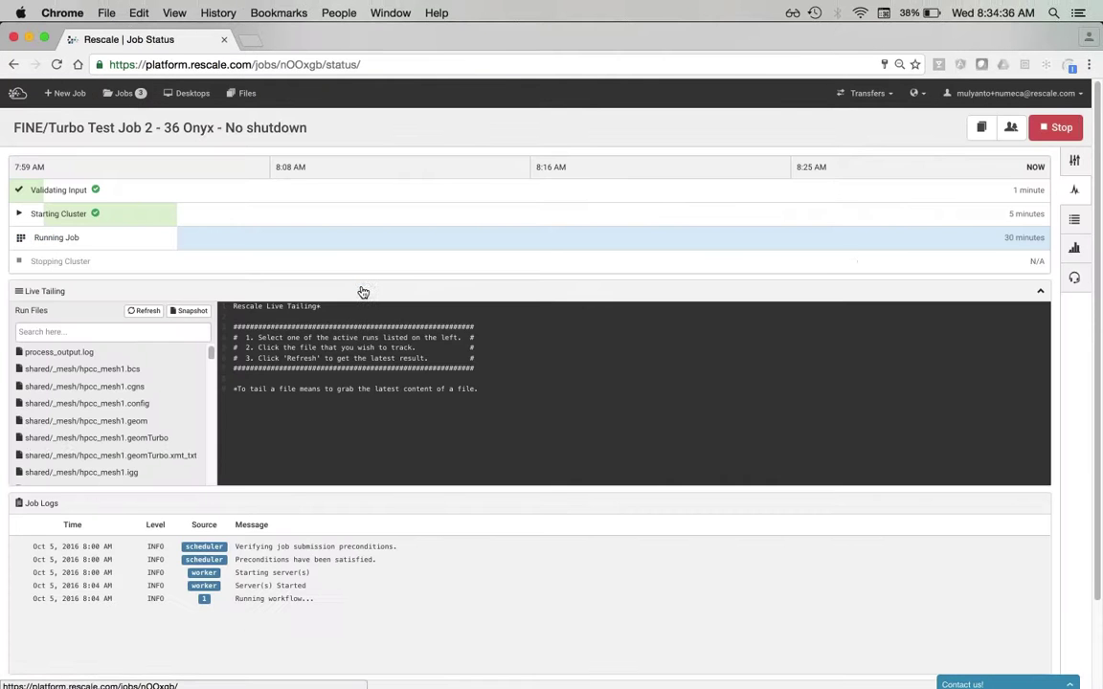
scroll(363, 292, down, 3)
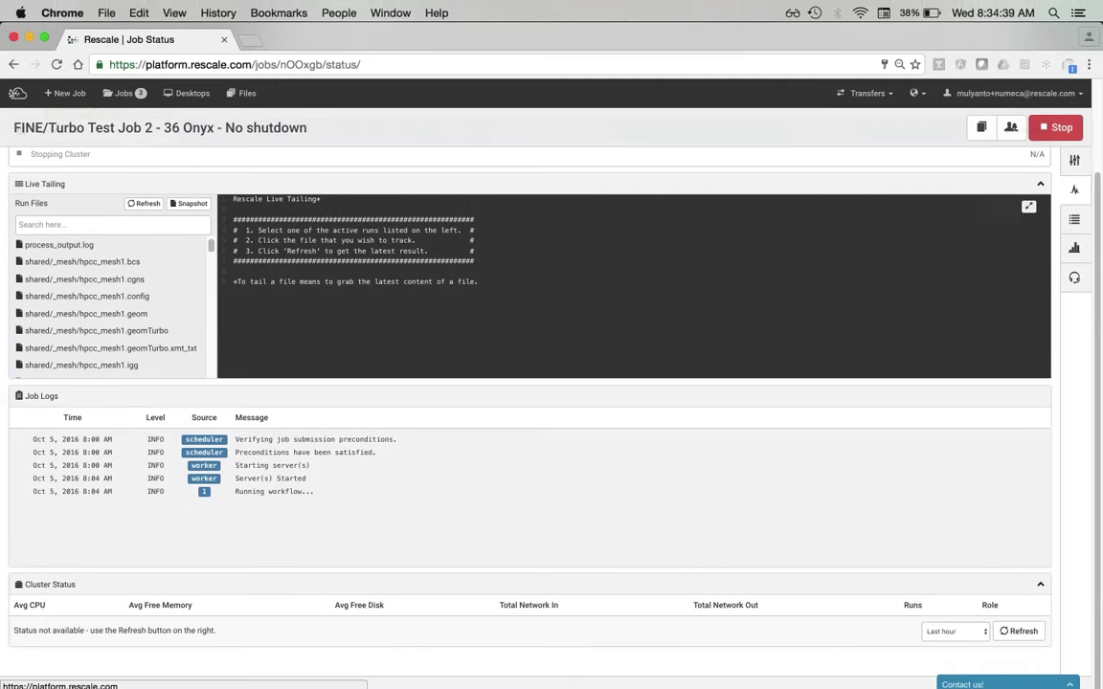
scroll(320, 180, up, 1)
scroll(108, 310, up, 1)
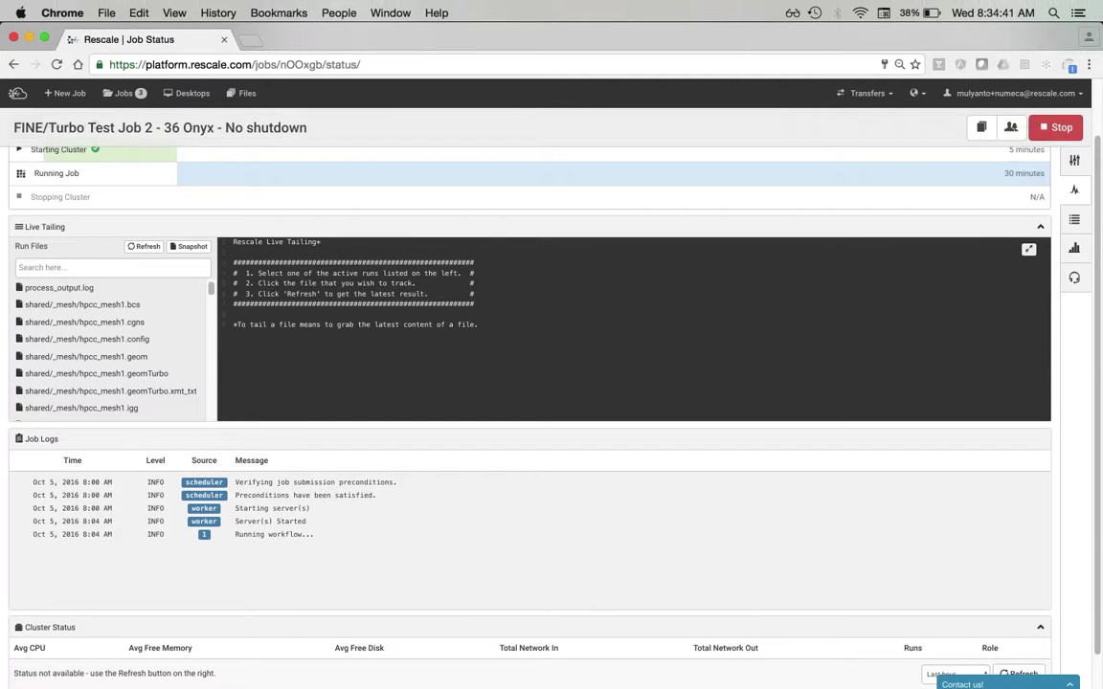
scroll(526, 383, up, 3)
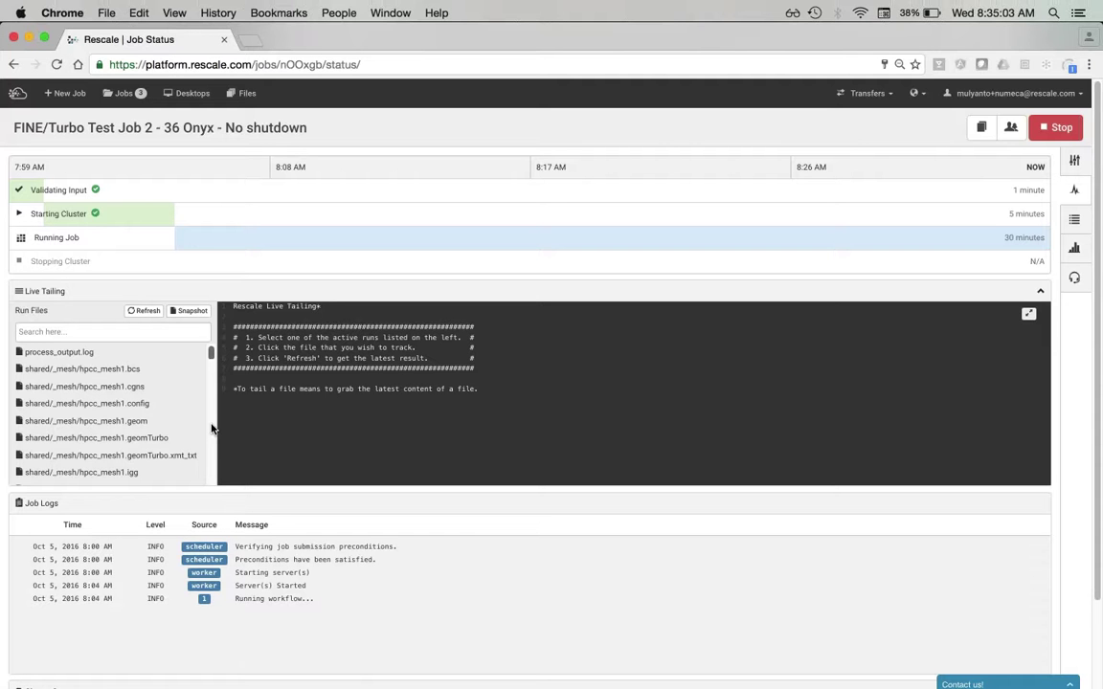
scroll(158, 366, down, 5)
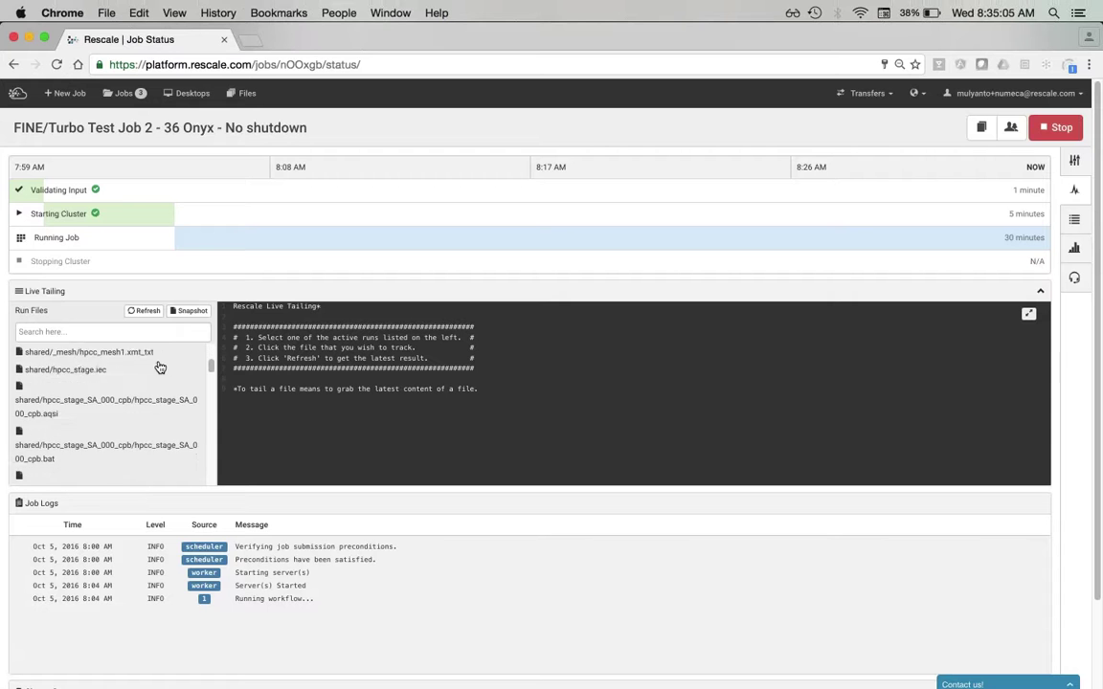
scroll(160, 368, down, 10)
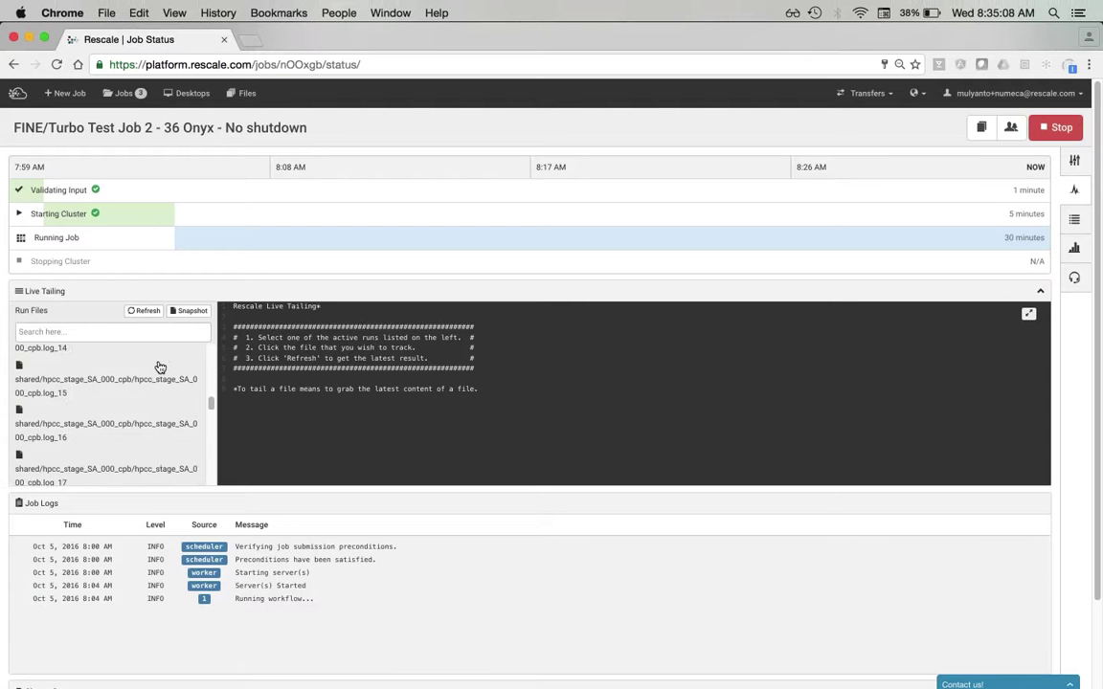
scroll(160, 368, down, 10)
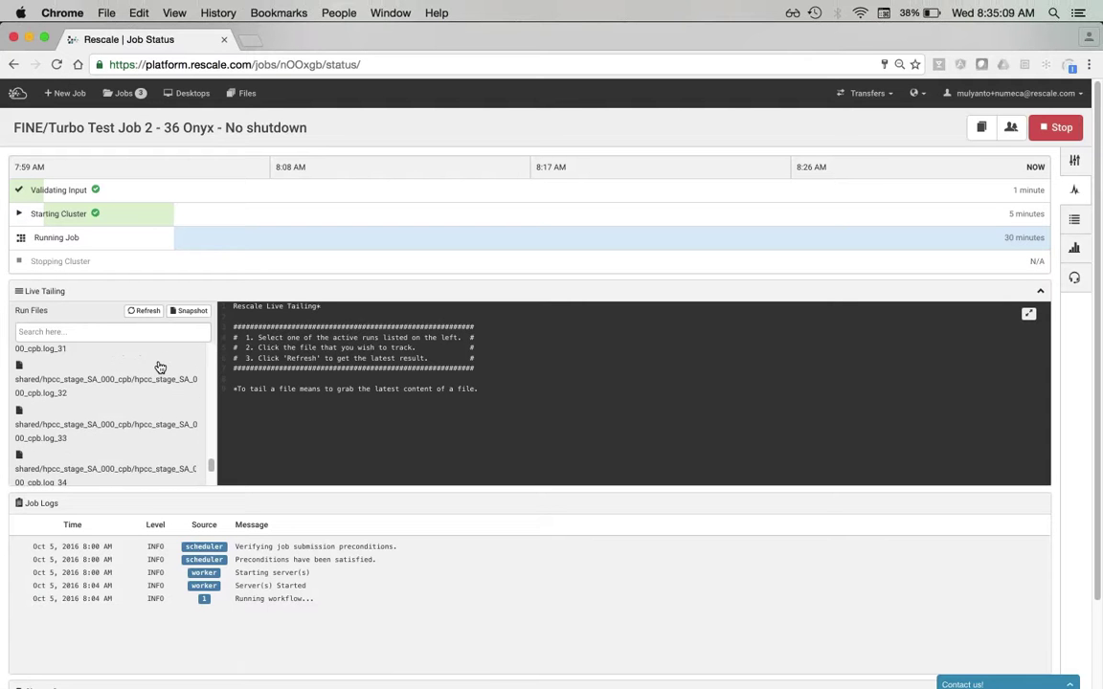
scroll(160, 368, down, 10)
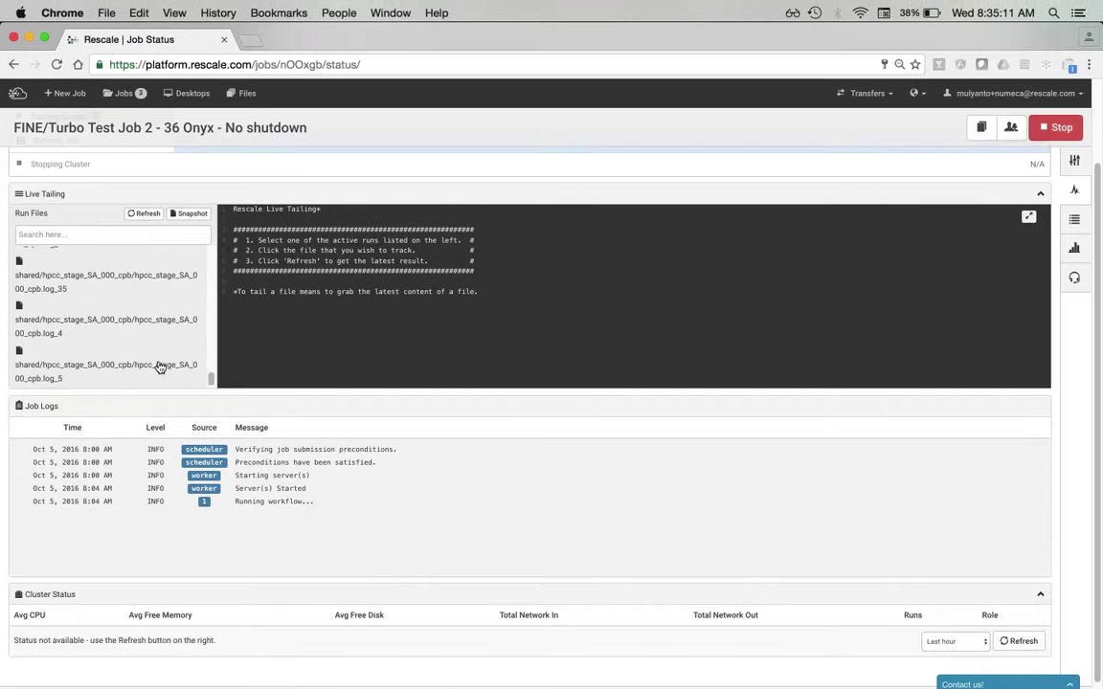
scroll(160, 367, up, 15)
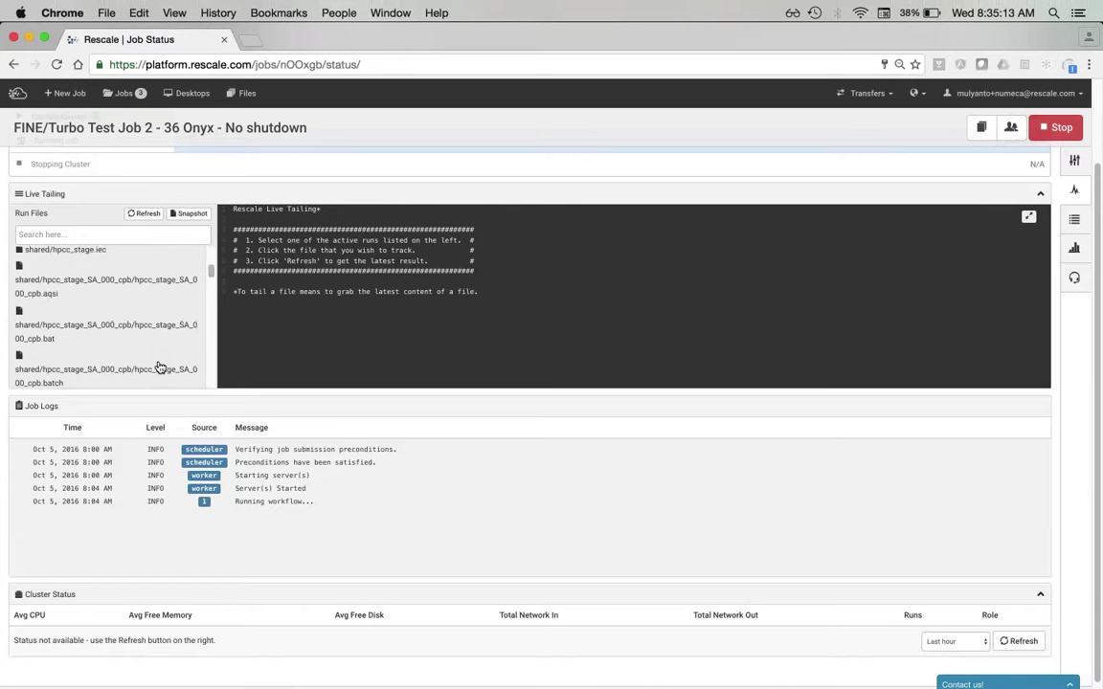
scroll(160, 368, up, 10)
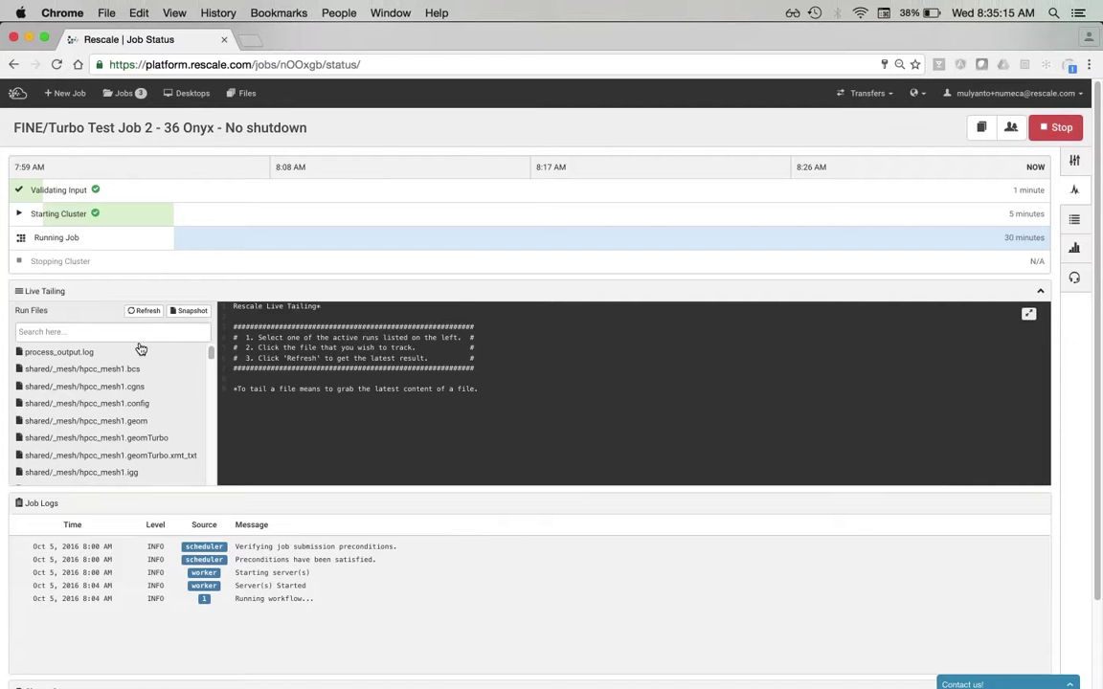
- Live-tail the running job's process_output.log
click(134, 351)
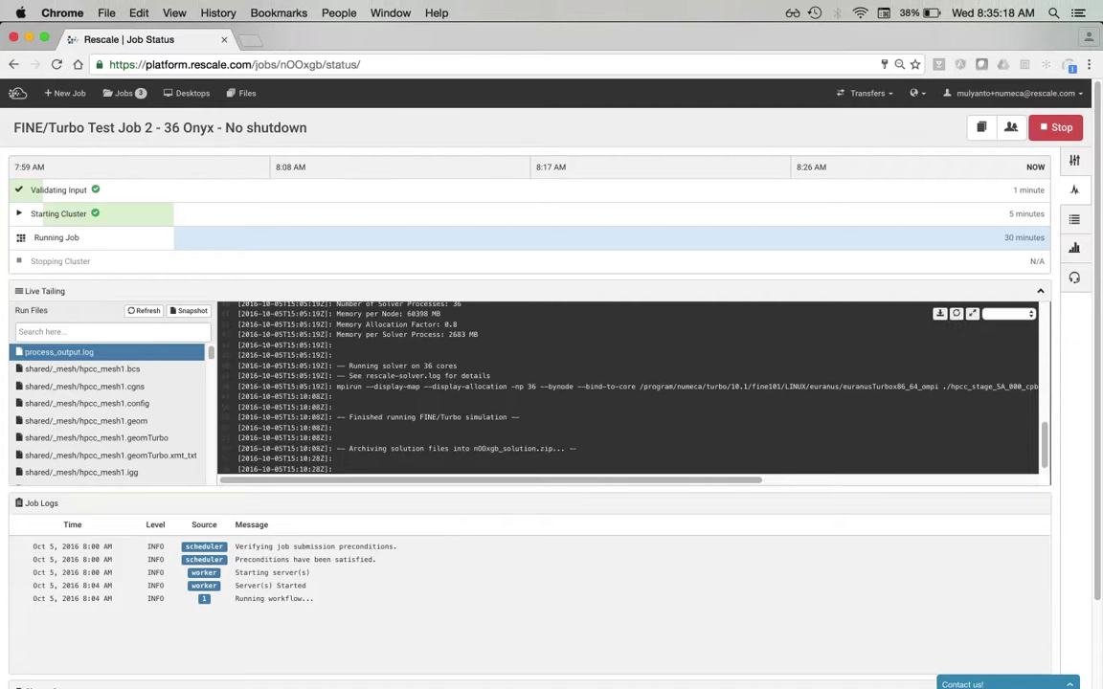
scroll(627, 387, down, 2)
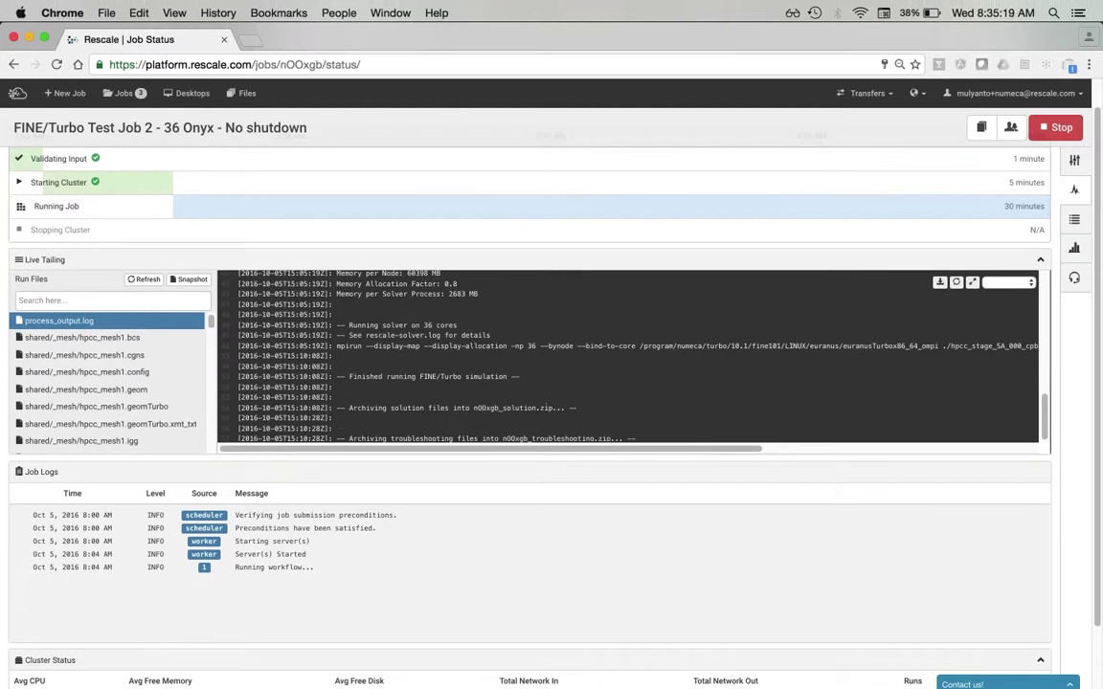
scroll(627, 363, up, 5)
scroll(627, 359, up, 3)
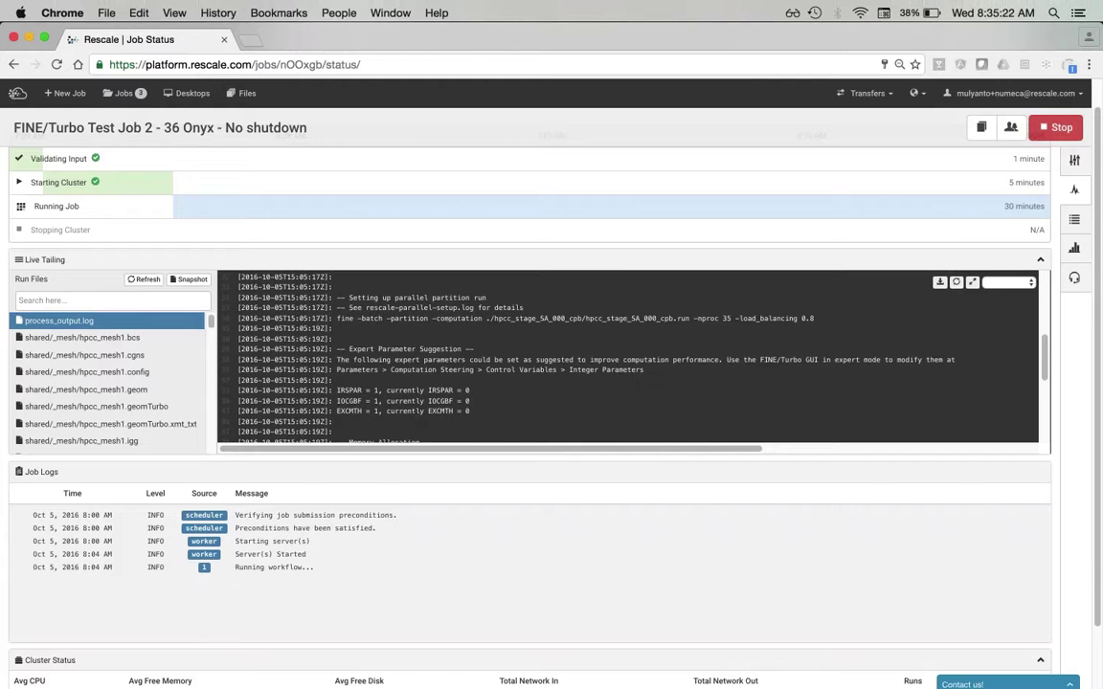
scroll(627, 359, up, 2)
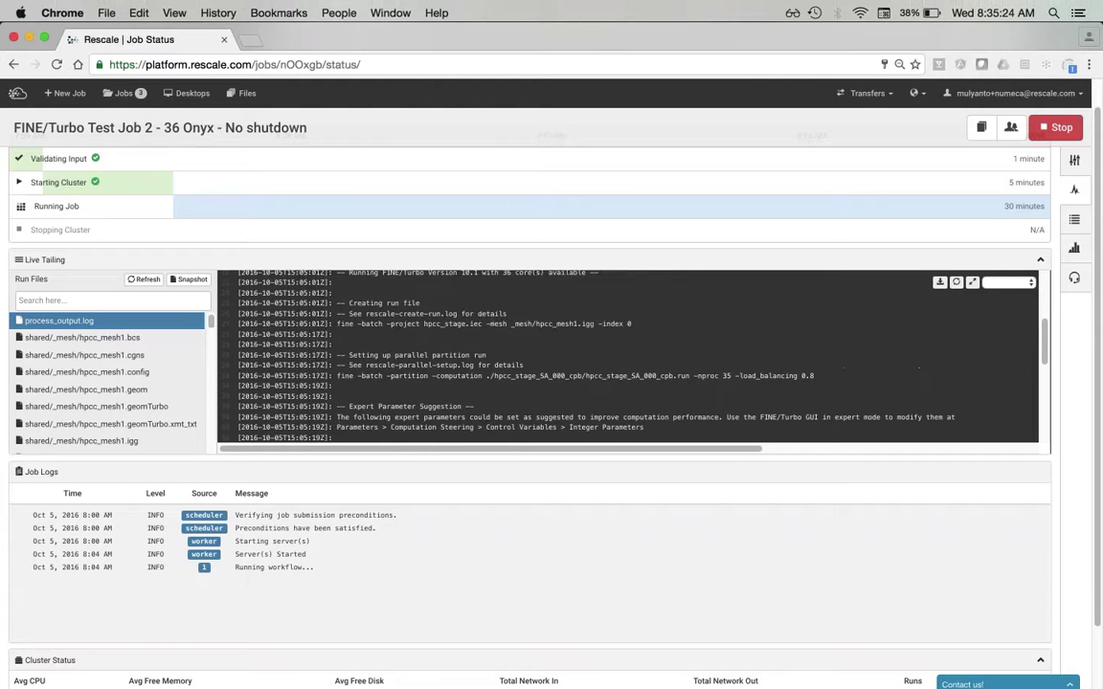
scroll(627, 359, up, 6)
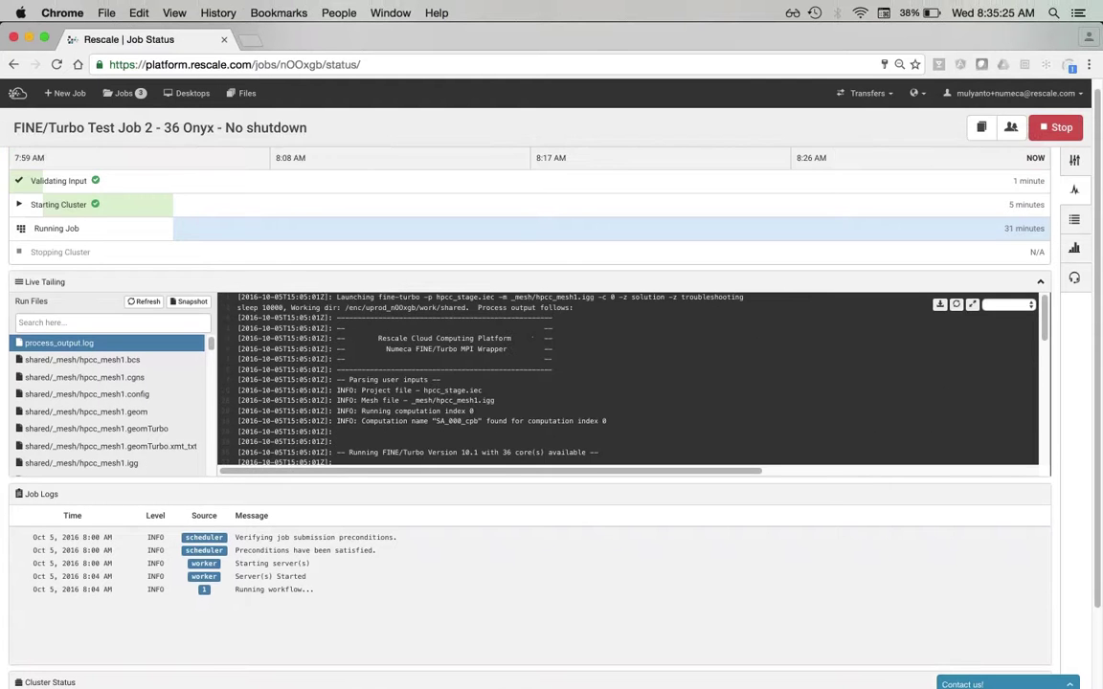
- Filter run files by 'log' and live-tail rescale-solver.log
click(132, 324)
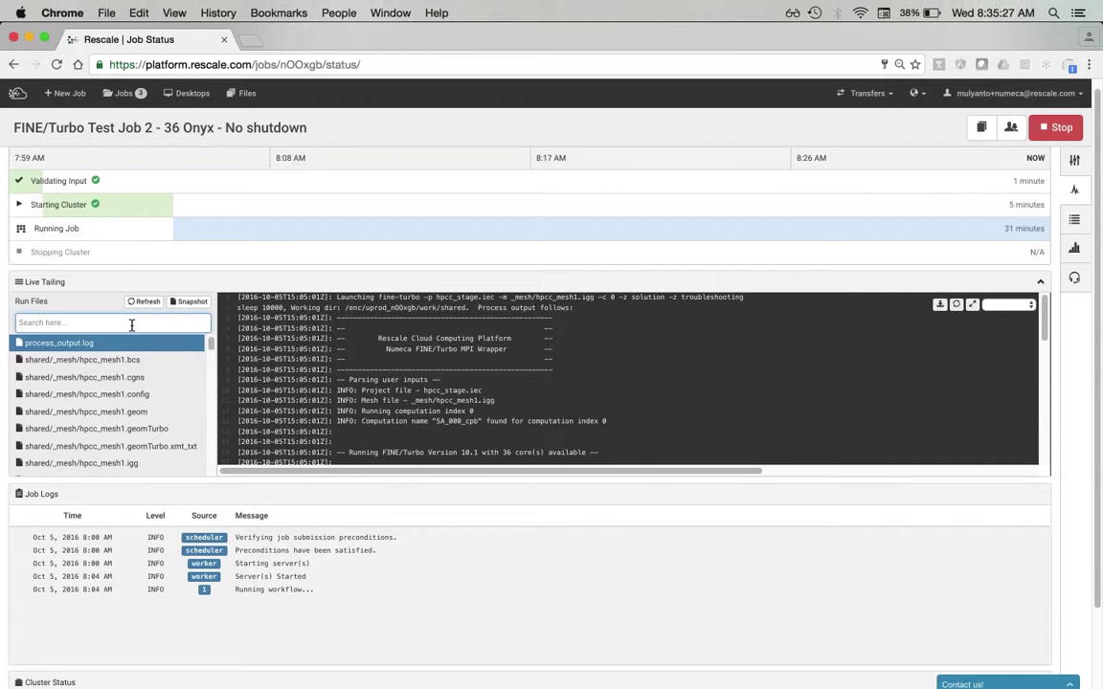
text(log)
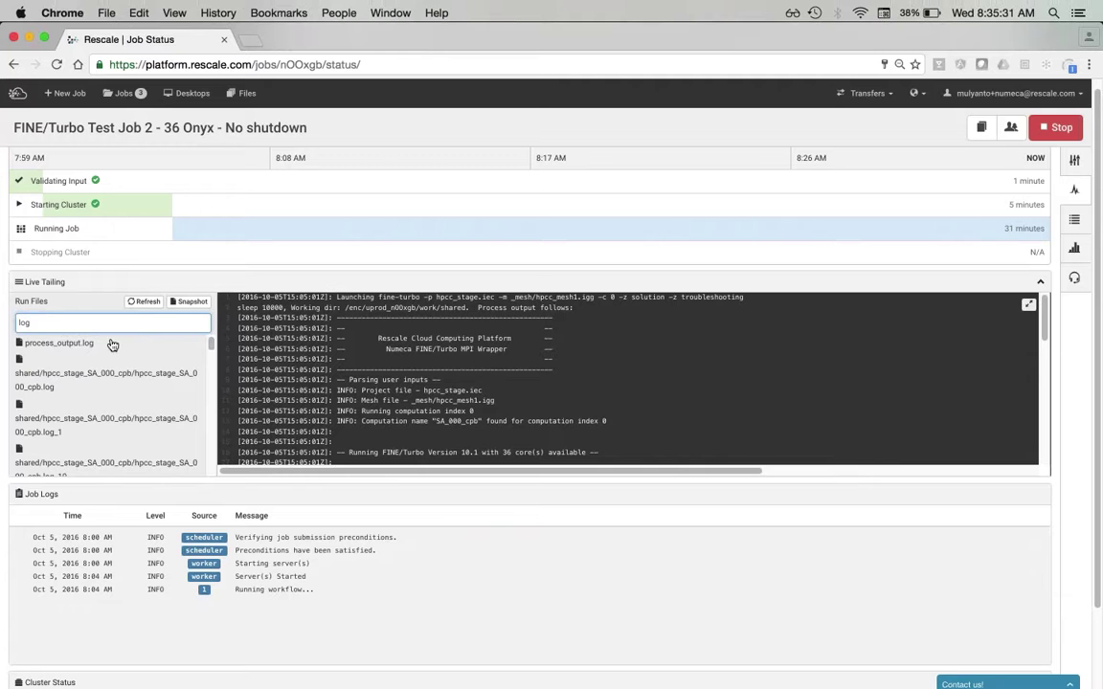
scroll(134, 362, down, 3)
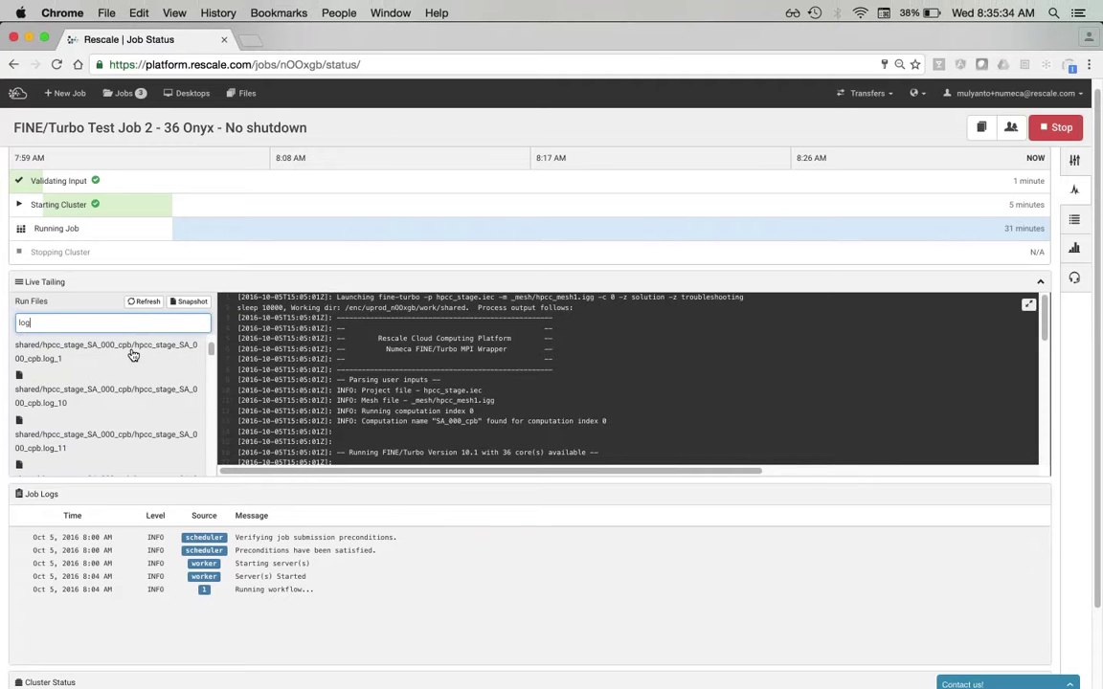
scroll(134, 355, down, 10)
scroll(133, 355, down, 5)
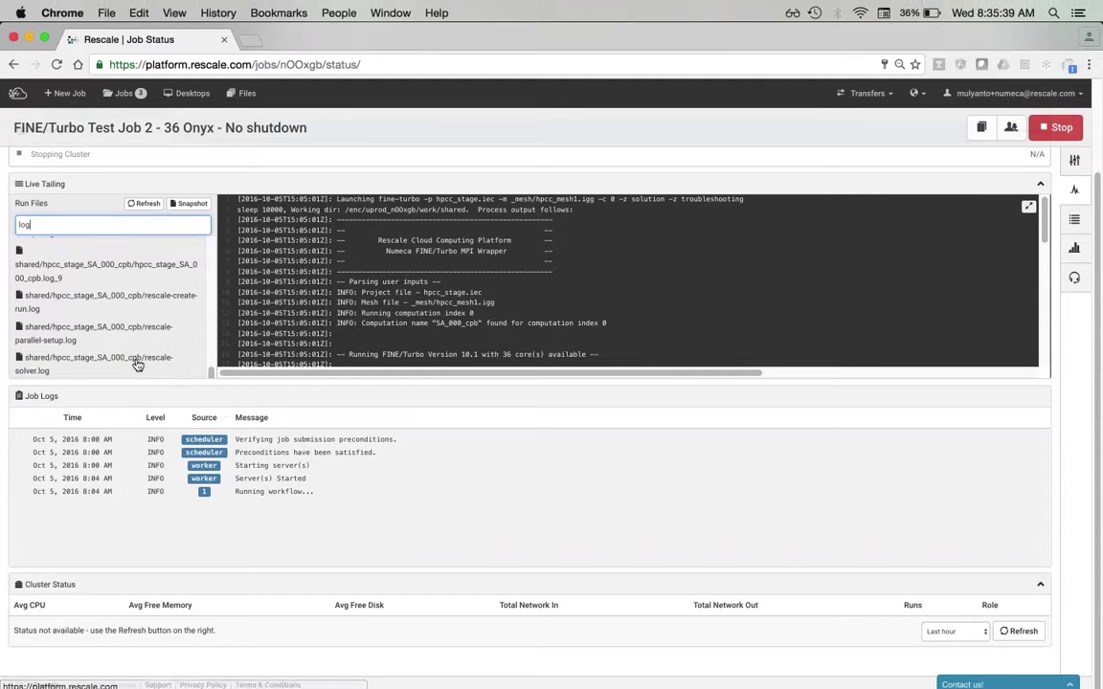
click(137, 365)
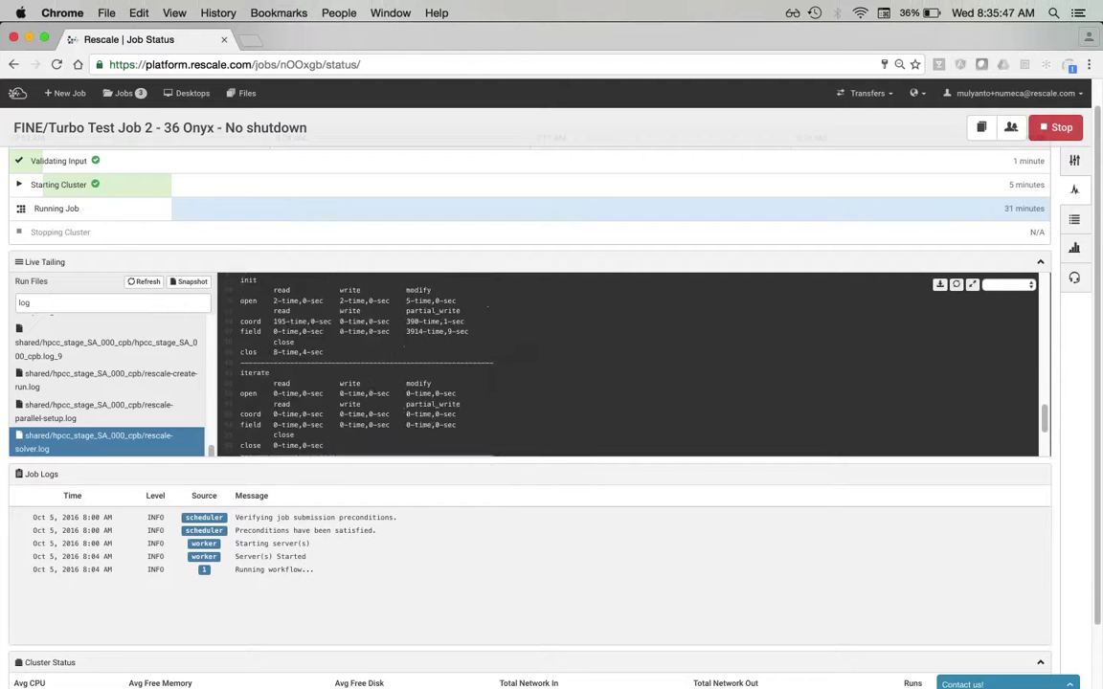
- Change the run-file filter to 'png' and refresh, showing no matching files
scroll(482, 383, down, 2)
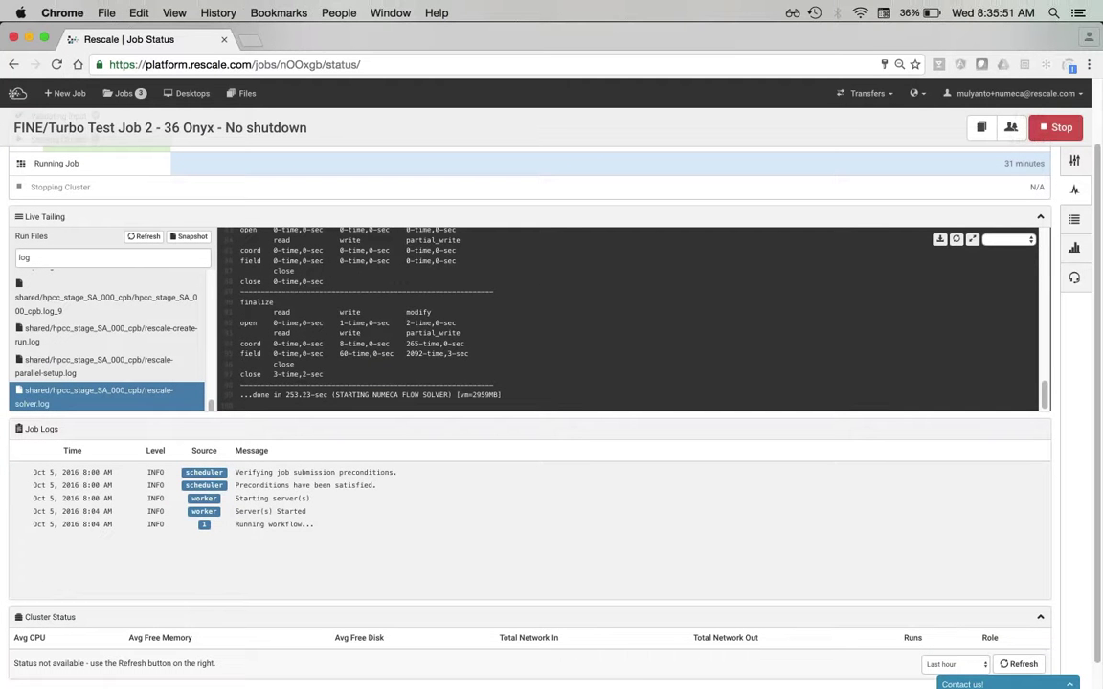
double_click(24, 258)
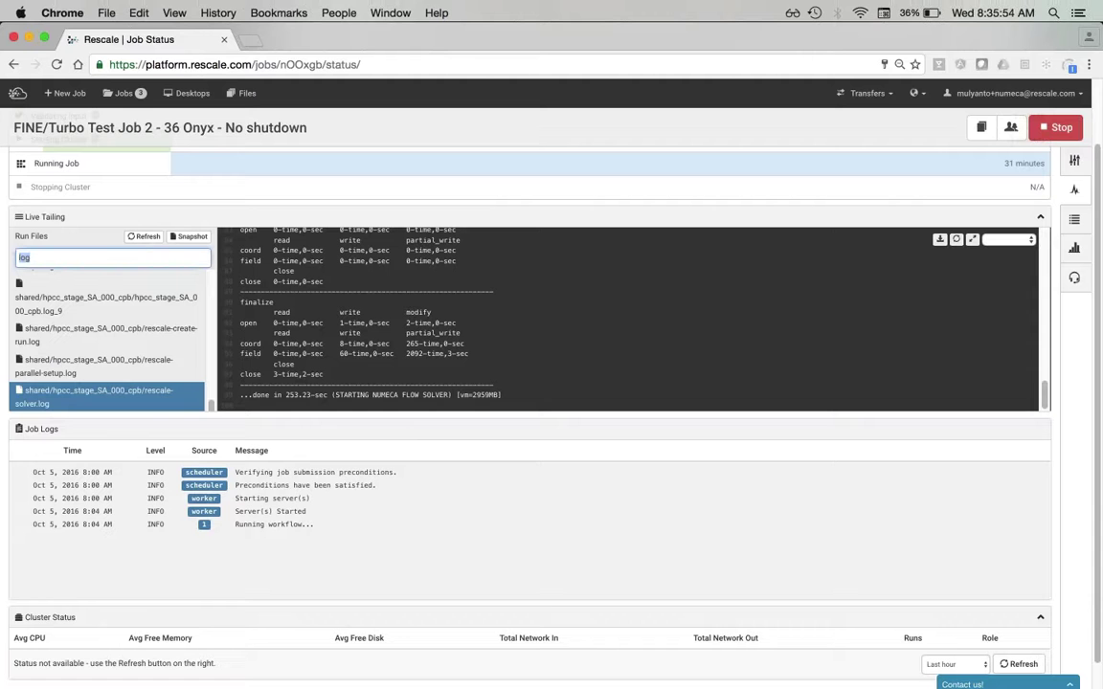
text(png)
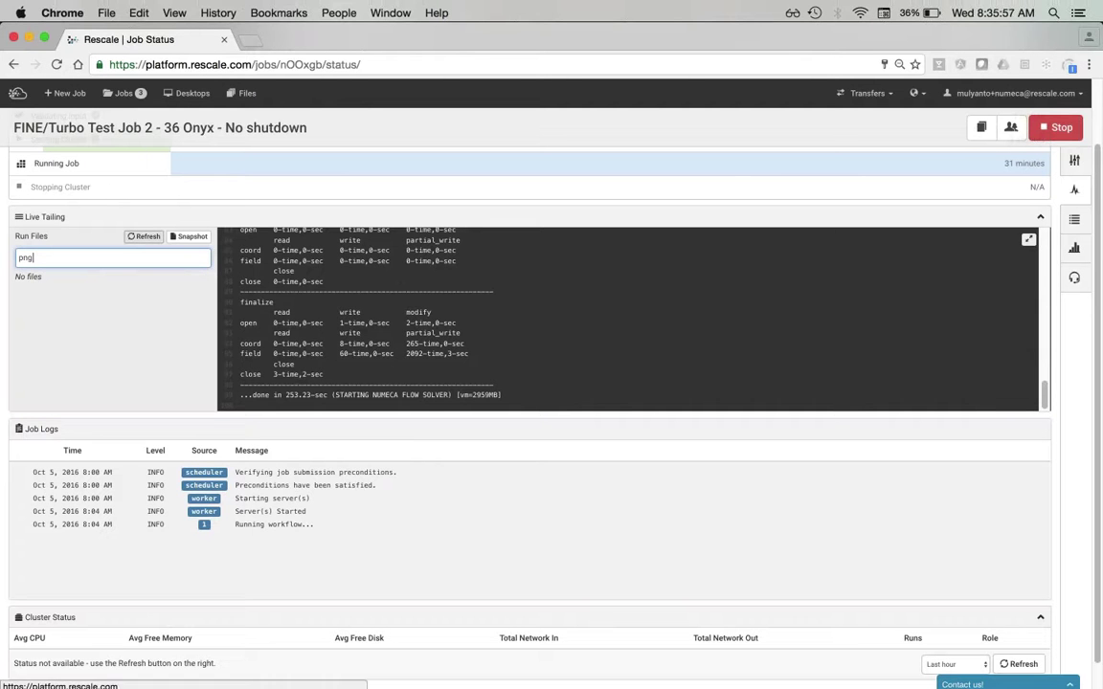
click(145, 235)
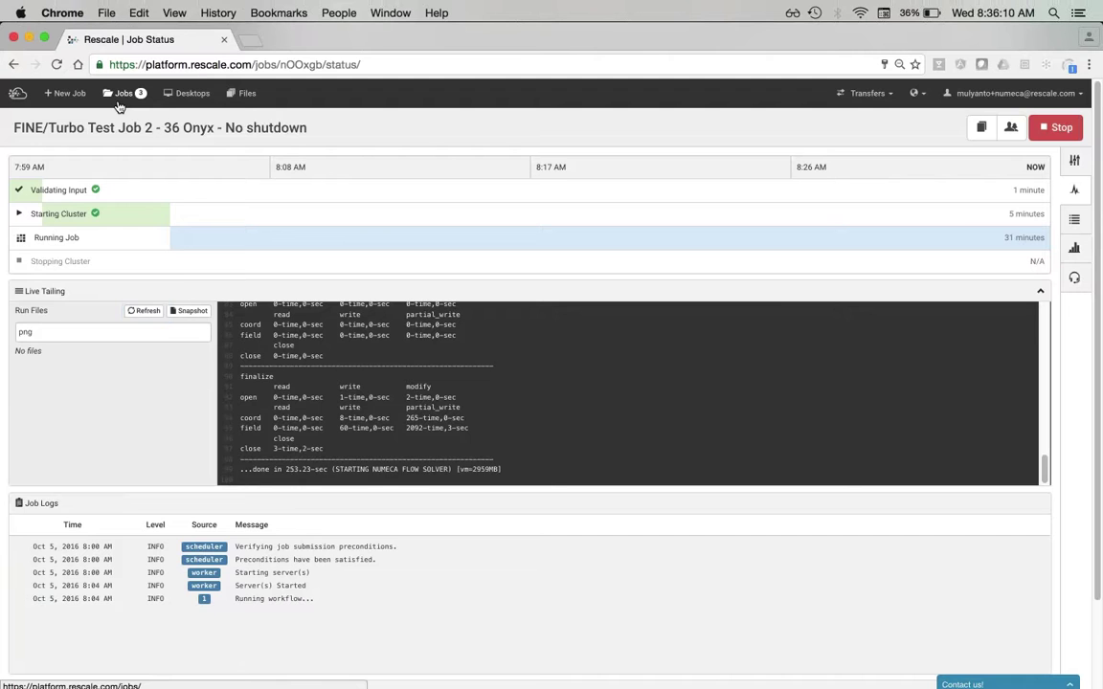
- Open the Run Results of 'FINE/Turbo example - 36 Onyx' from the Jobs list
click(120, 104)
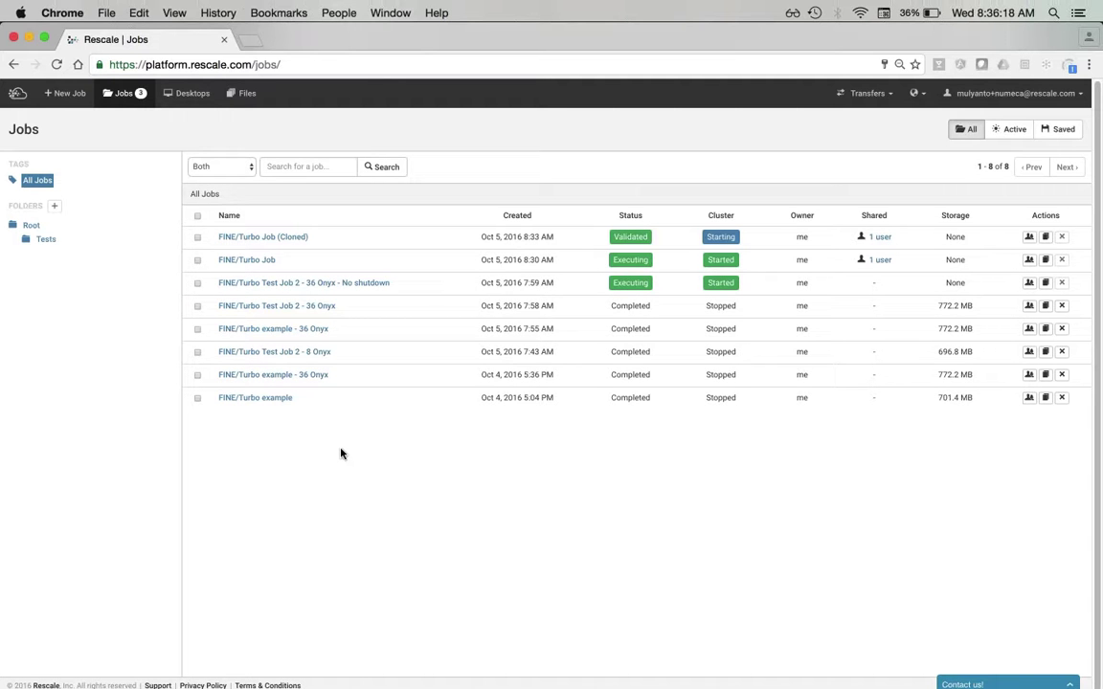
click(318, 378)
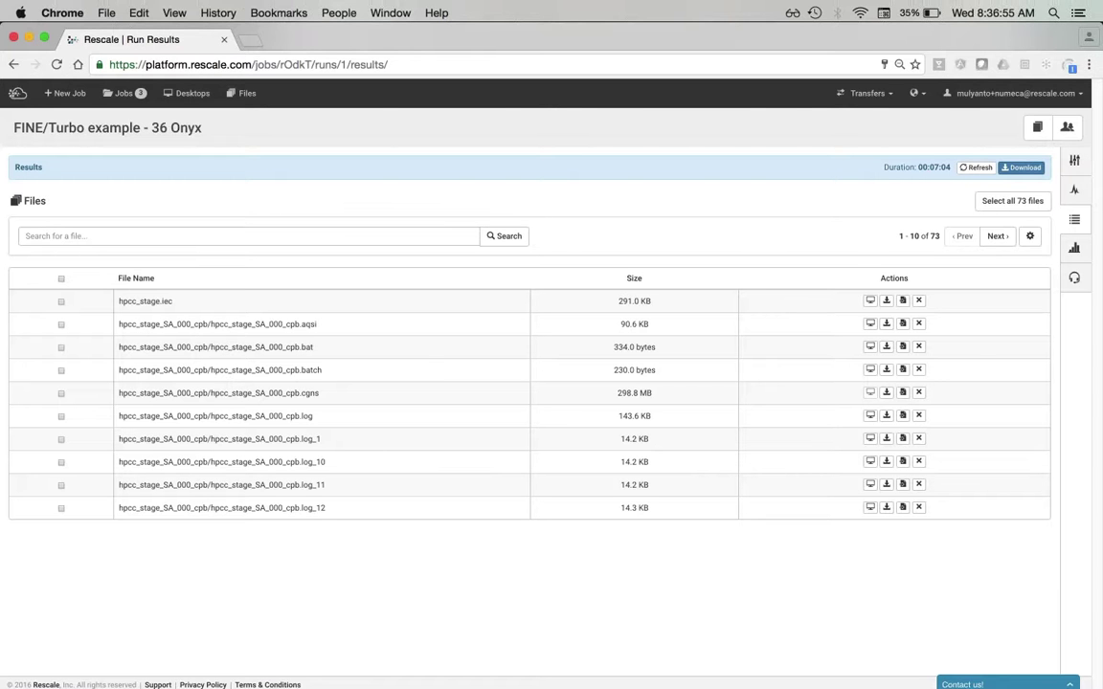
- Download the cpb.log_10 result file
click(887, 464)
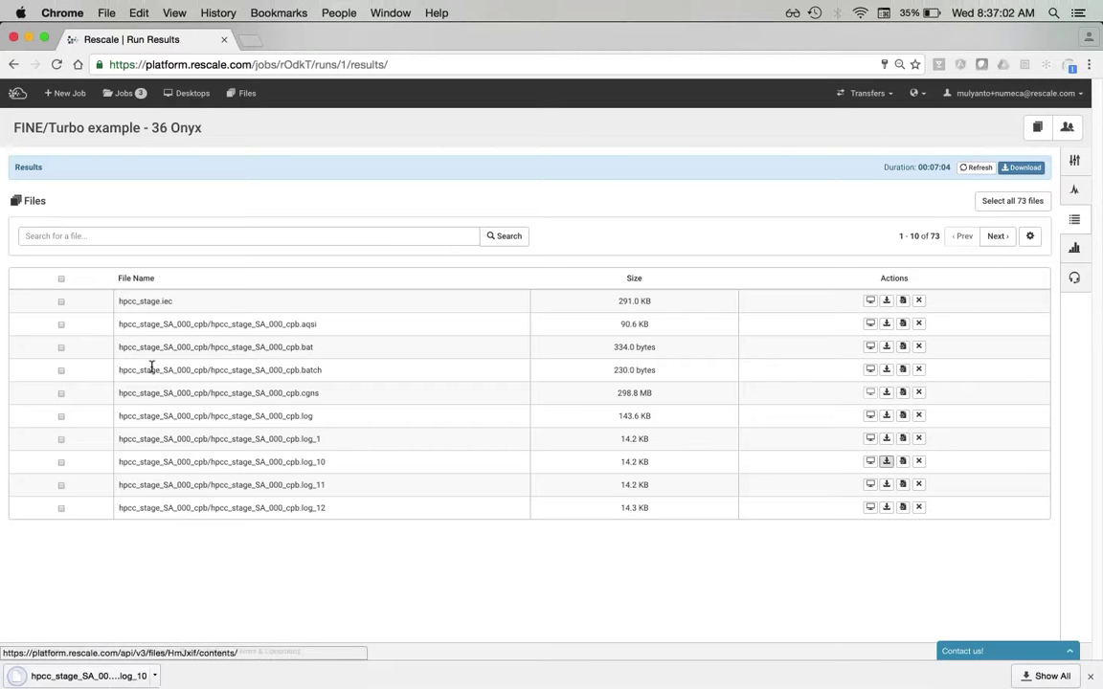
click(61, 371)
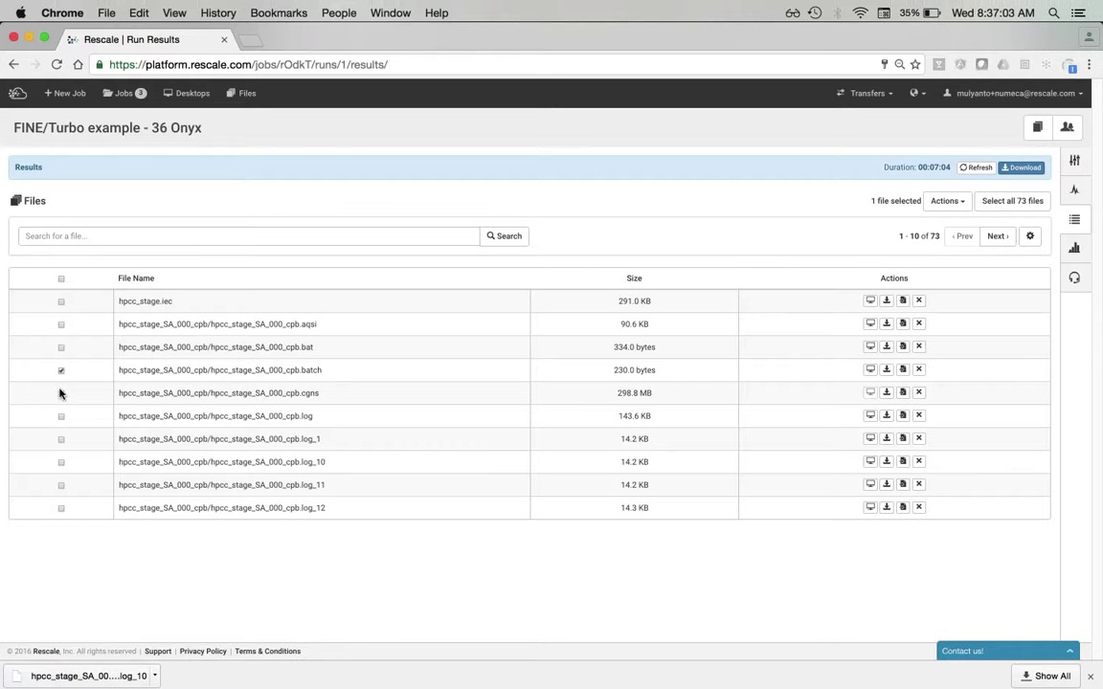
click(60, 371)
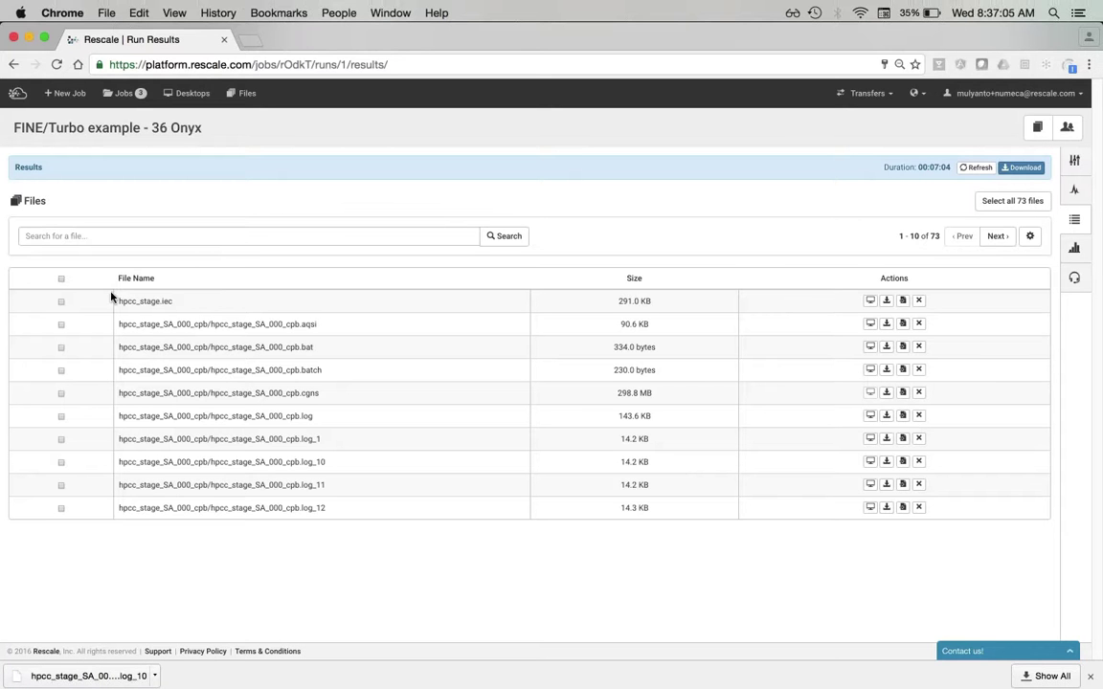
- Search results for 'zip', select both zip files, and download them together
click(172, 237)
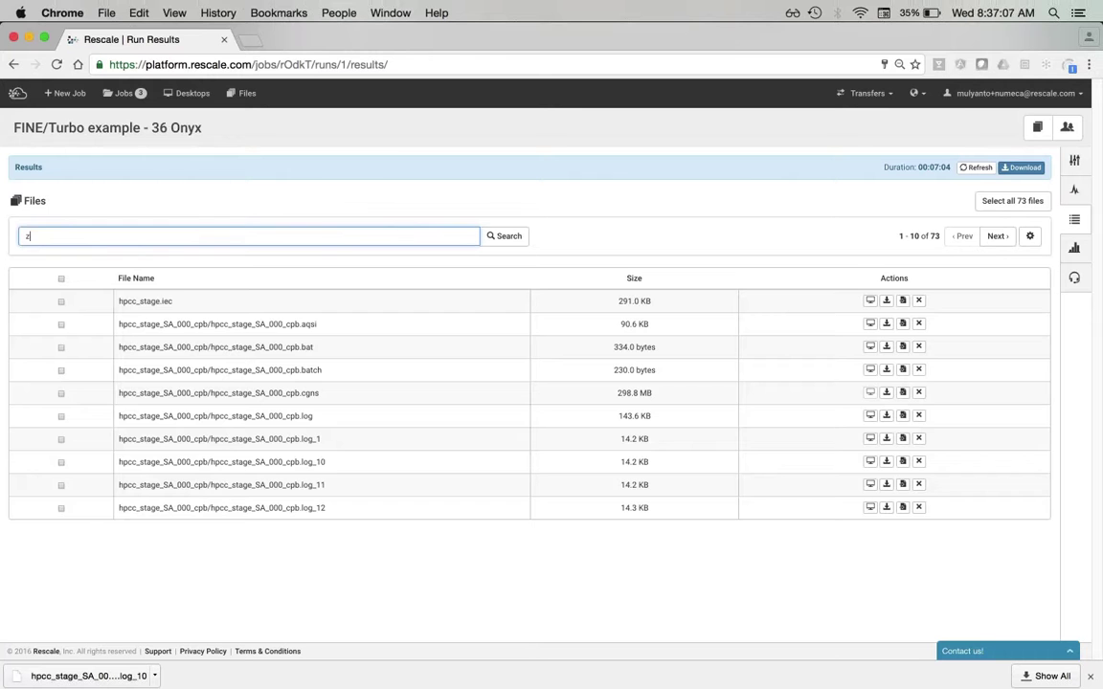
text(zip)
key(Return)
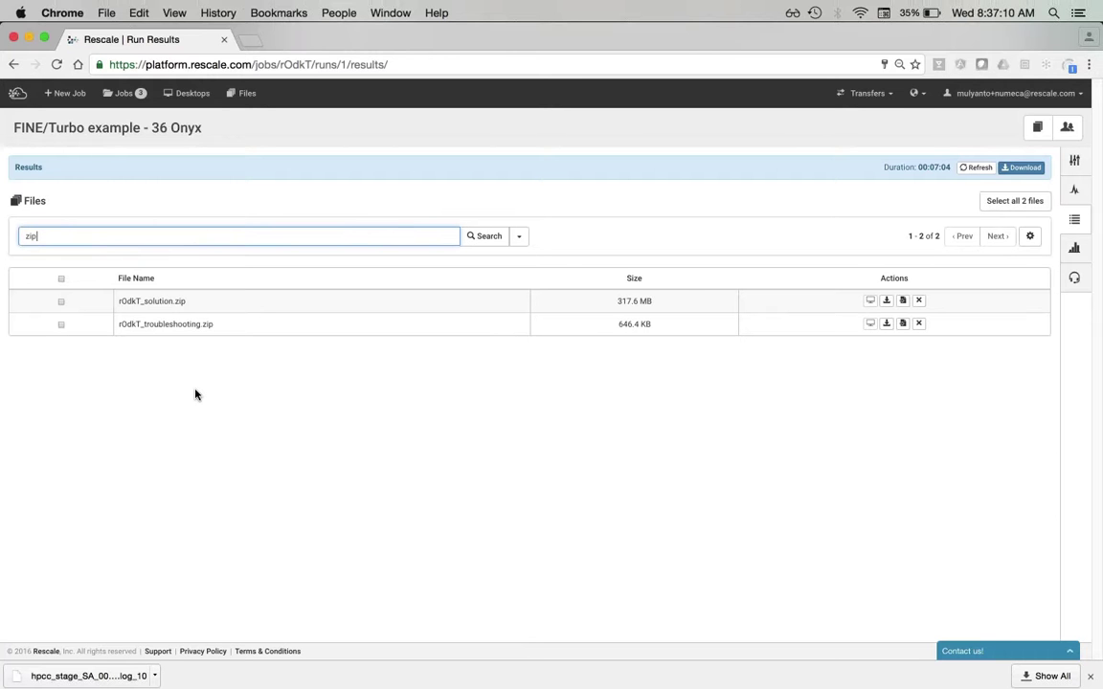
click(61, 303)
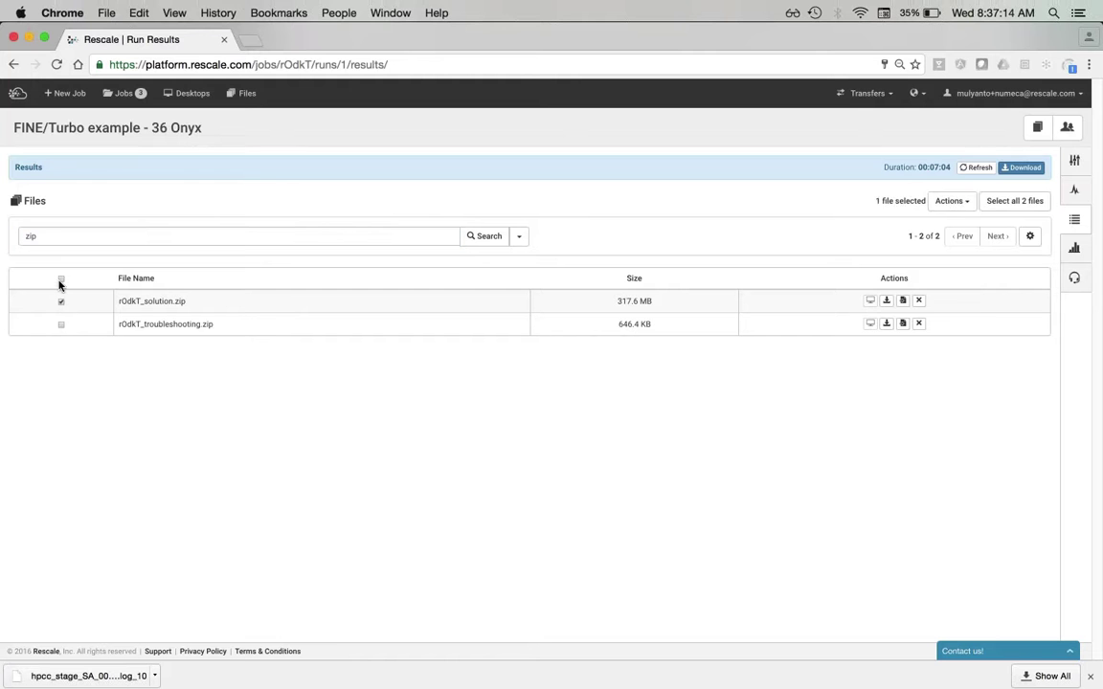
click(62, 278)
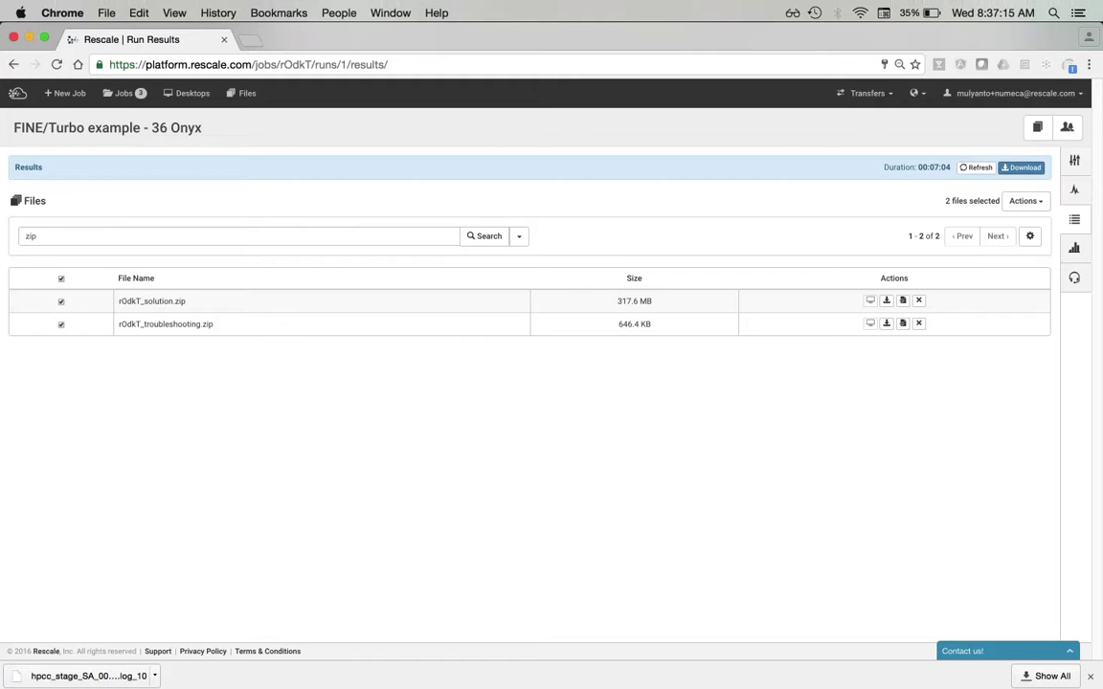
click(1029, 204)
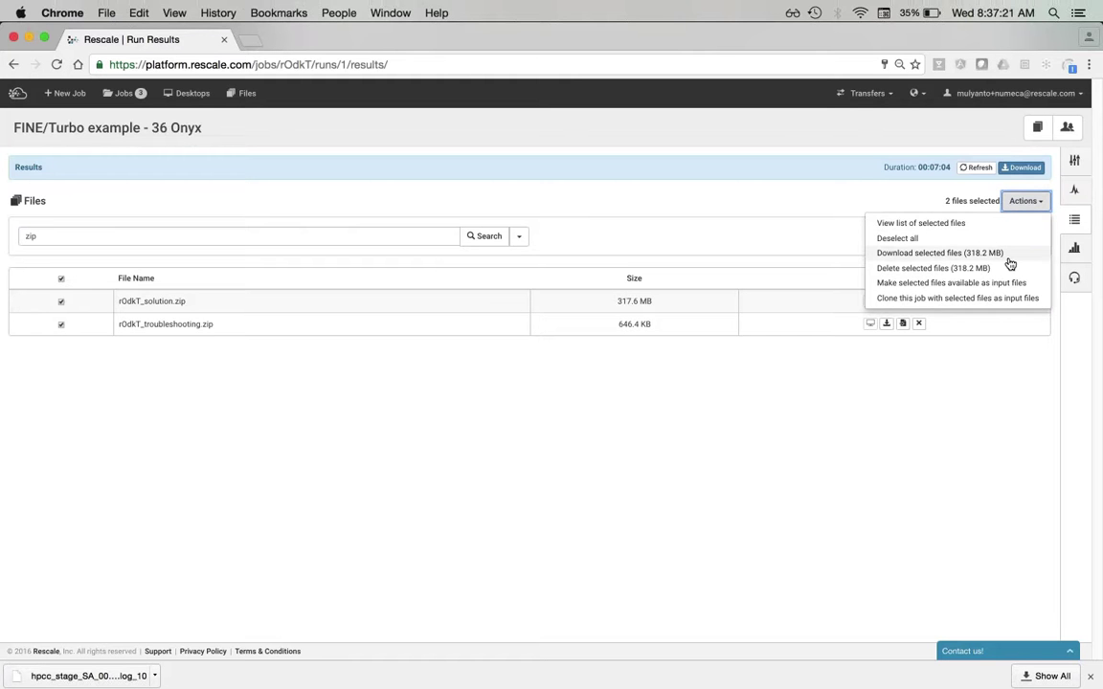
click(957, 253)
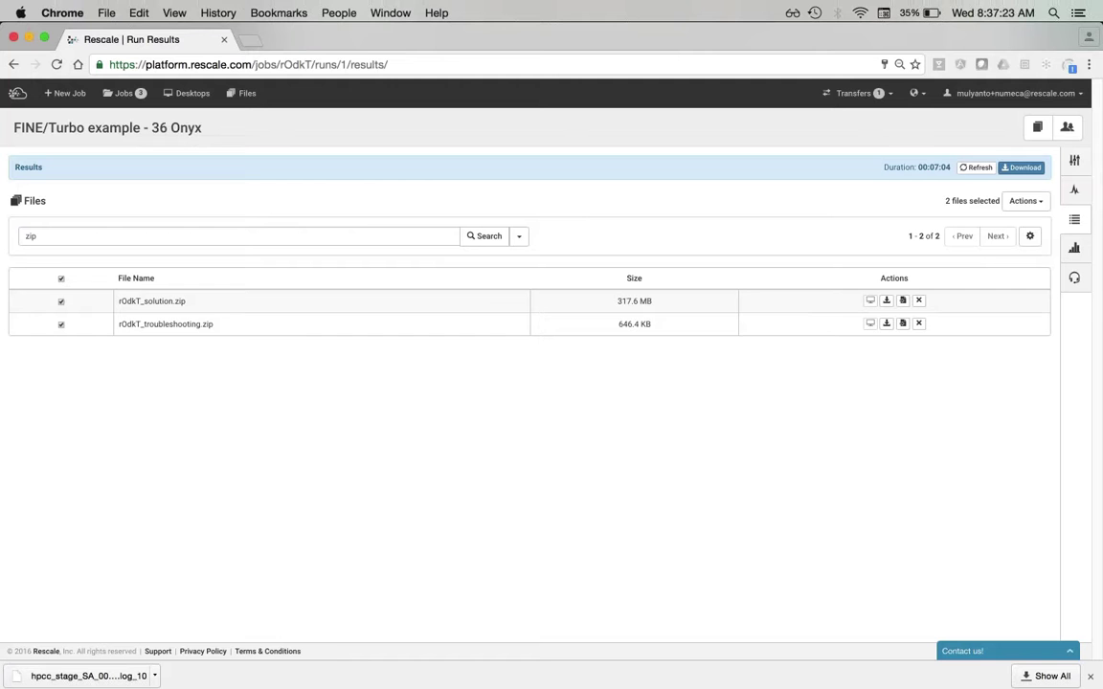